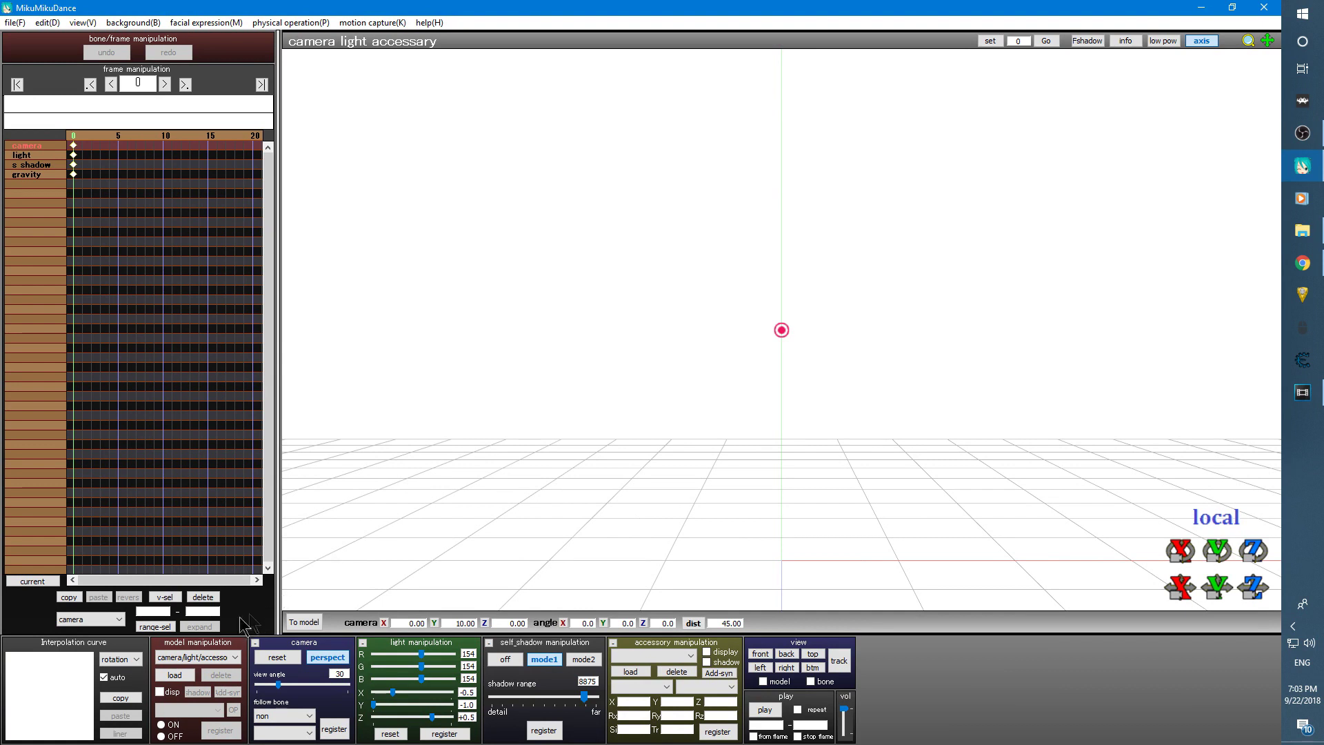
Load the Miku_Hatsune_Ver2.pmd model from the Model folder into the scene.
left_click(192, 679)
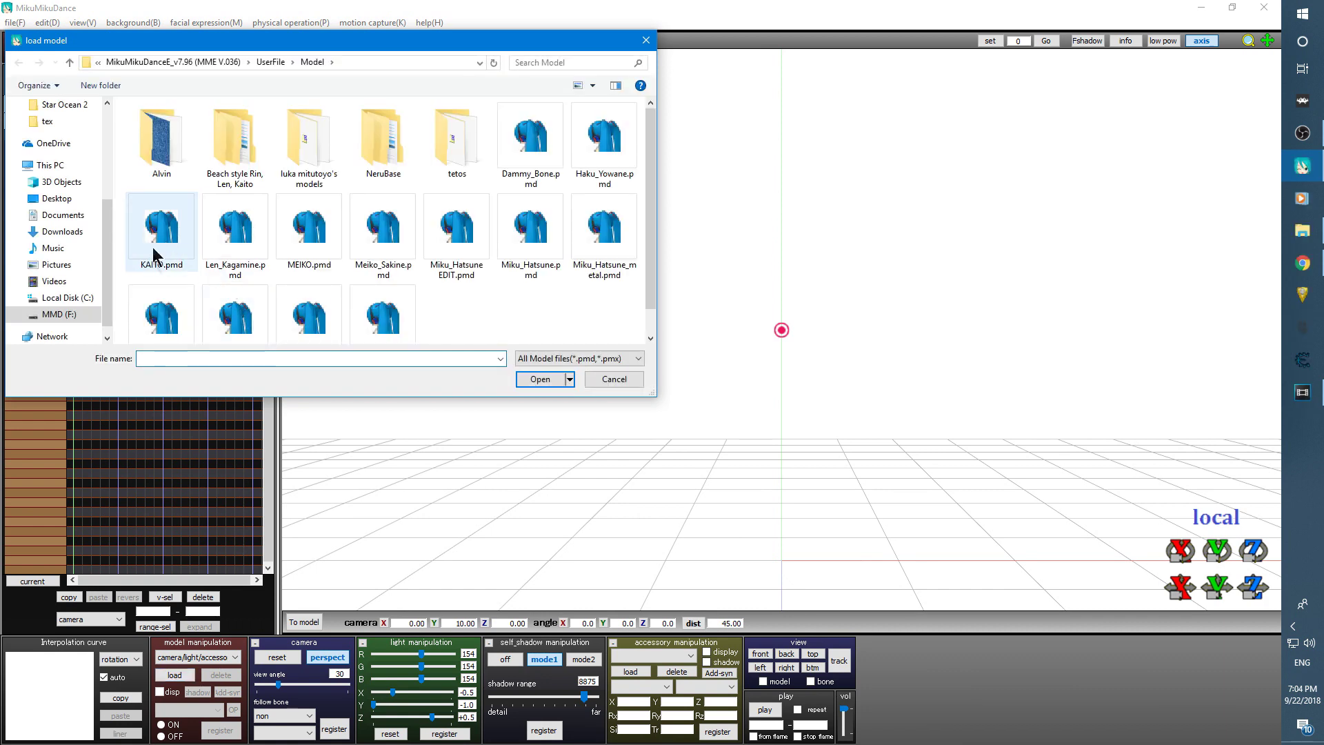
scroll(150, 289, "down", 1)
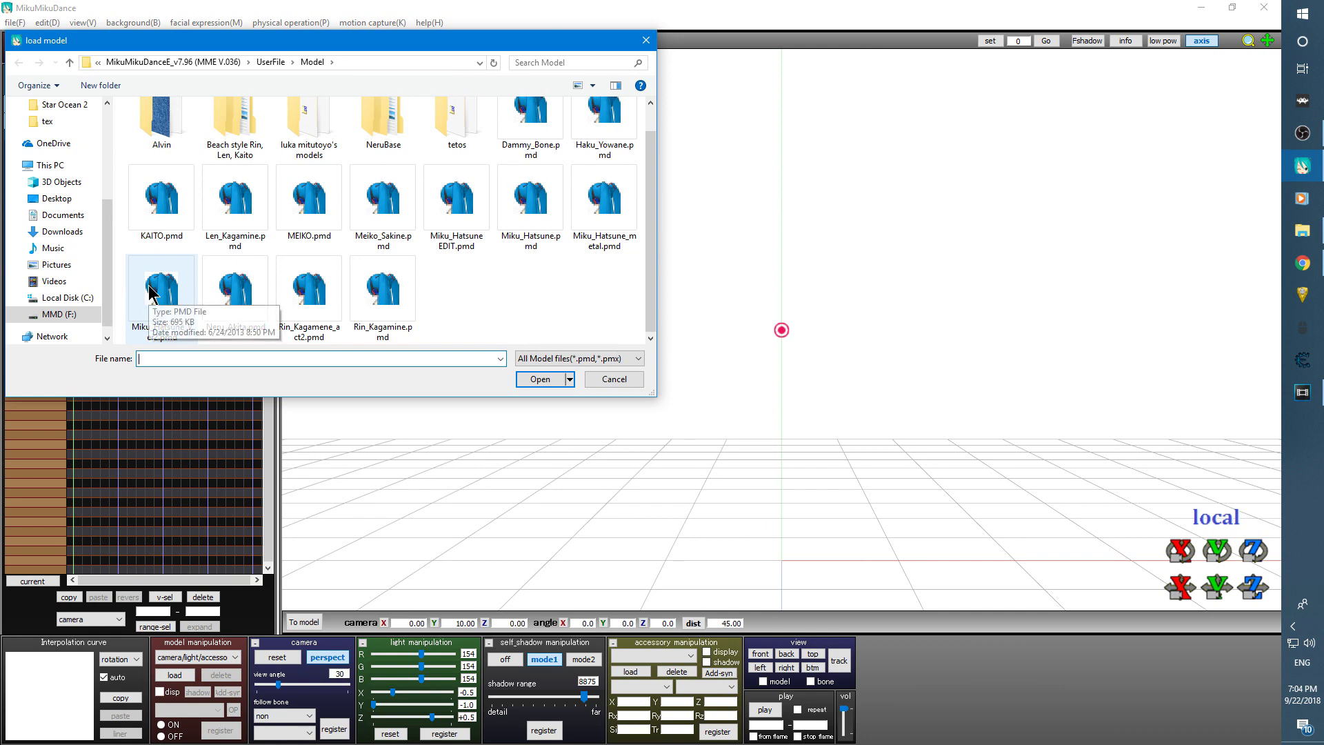
double_click(150, 290)
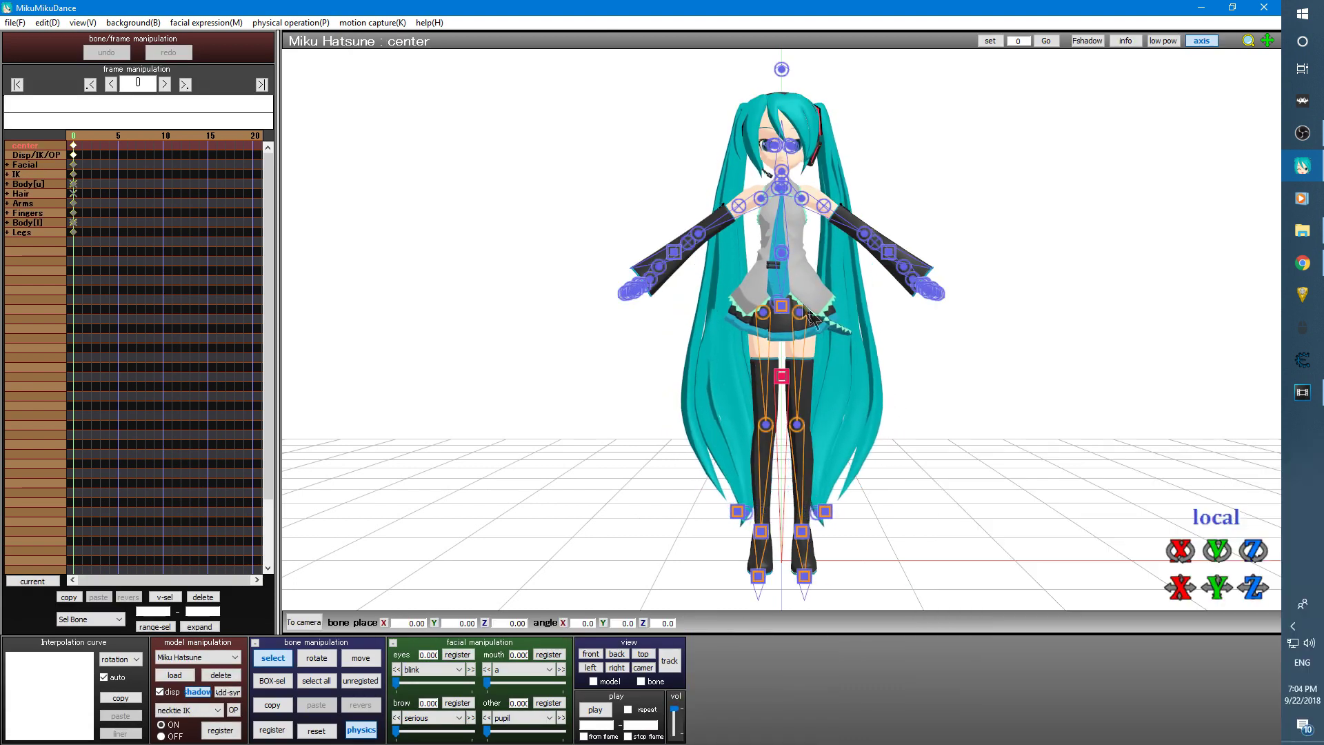
Orbit, pan and zoom around Miku, zooming in until the view passes through her body.
right_click_drag(1032, 334, 1041, 247)
scroll(746, 466, "up", 5)
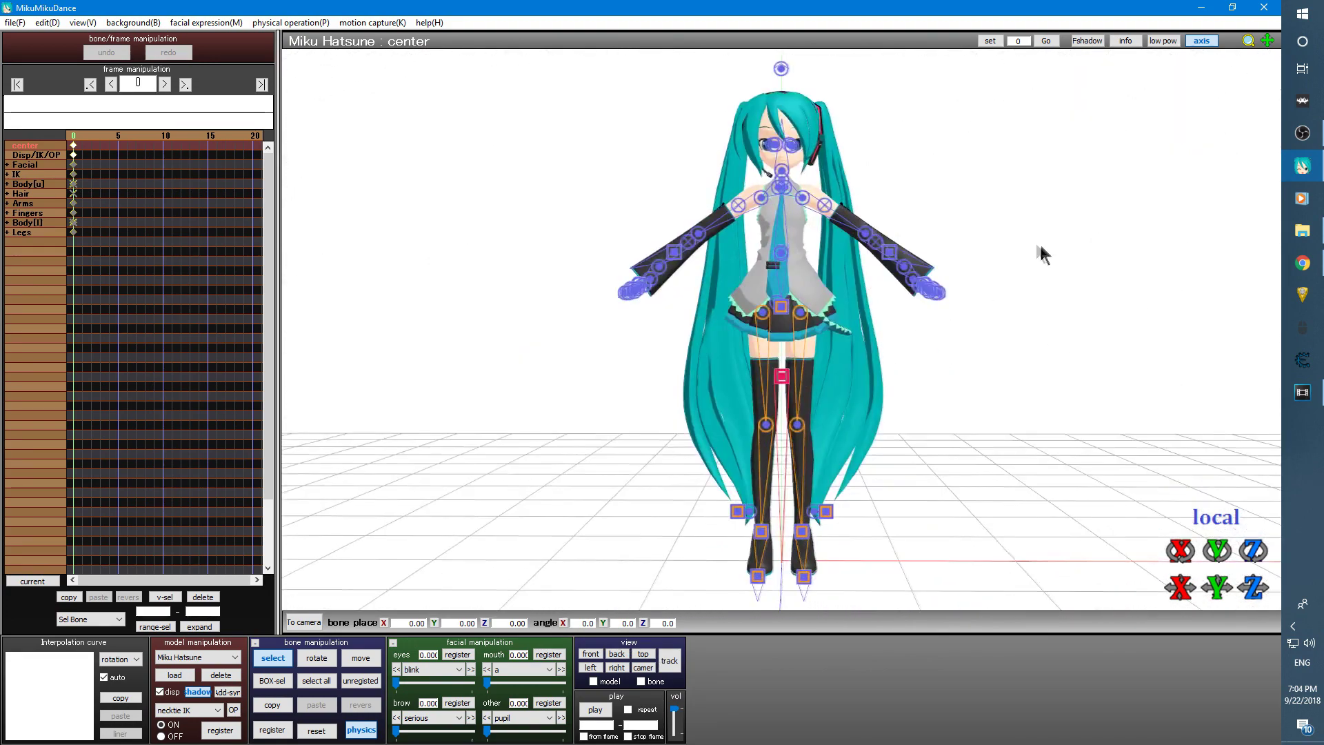
mouse_move(1038, 248)
middle_mouse_down()
mouse_move(879, 286)
mouse_move(1032, 449)
mouse_move(1193, 314)
mouse_move(1151, 10)
mouse_move(1082, 83)
mouse_move(991, 488)
mouse_move(883, 690)
mouse_move(1066, 300)
mouse_move(1044, 238)
mouse_move(1039, 262)
middle_mouse_up()
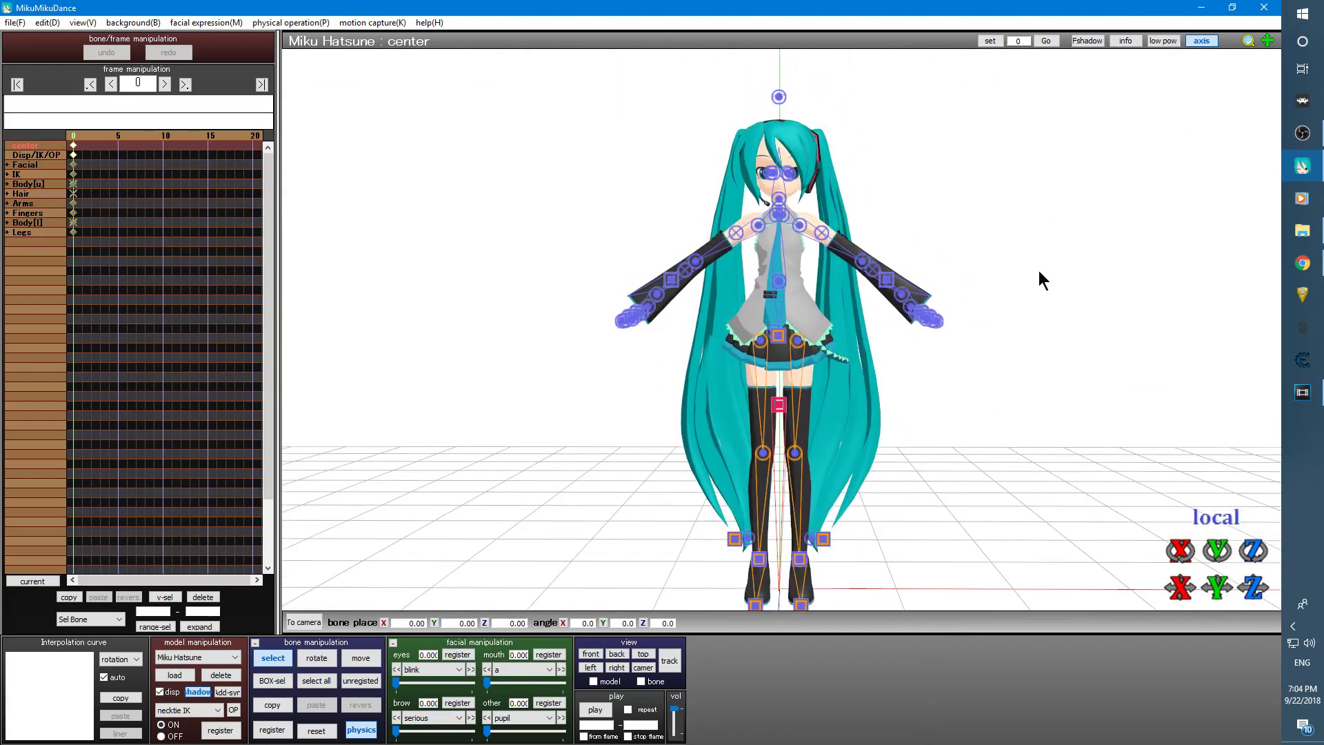
scroll(982, 322, "down", 10)
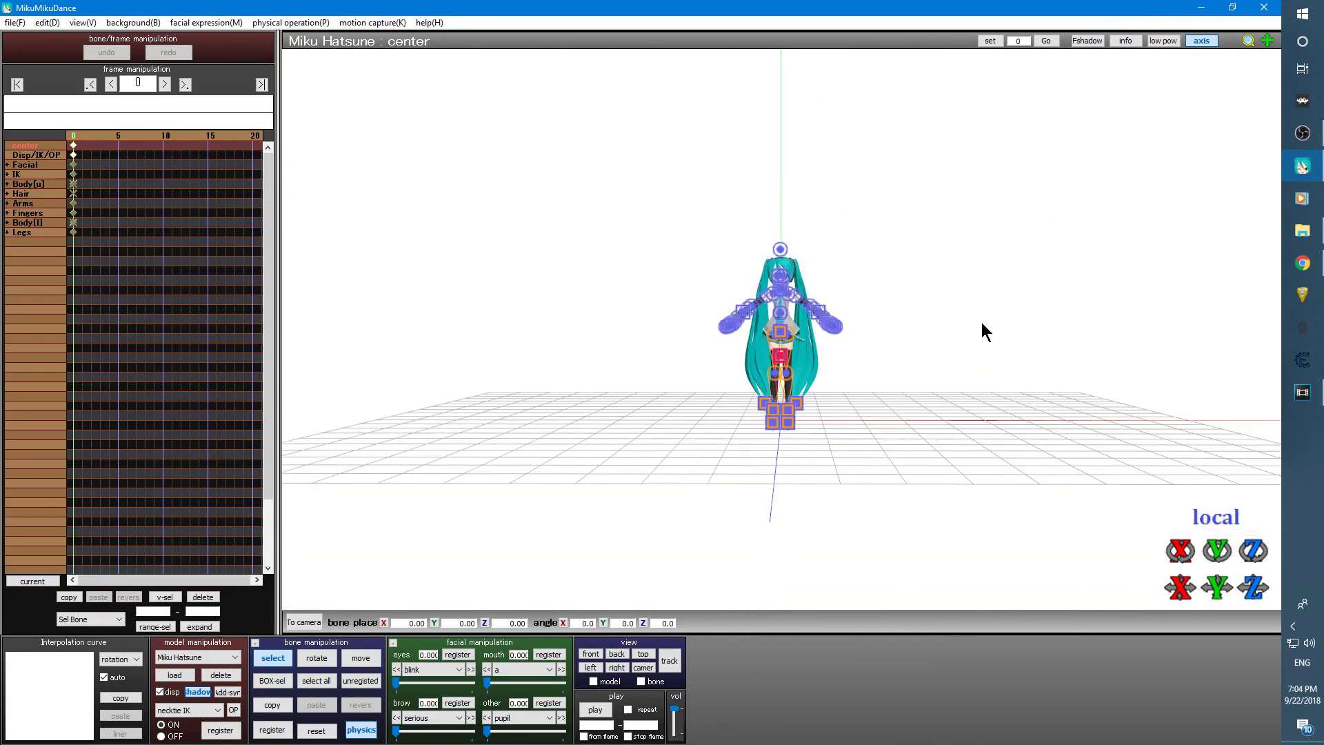
scroll(982, 327, "up", 15)
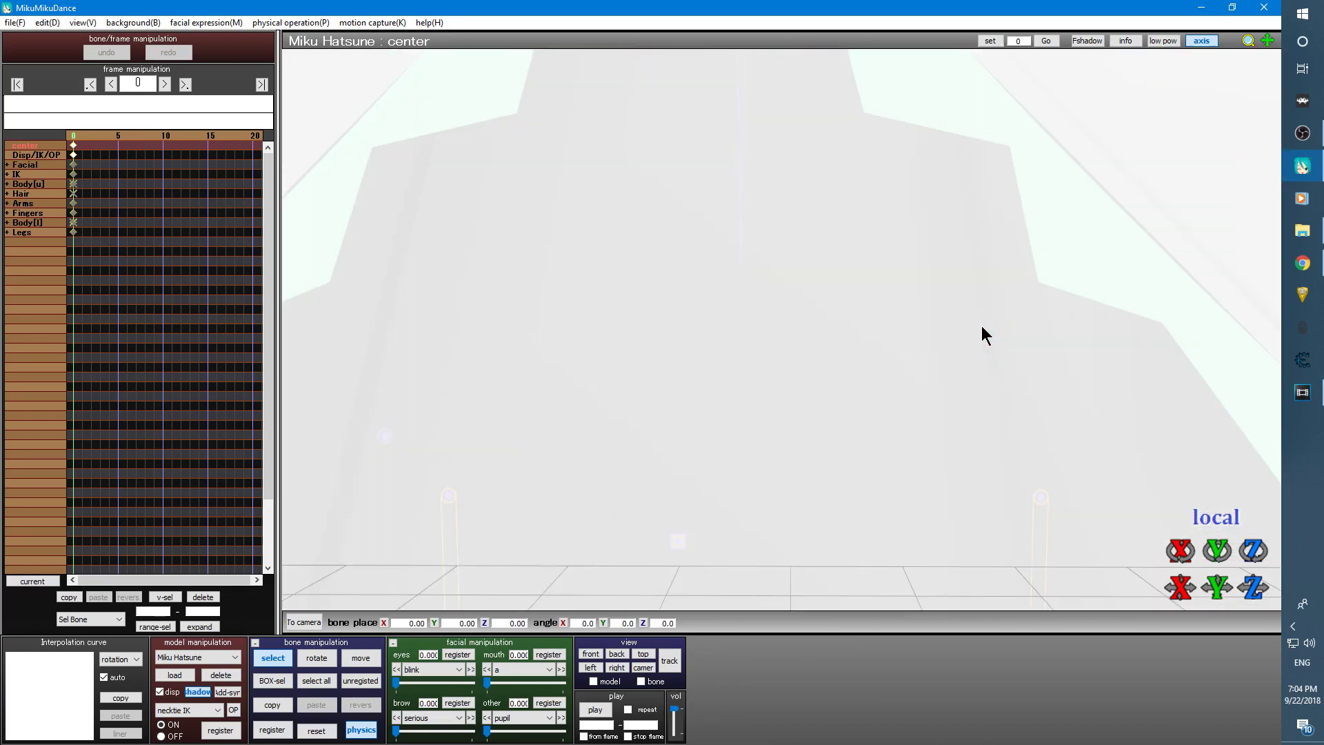
scroll(982, 325, "up", 3)
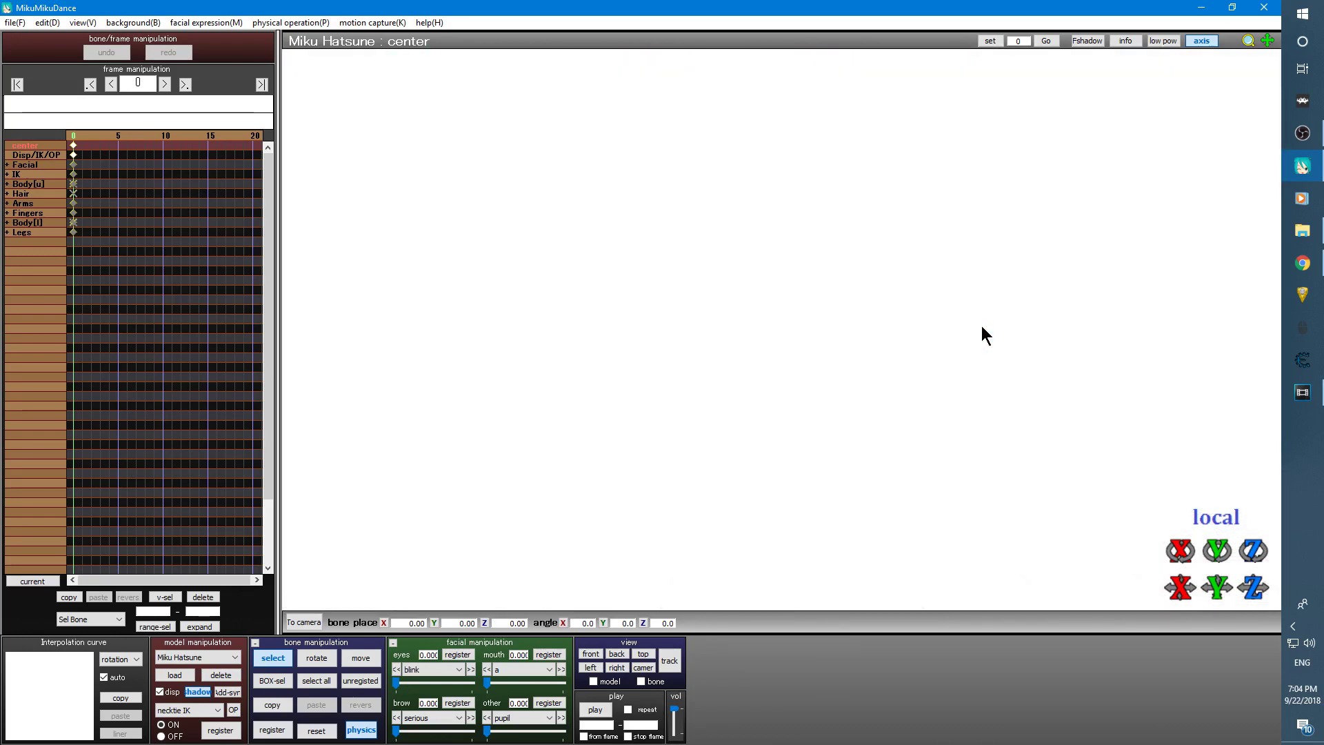
scroll(982, 331, "down", 15)
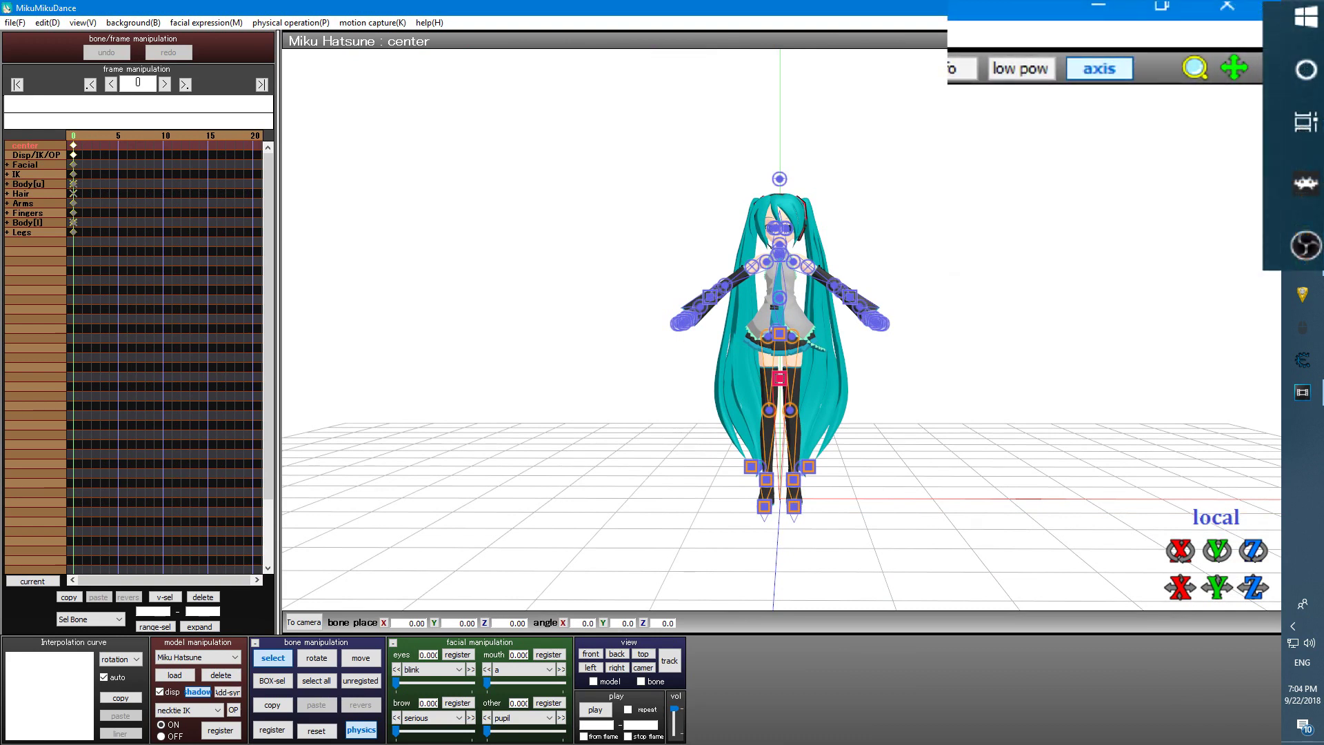
Swing the view sideways, zoom in coarse and fine steps, then pan to a full-body front view.
left_click_drag(1195, 68, 1267, 40)
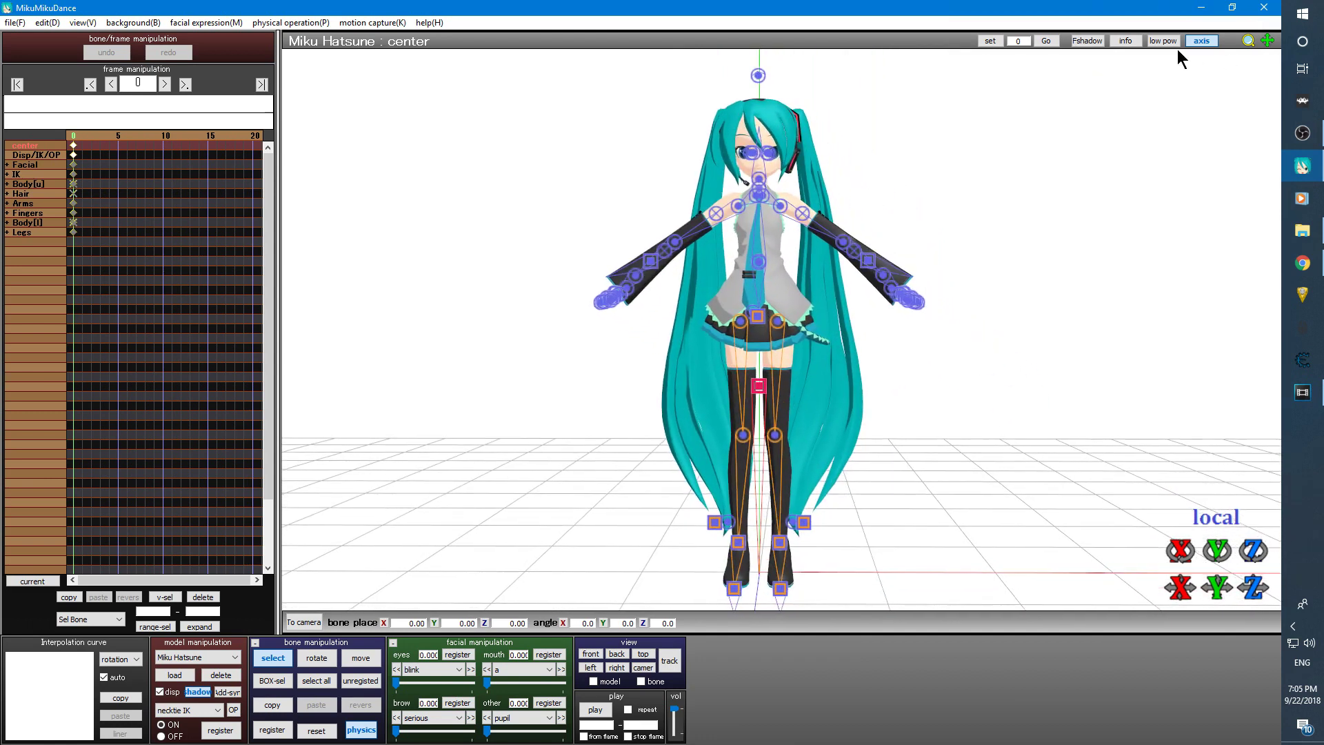
scroll(1180, 58, "down", 5, "shift")
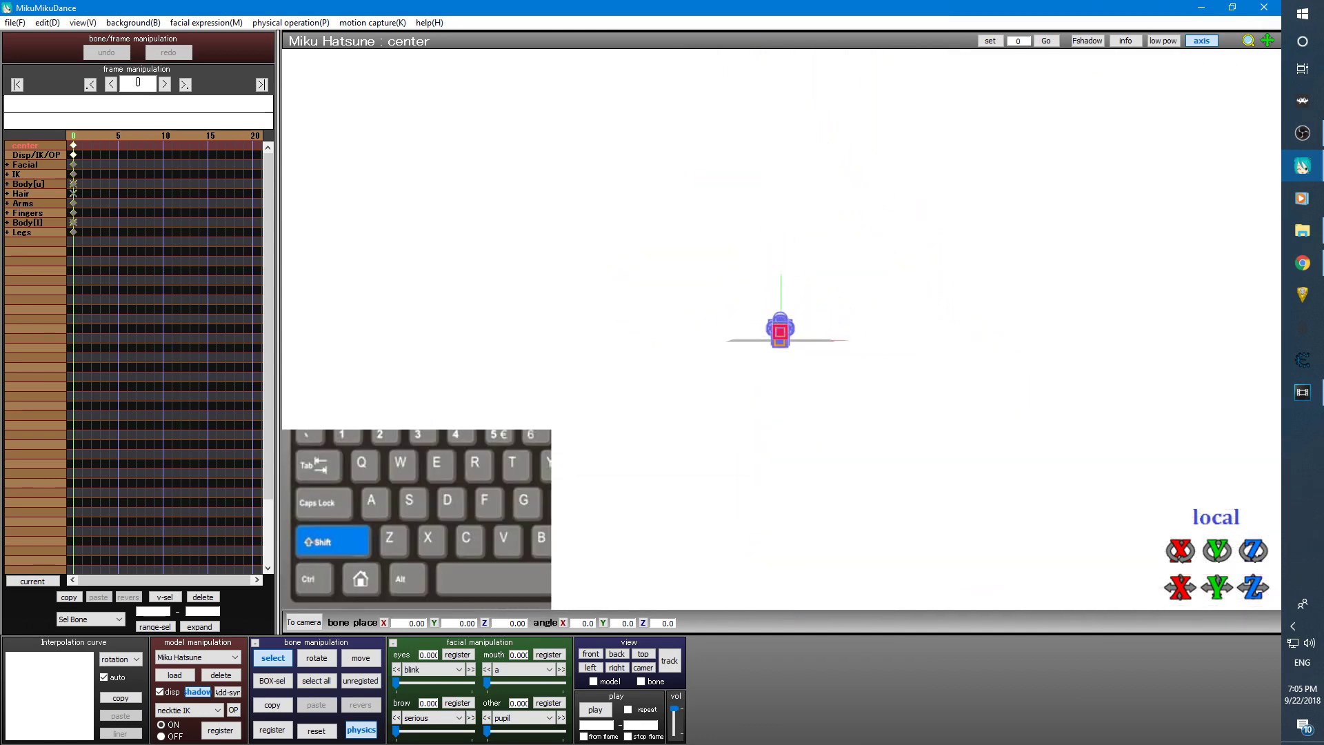
scroll(781, 325, "up", 5, "shift")
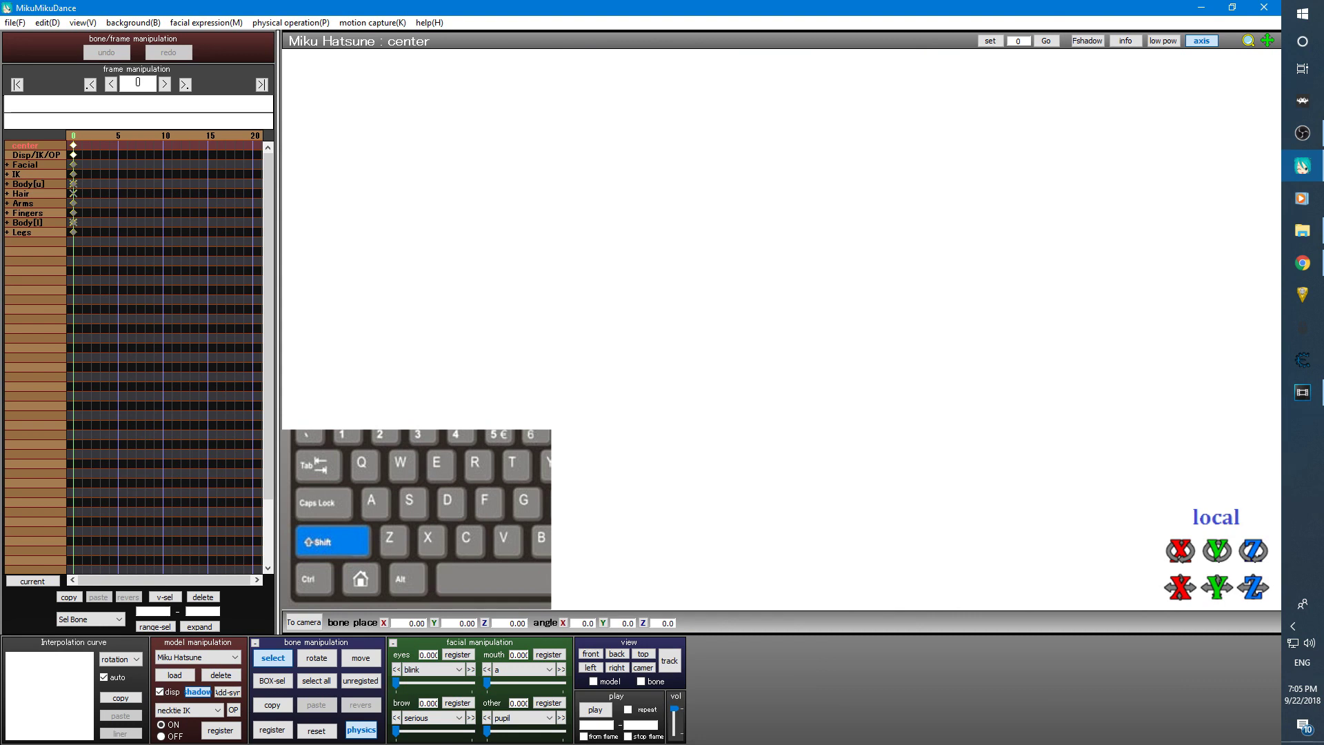
scroll(782, 324, "down", 5, "shift")
scroll(781, 324, "up", 5)
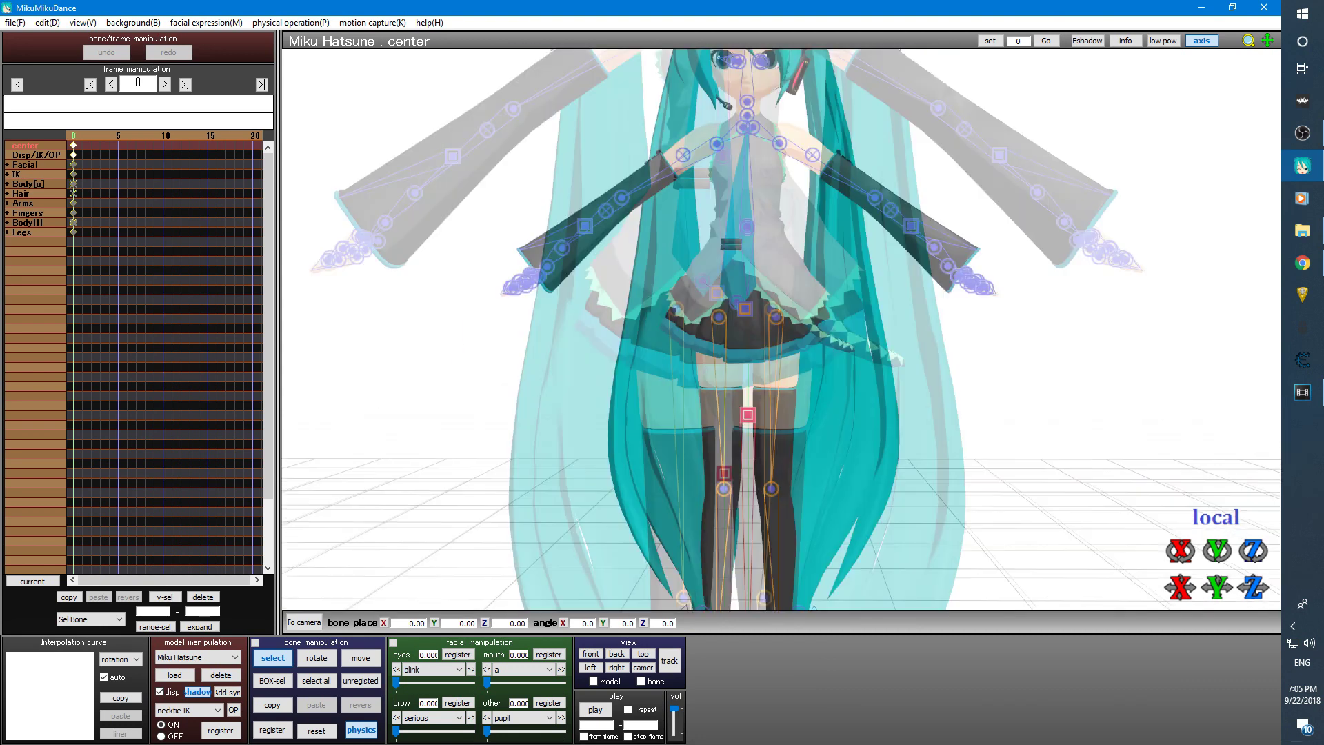
scroll(781, 324, "down", 4)
scroll(778, 324, "up", 4)
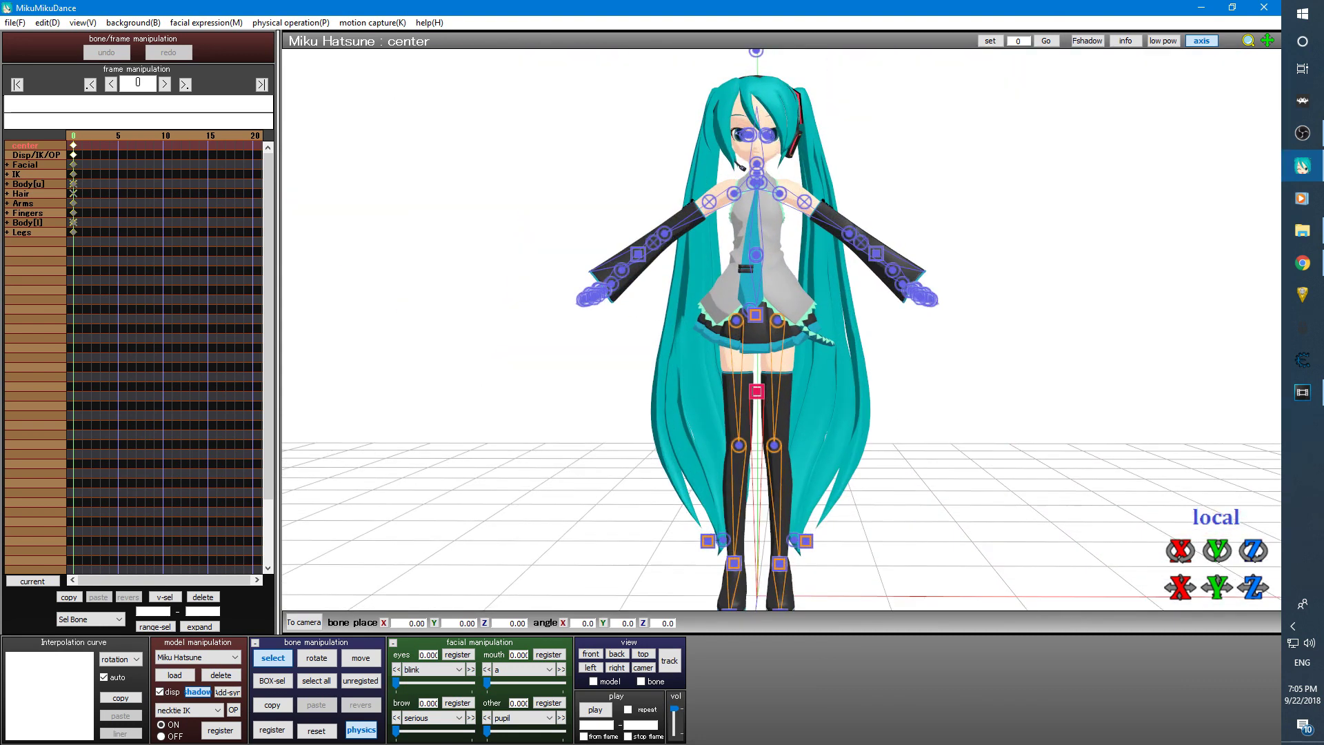
middle_click_drag(781, 324, 785, 356)
Switch the manipulation target to camera/light/accessory, then back to Miku Hatsune.
left_click(1262, 40)
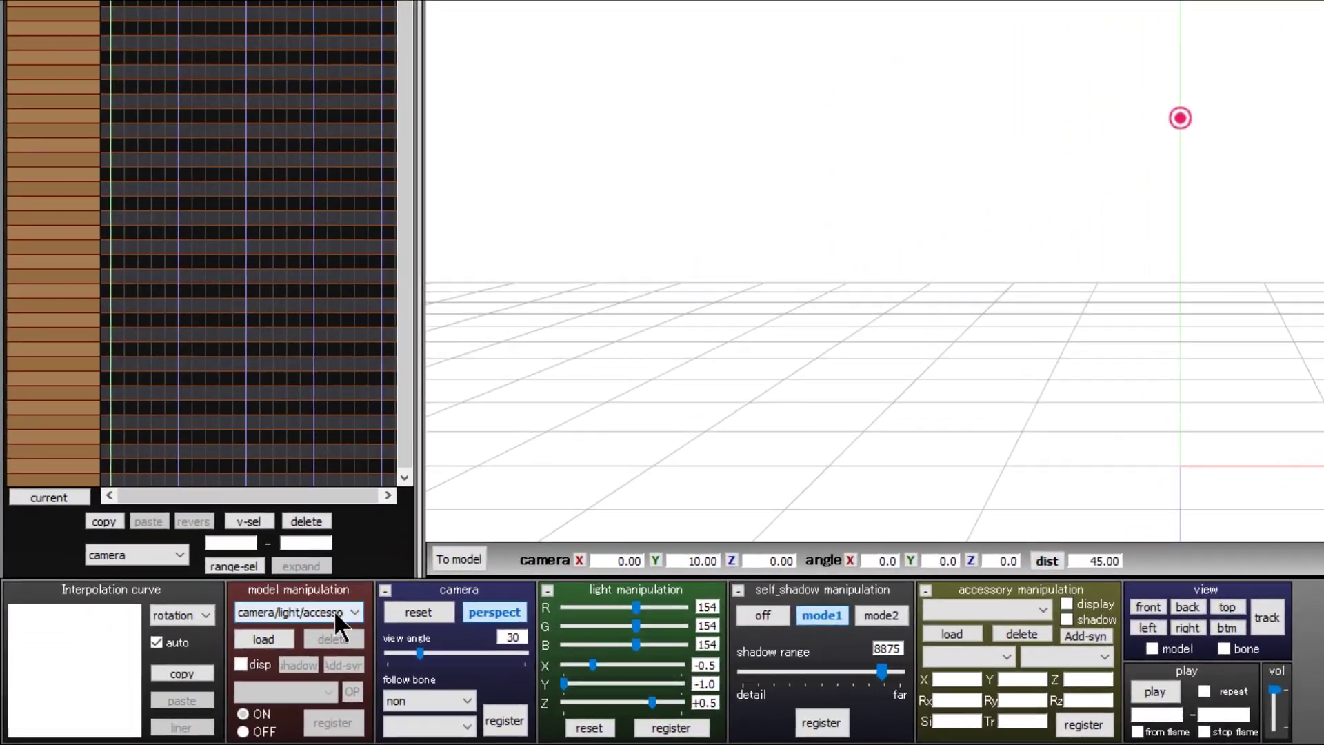
left_click(273, 638)
left_click(365, 620)
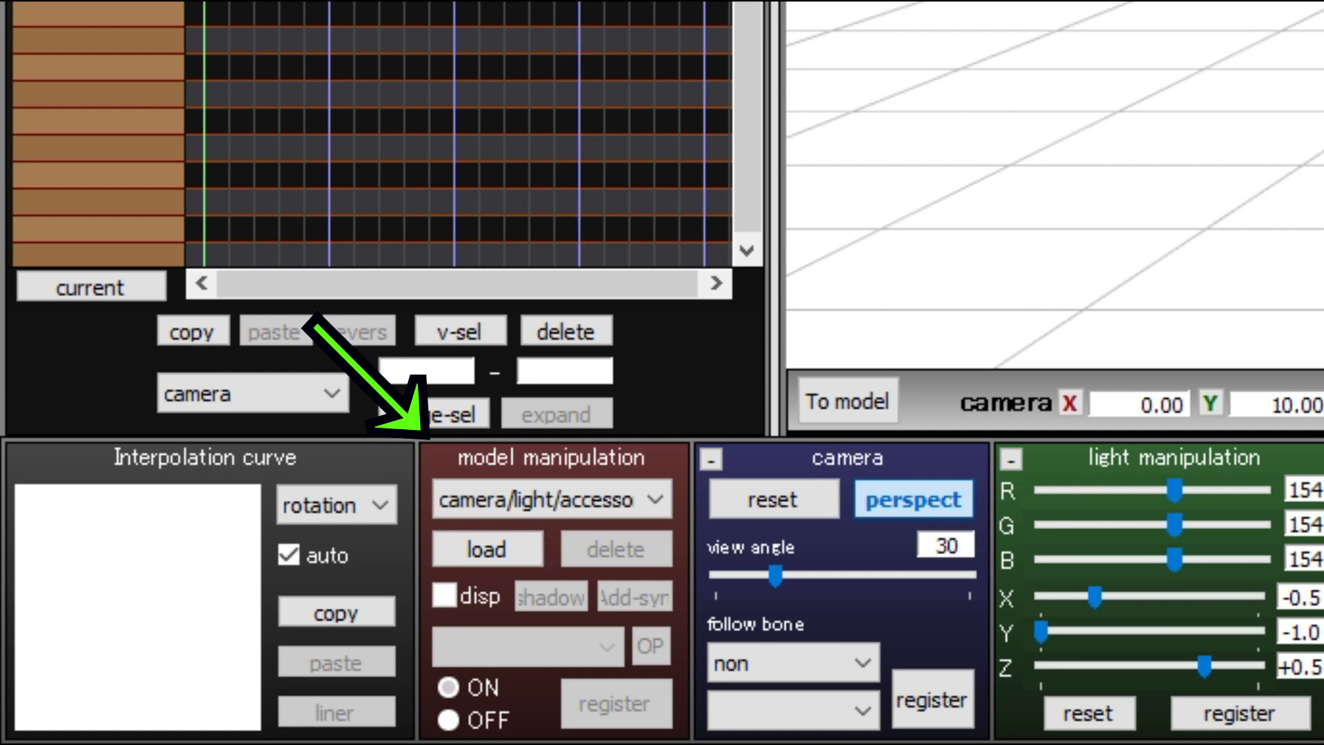
key("Down")
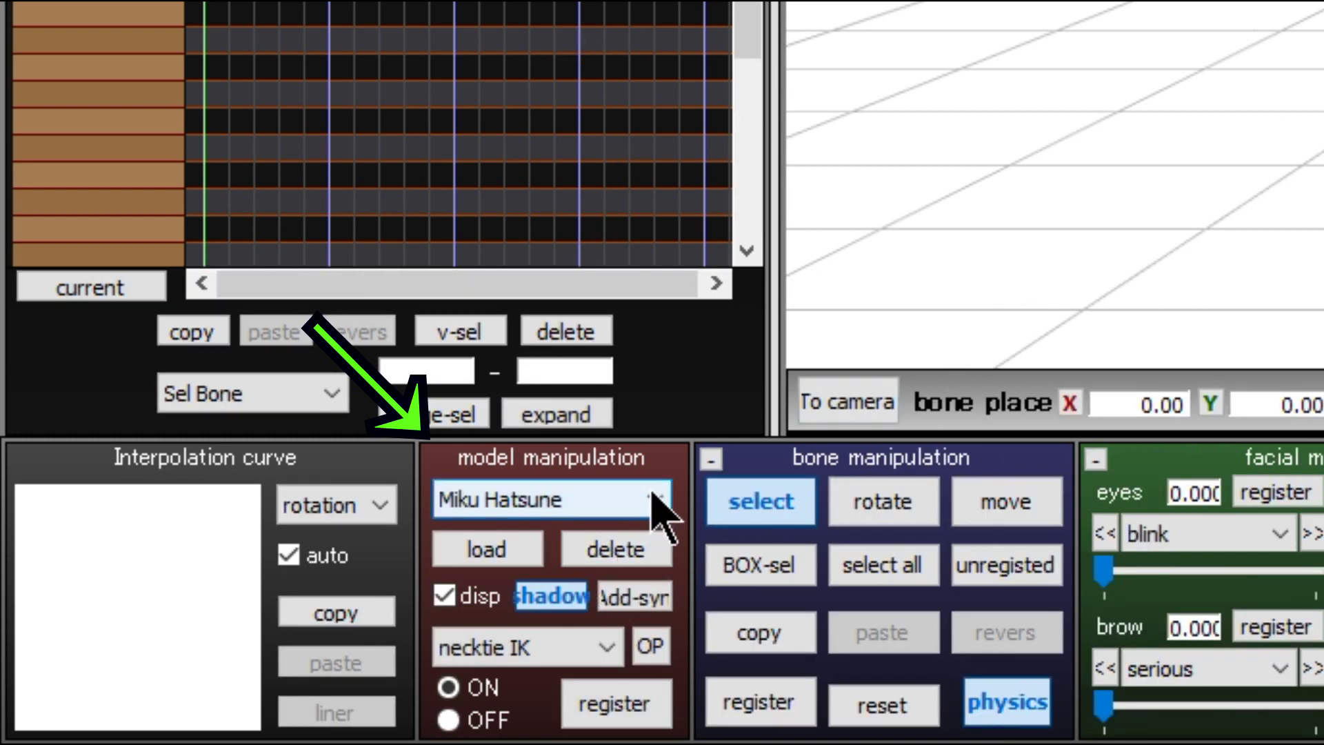
Toggle the manipulation dropdown between camera/light/accessory and Miku Hatsune, ending on camera/light/accessory.
left_click(656, 499)
left_click(631, 536)
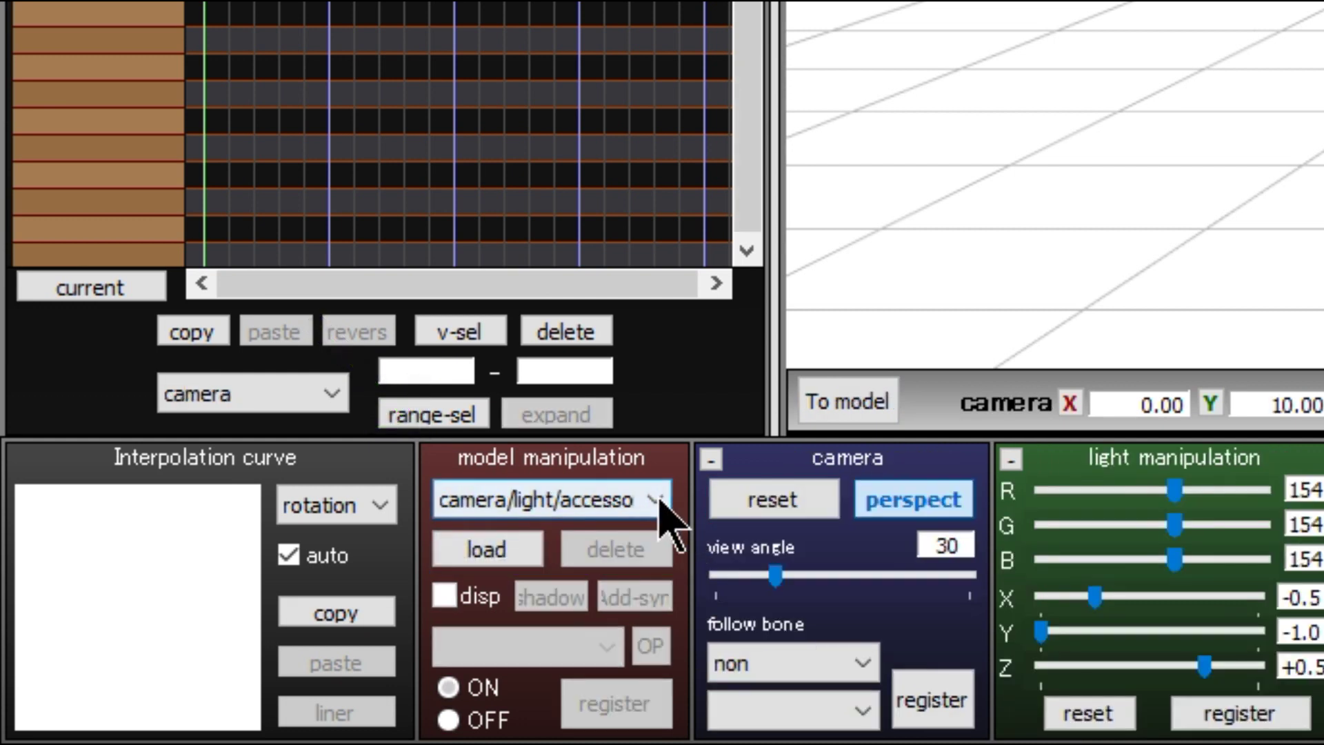
left_click(659, 501)
left_click(615, 558)
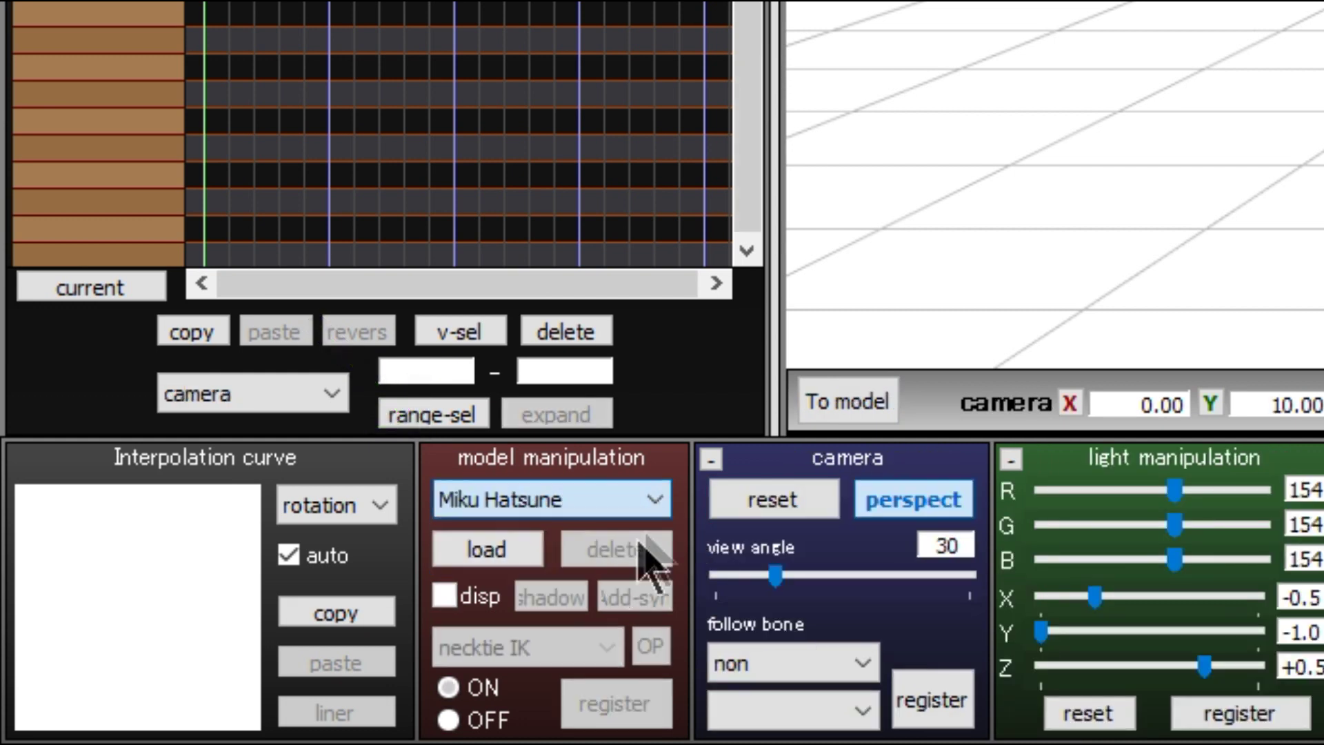
left_click(648, 499)
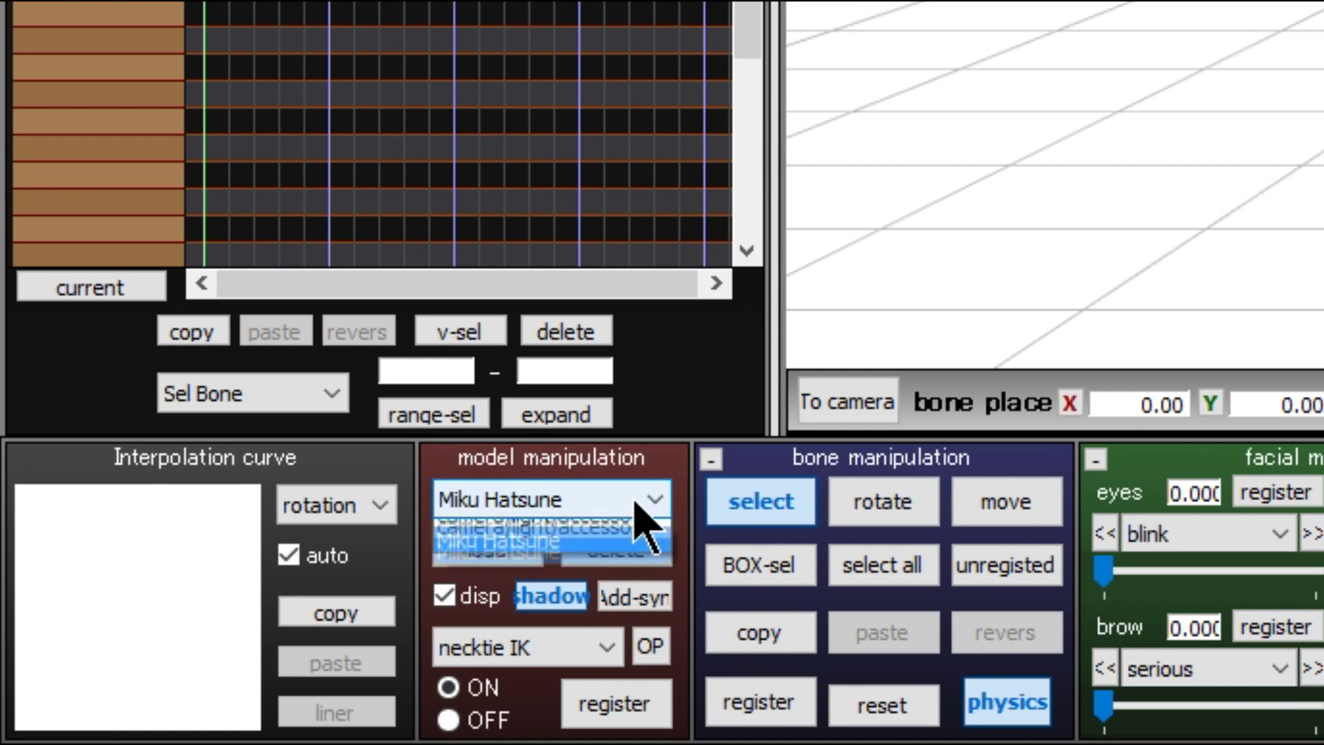
left_click(604, 533)
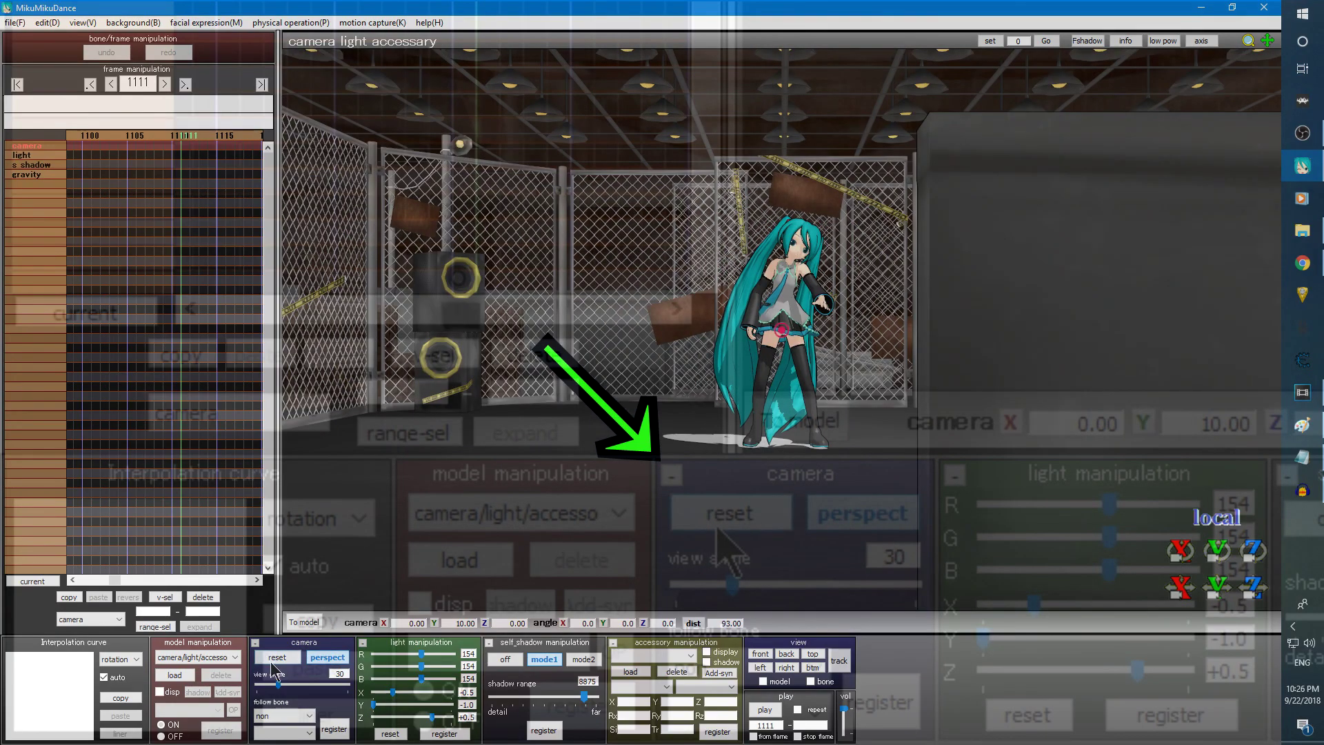
Reset the camera to a front view of Miku and toggle perspective off and back on.
scroll(413, 436, "up", 5)
right_click_drag(412, 435, 324, 421)
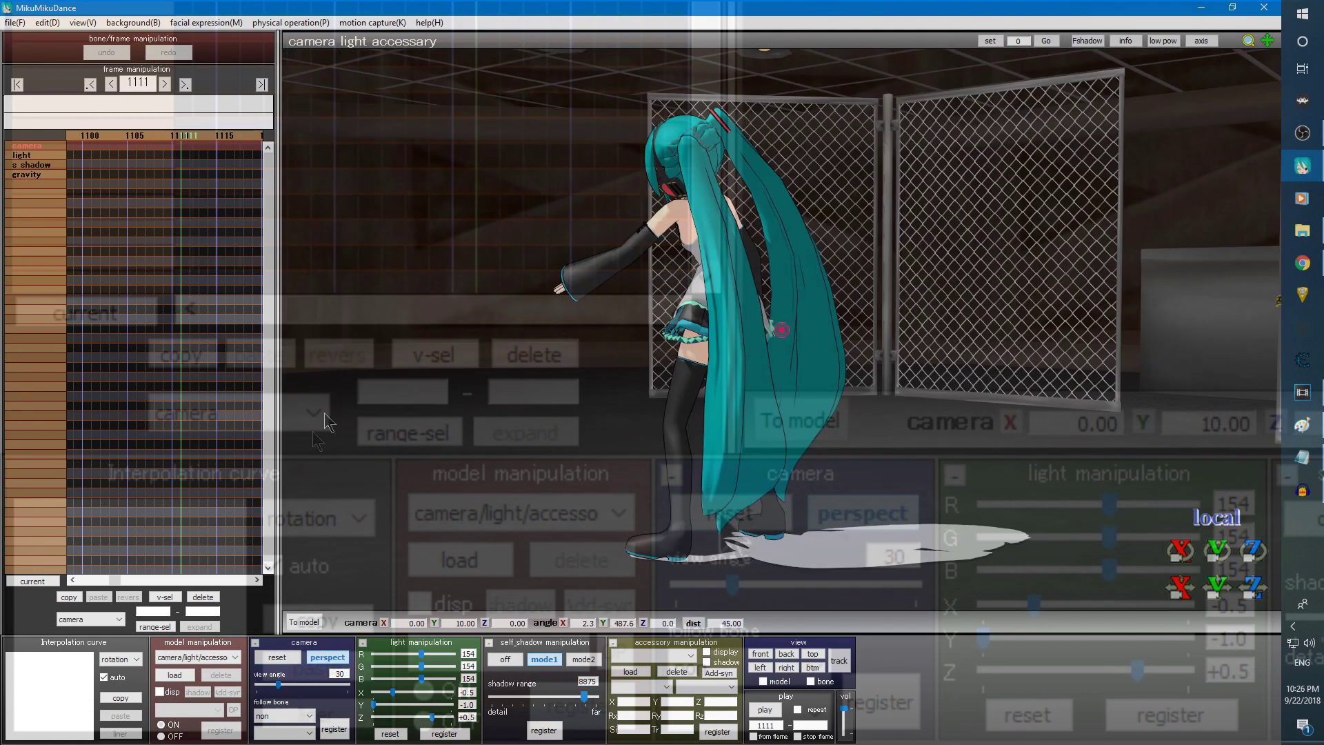
left_click(276, 656)
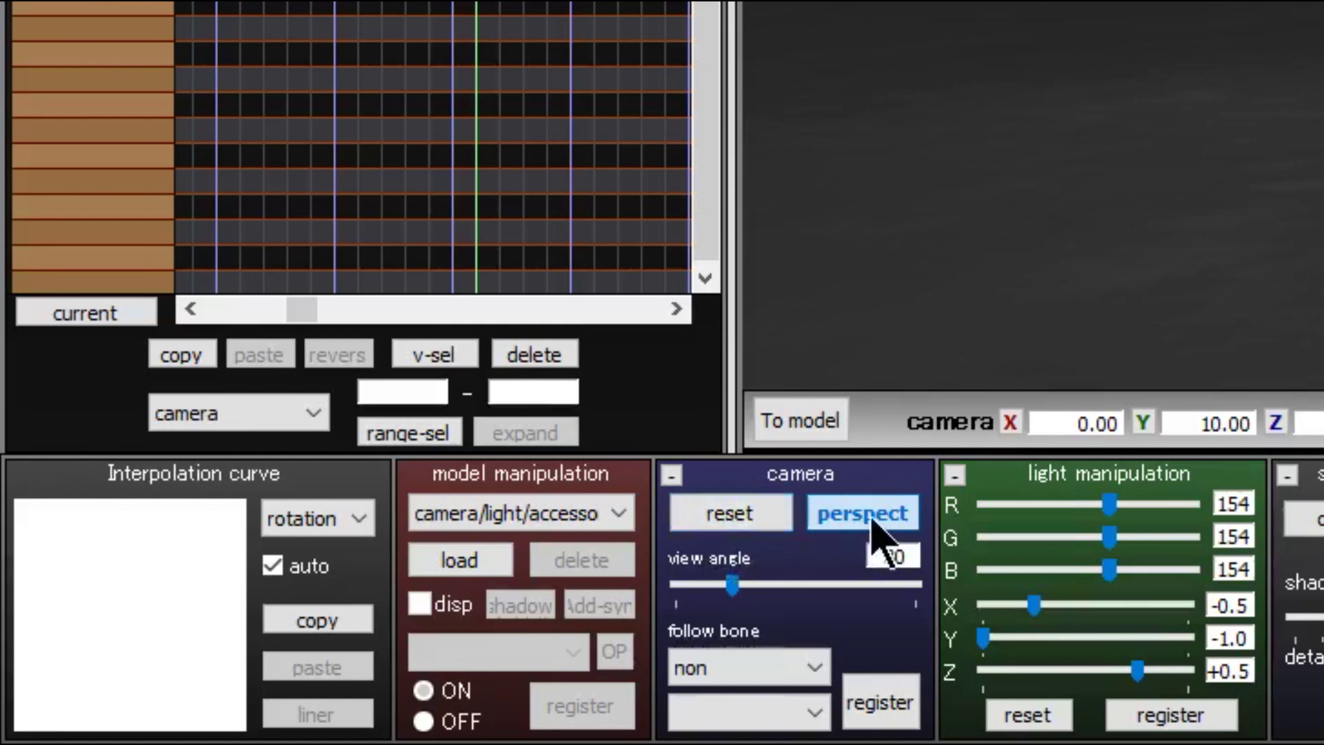
left_click(873, 531)
left_click(872, 531)
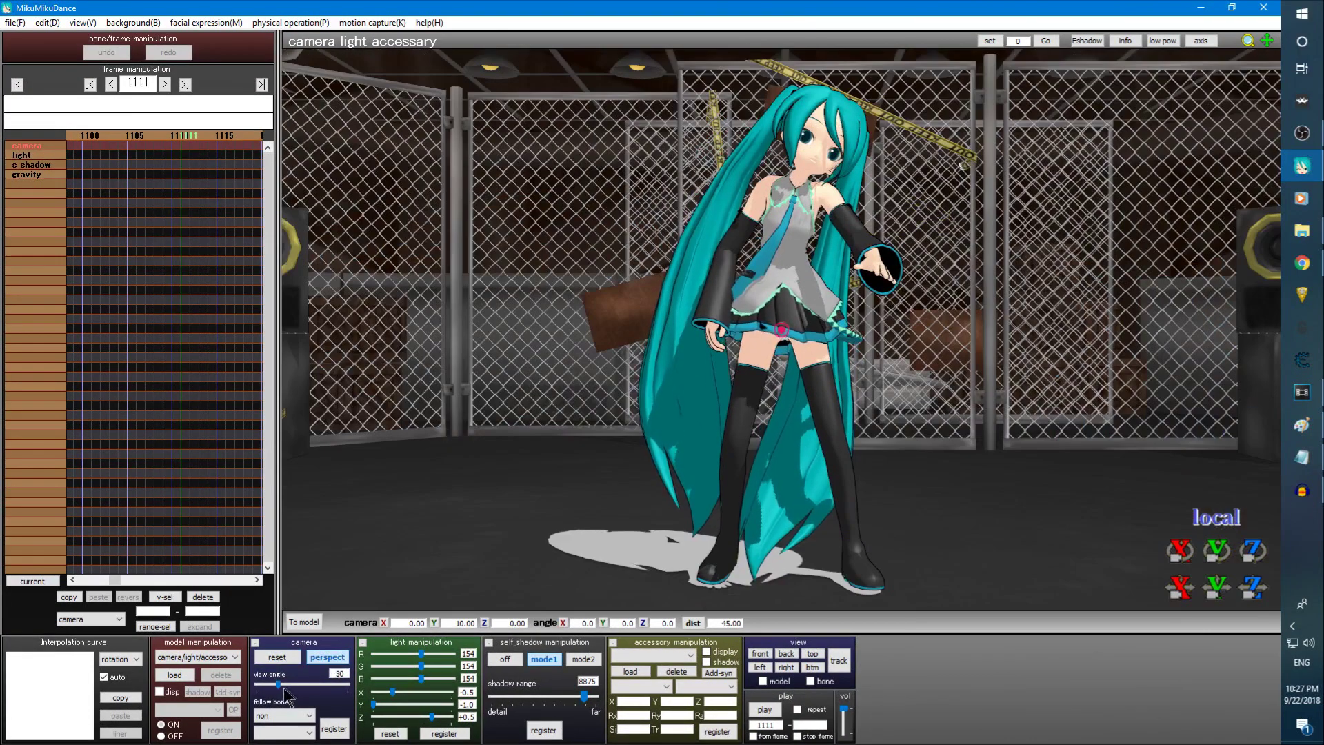
Widen the view angle to 108, then 125 with perspective off, and move the distance out and in.
left_click_drag(280, 686, 342, 693)
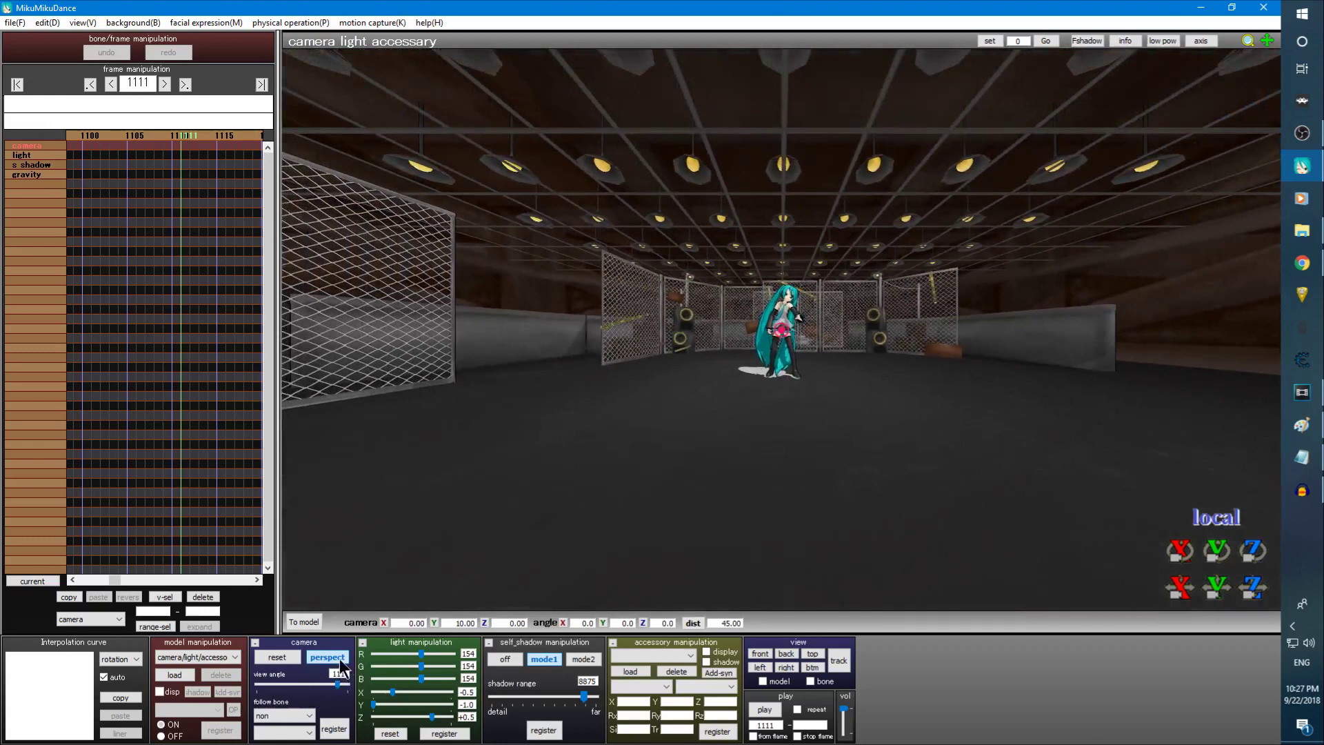
left_click(339, 661)
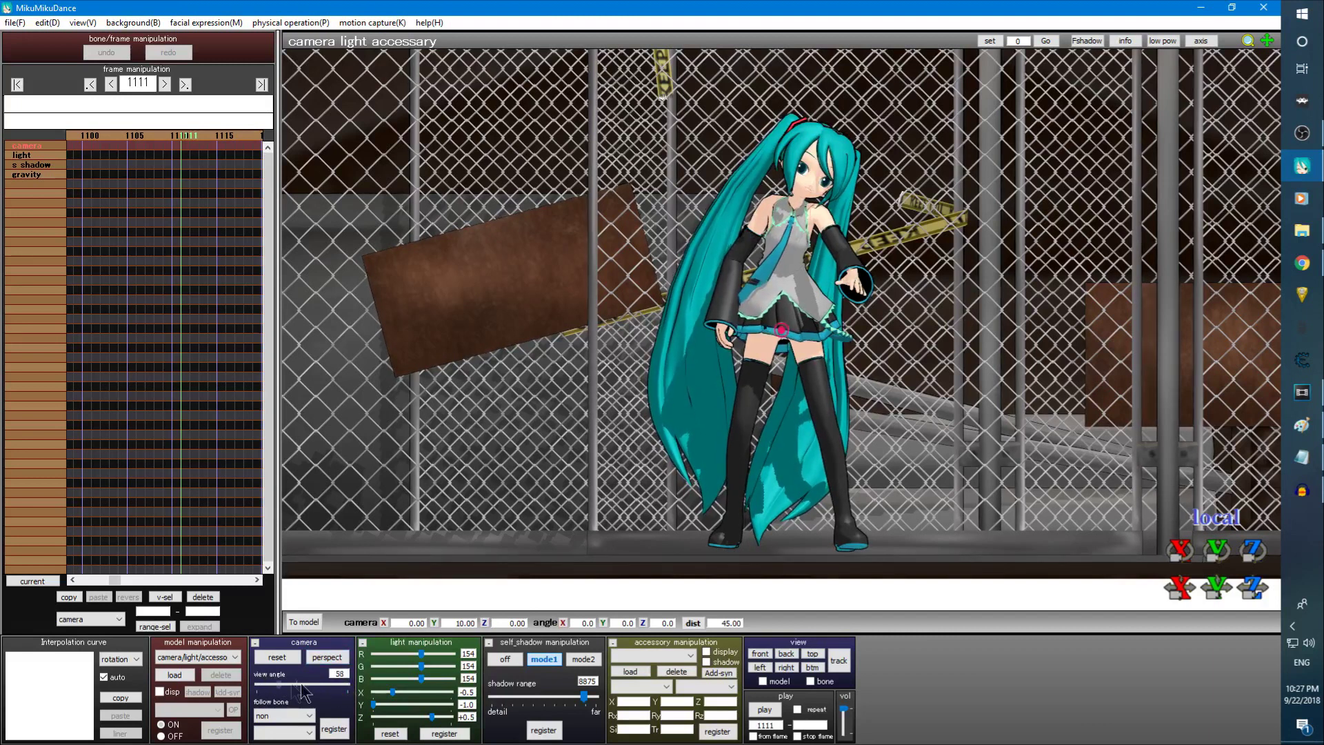
left_click_drag(301, 685, 391, 686)
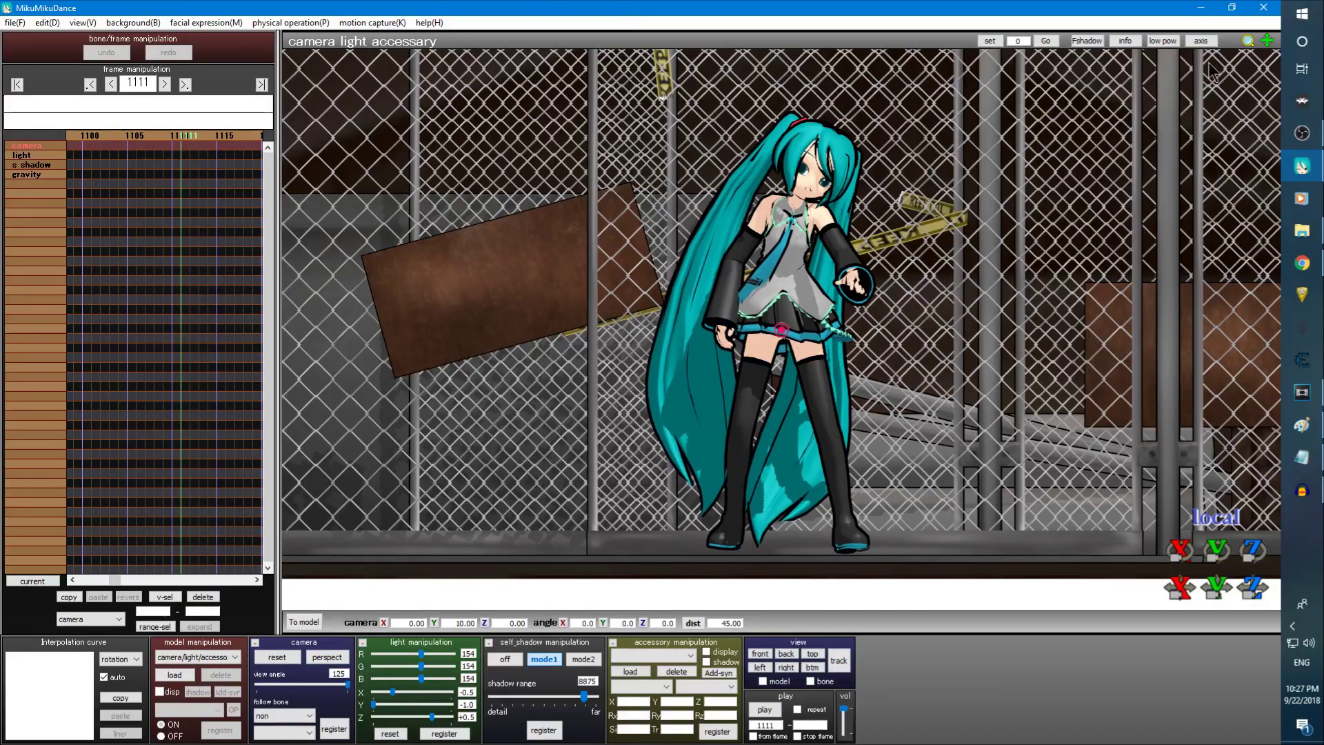
scroll(781, 310, "down", 12)
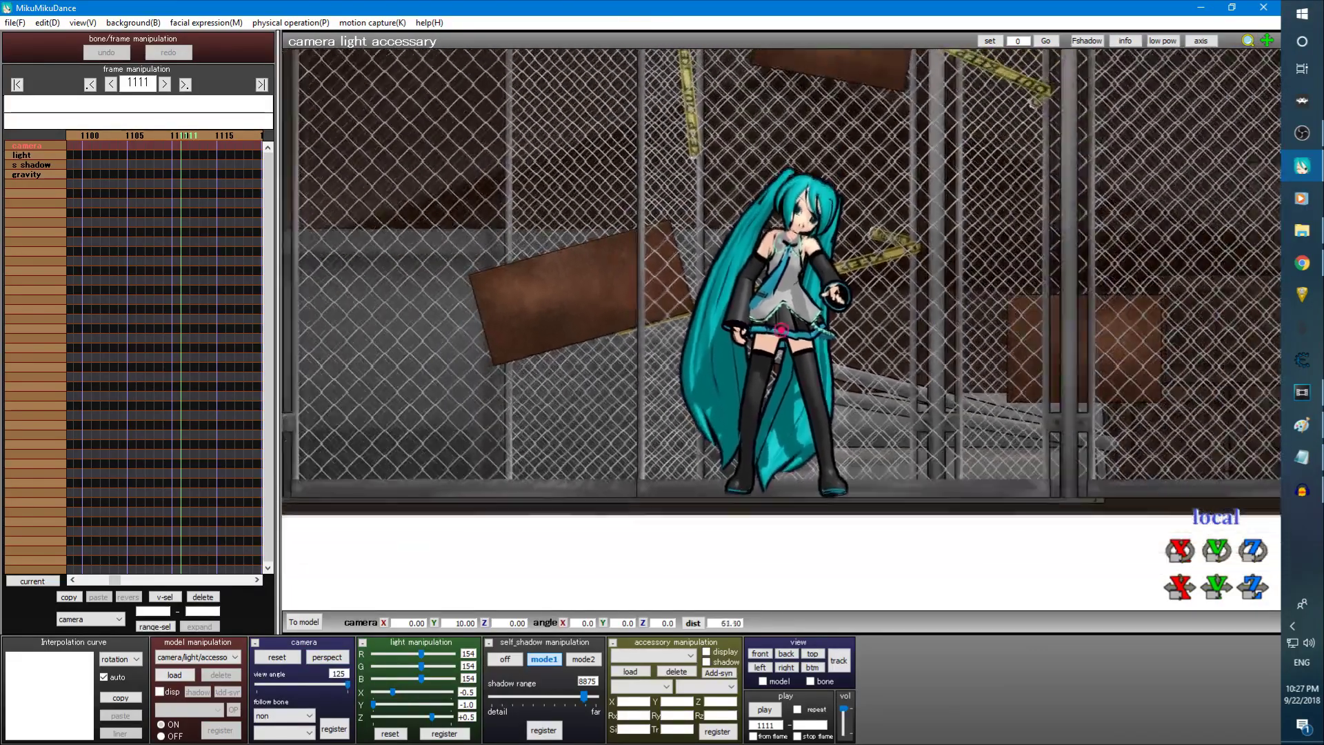
scroll(781, 310, "down", 15)
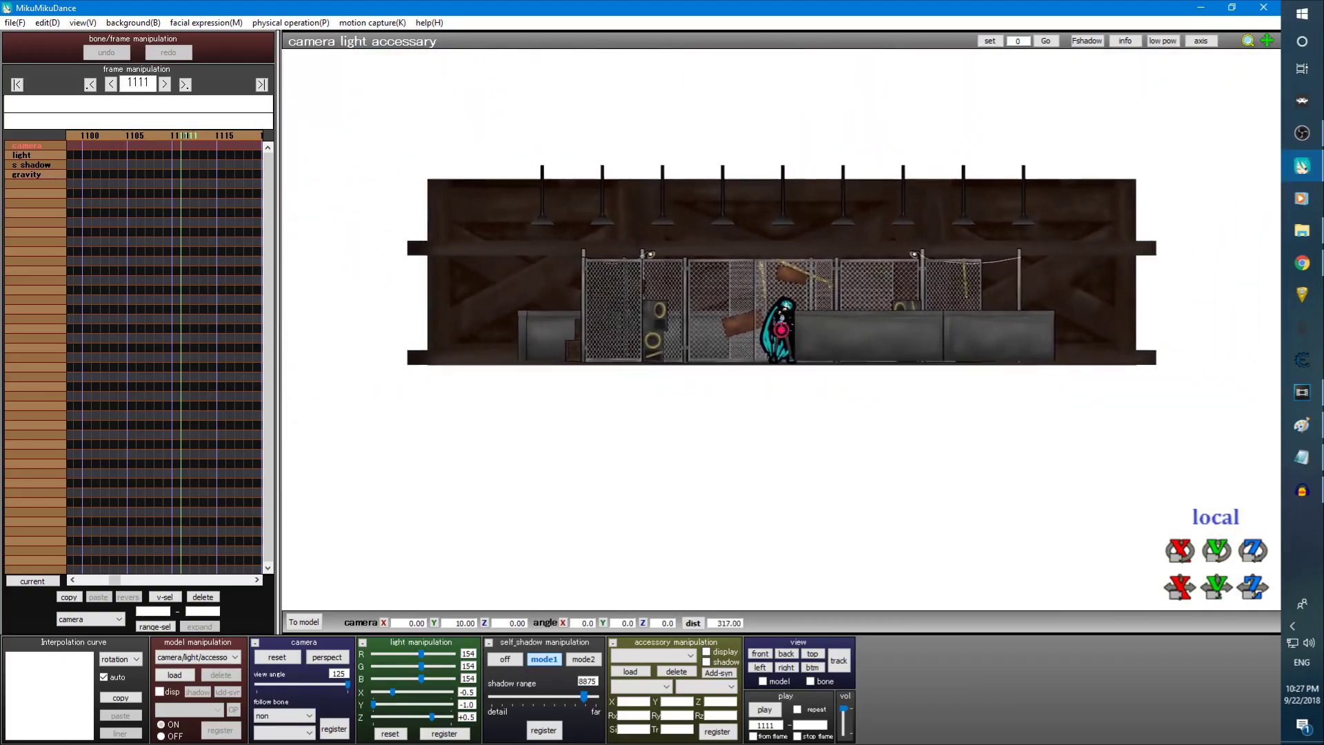
scroll(781, 311, "up", 10)
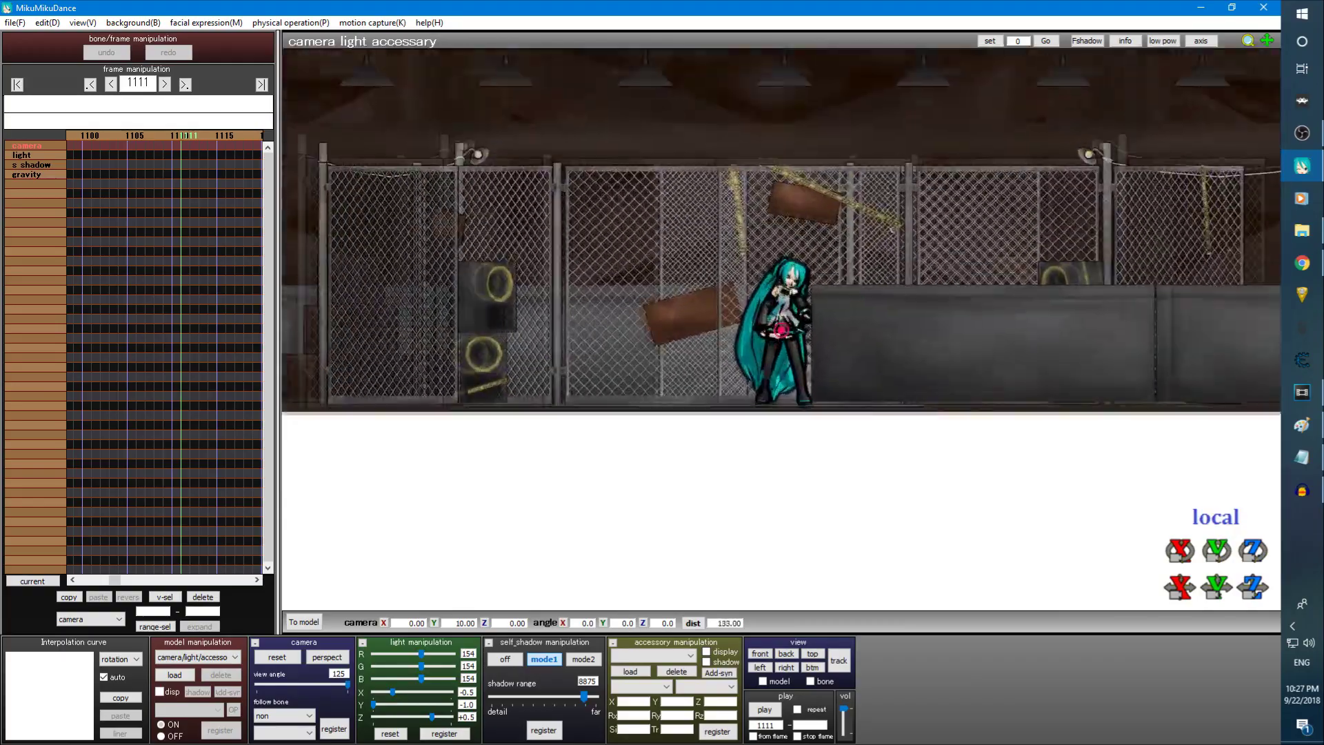
scroll(781, 310, "up", 12)
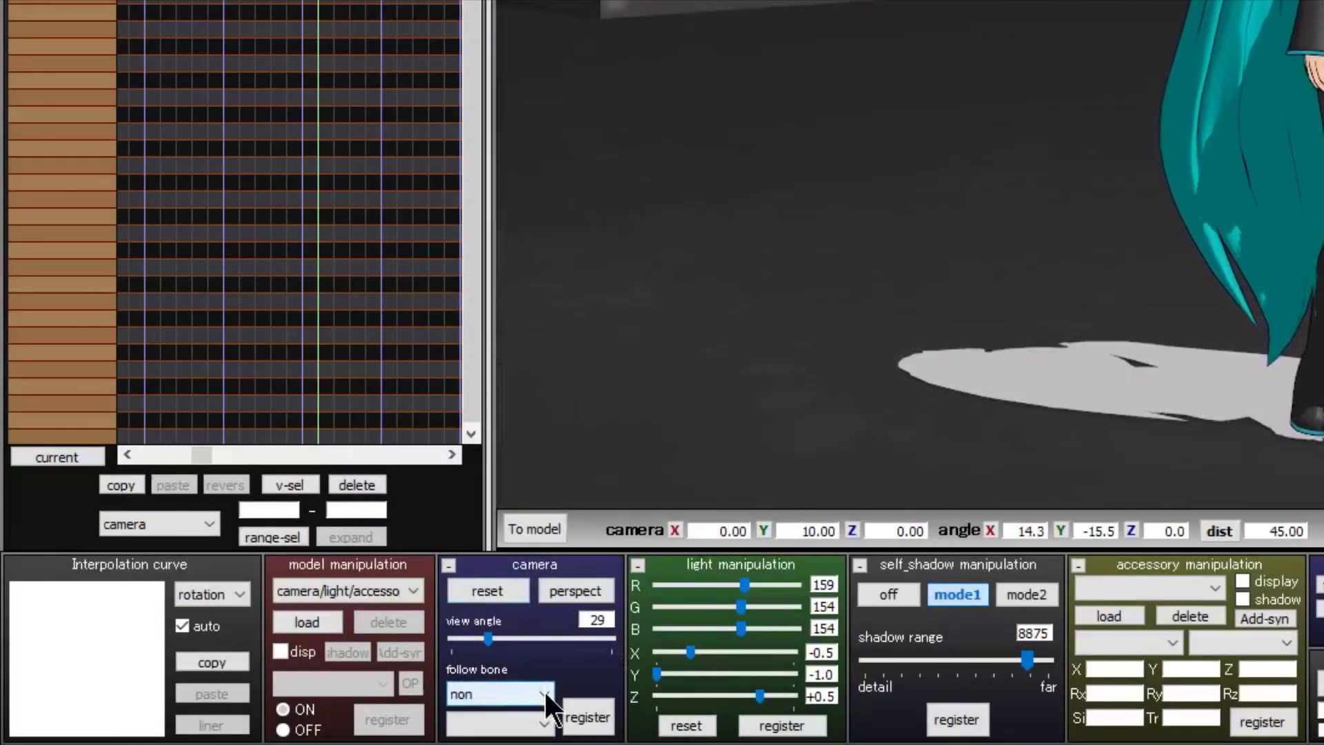
Make the camera follow Miku Hatsune's head bone and play the animation to watch it track.
left_click(545, 693)
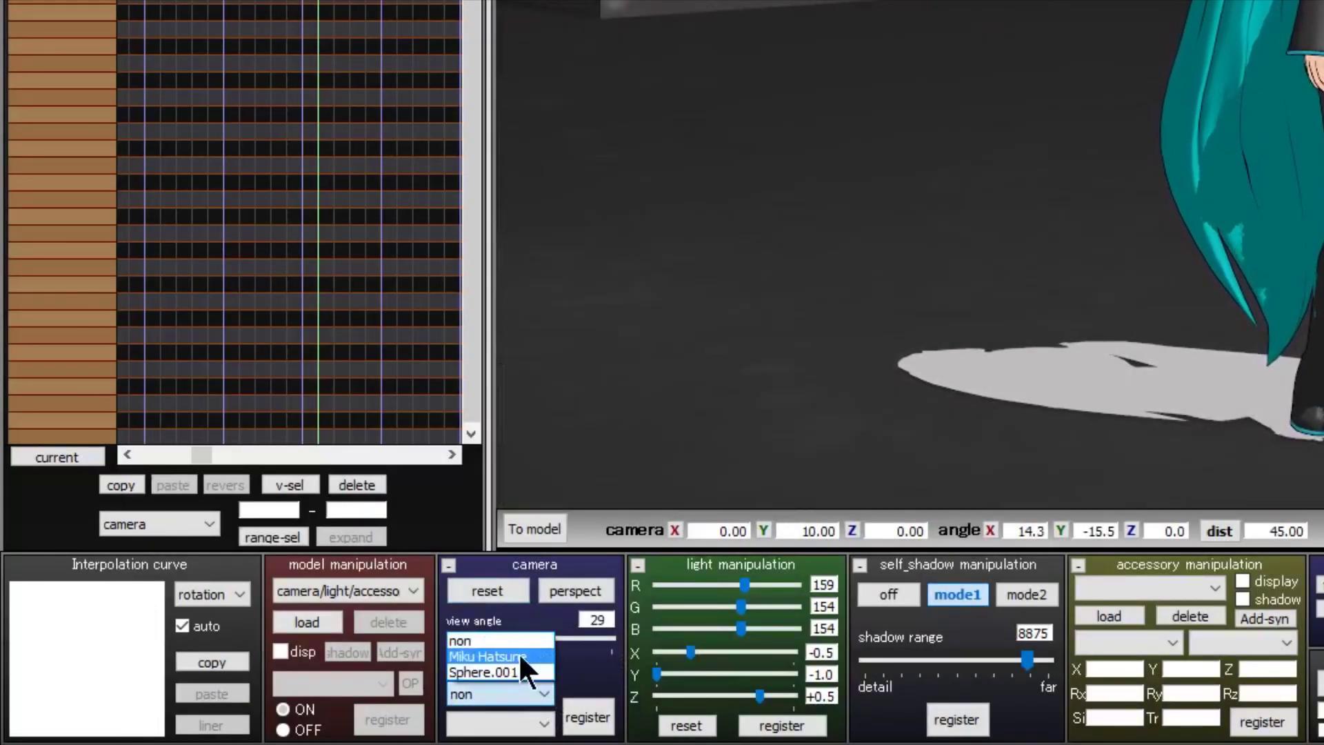
left_click(518, 657)
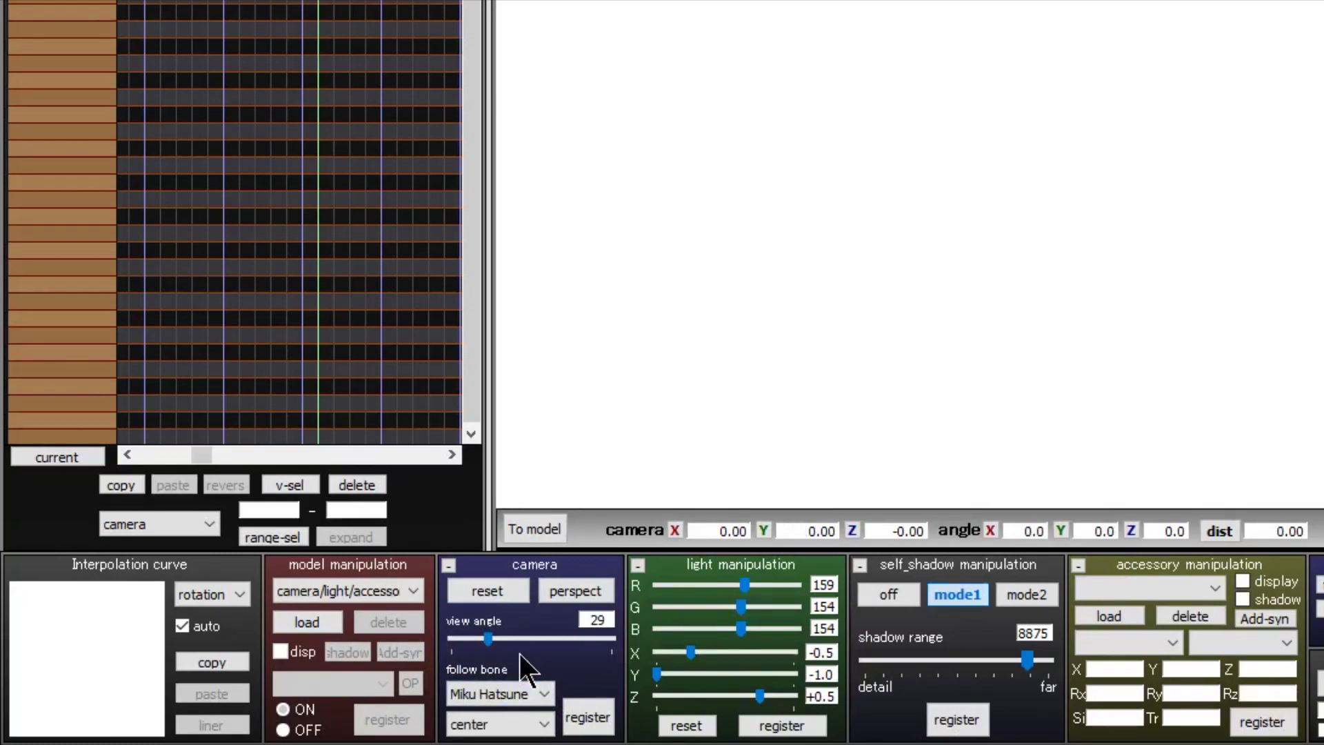
left_click(544, 725)
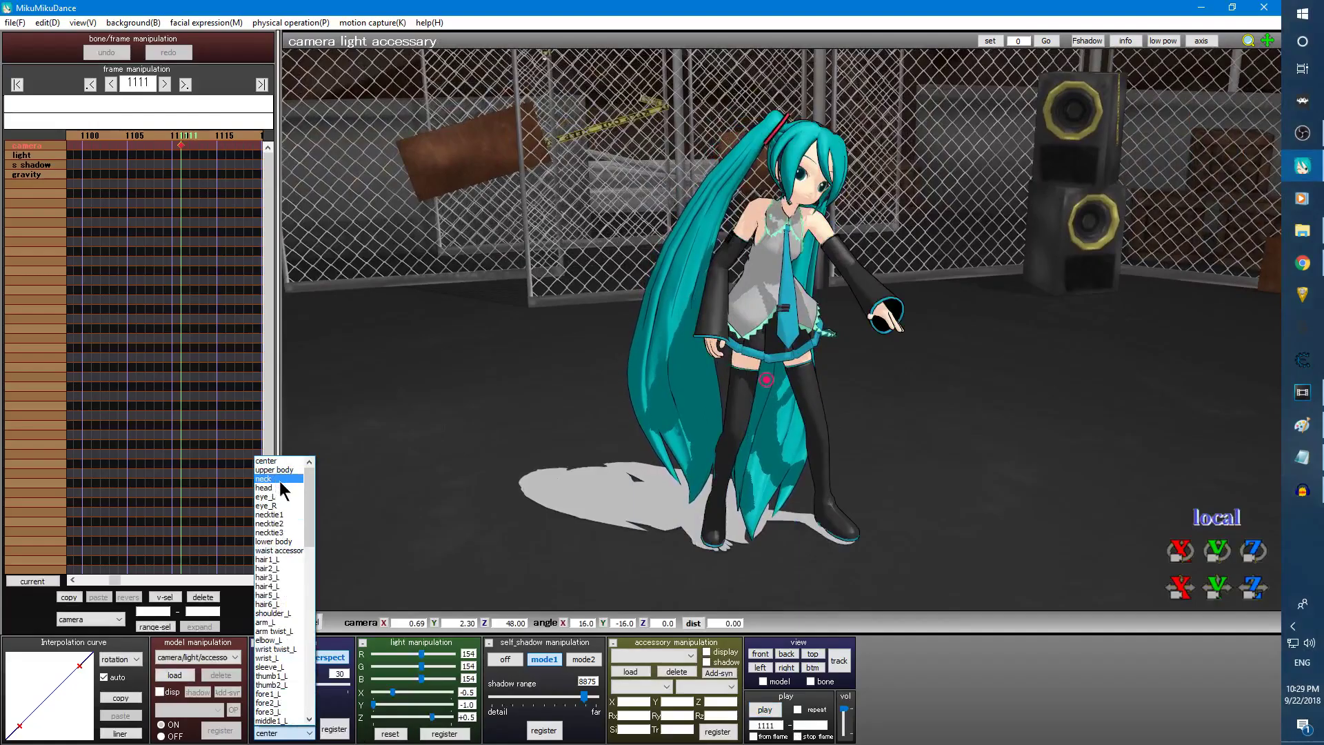
left_click(282, 488)
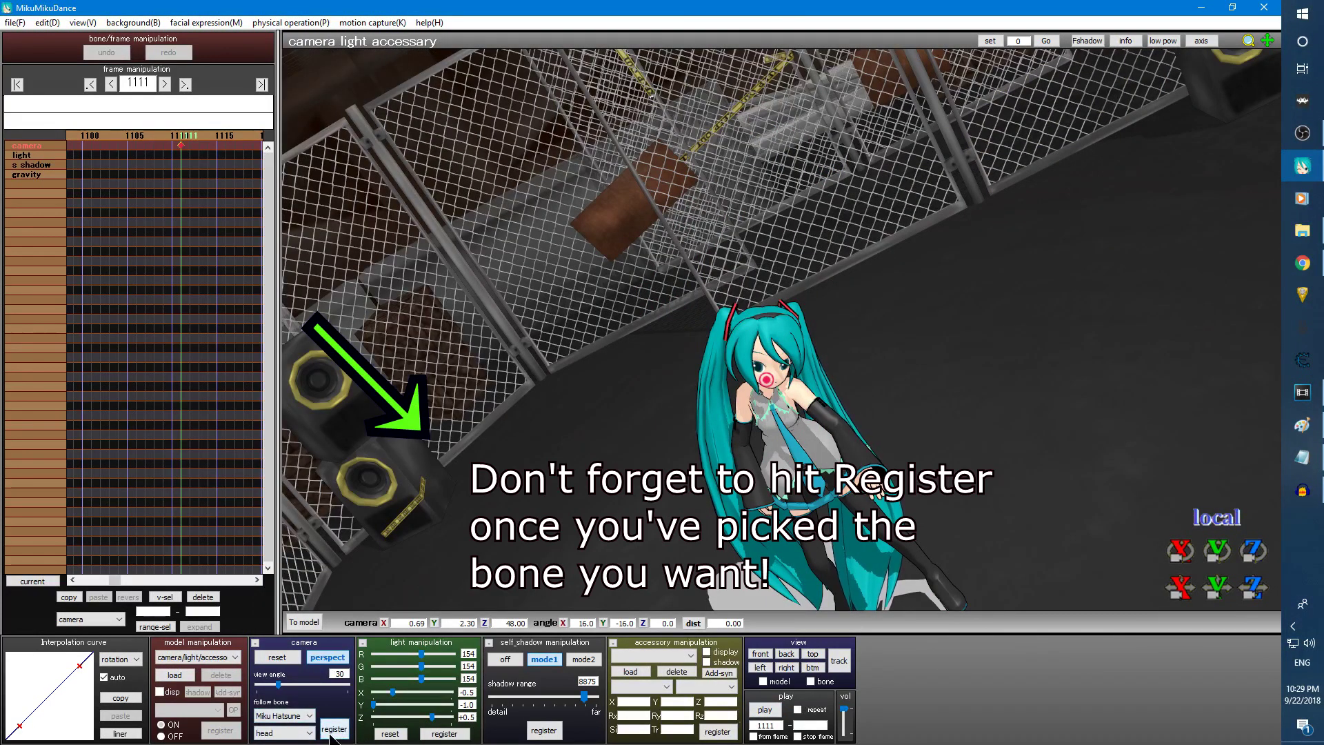
left_click(766, 710)
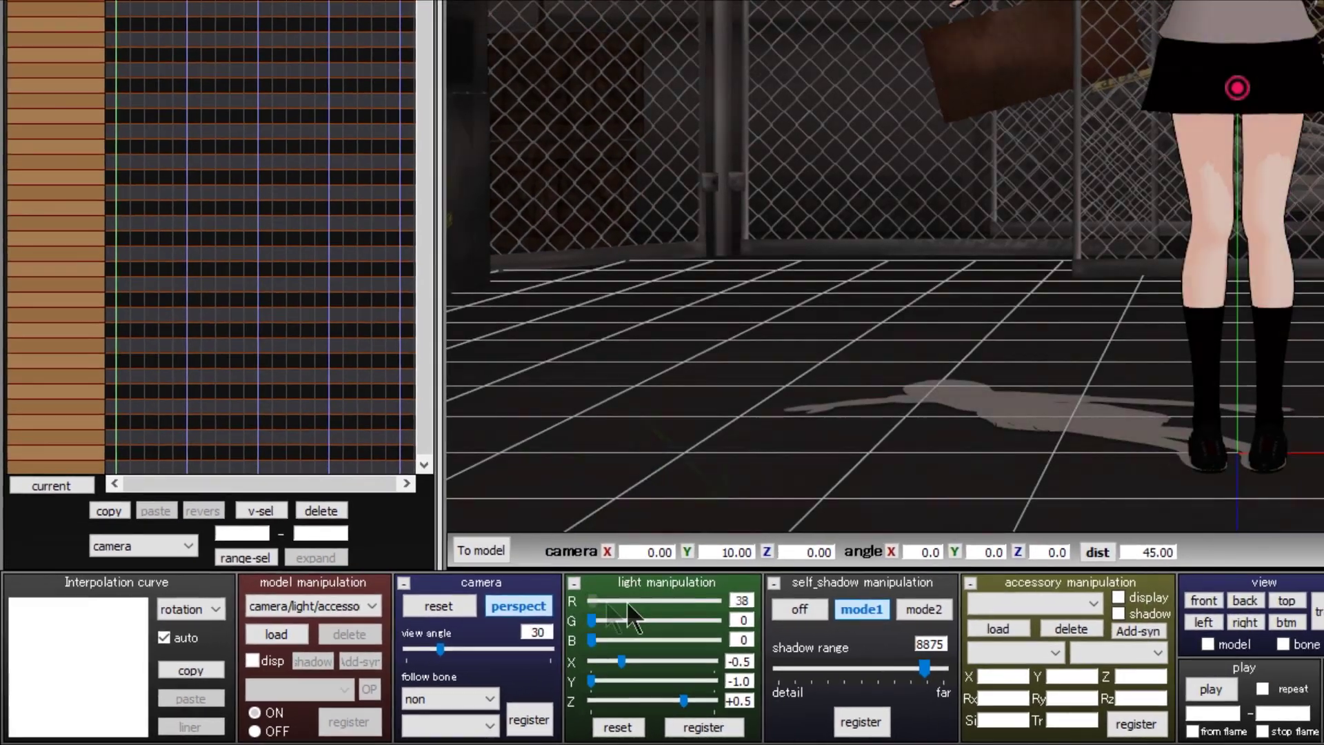
Tint the light fully red and back to neutral, then tilt its direction so the shadow falls right.
left_click_drag(772, 557, 941, 557)
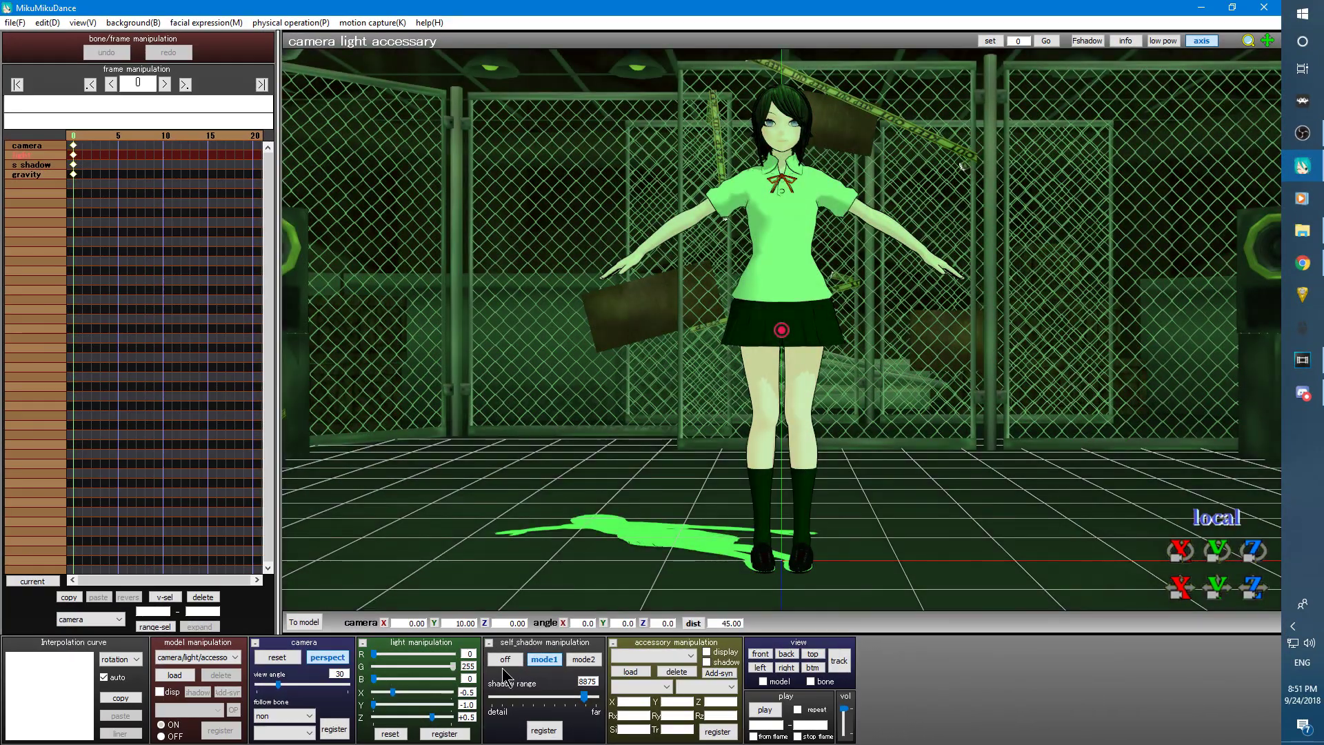
left_click_drag(452, 666, 469, 694)
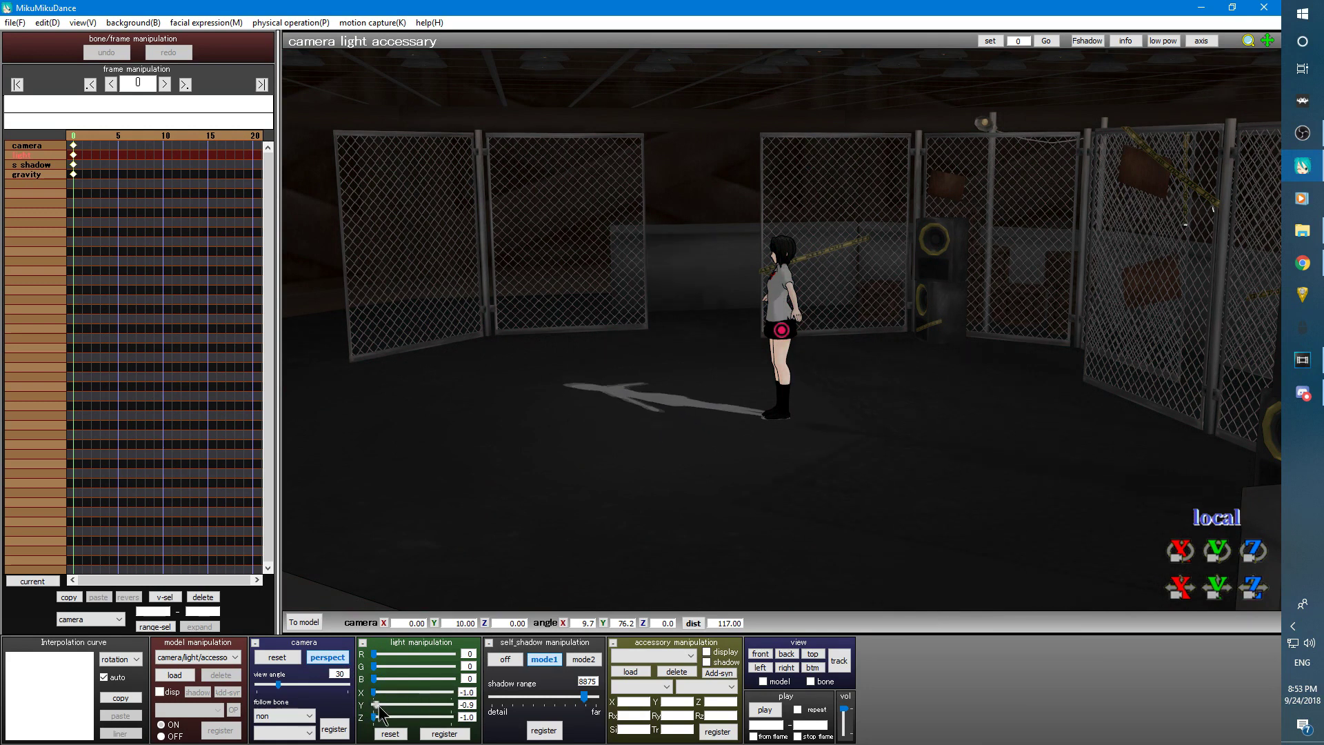
left_click_drag(380, 707, 462, 727)
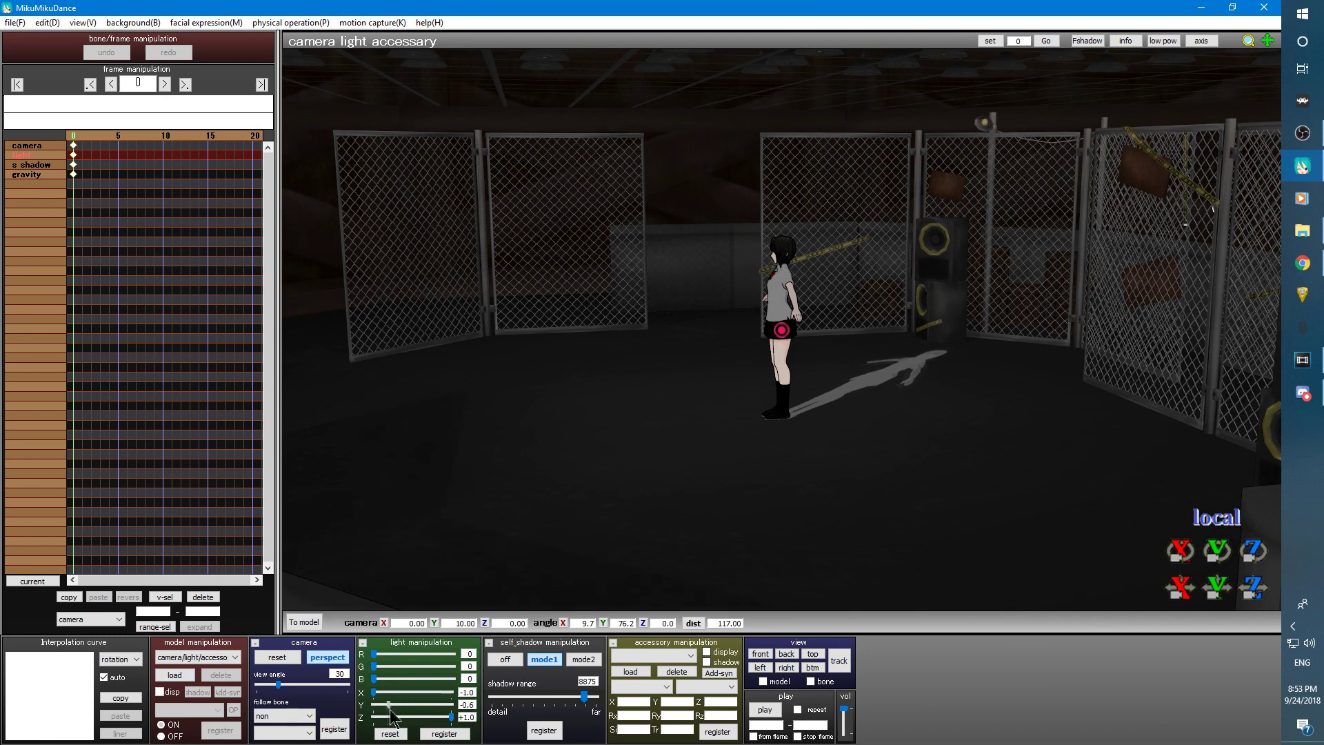
mouse_move(376, 695)
left_mouse_down()
mouse_move(483, 696)
mouse_move(343, 710)
mouse_move(468, 704)
mouse_move(444, 718)
mouse_move(367, 715)
left_mouse_up()
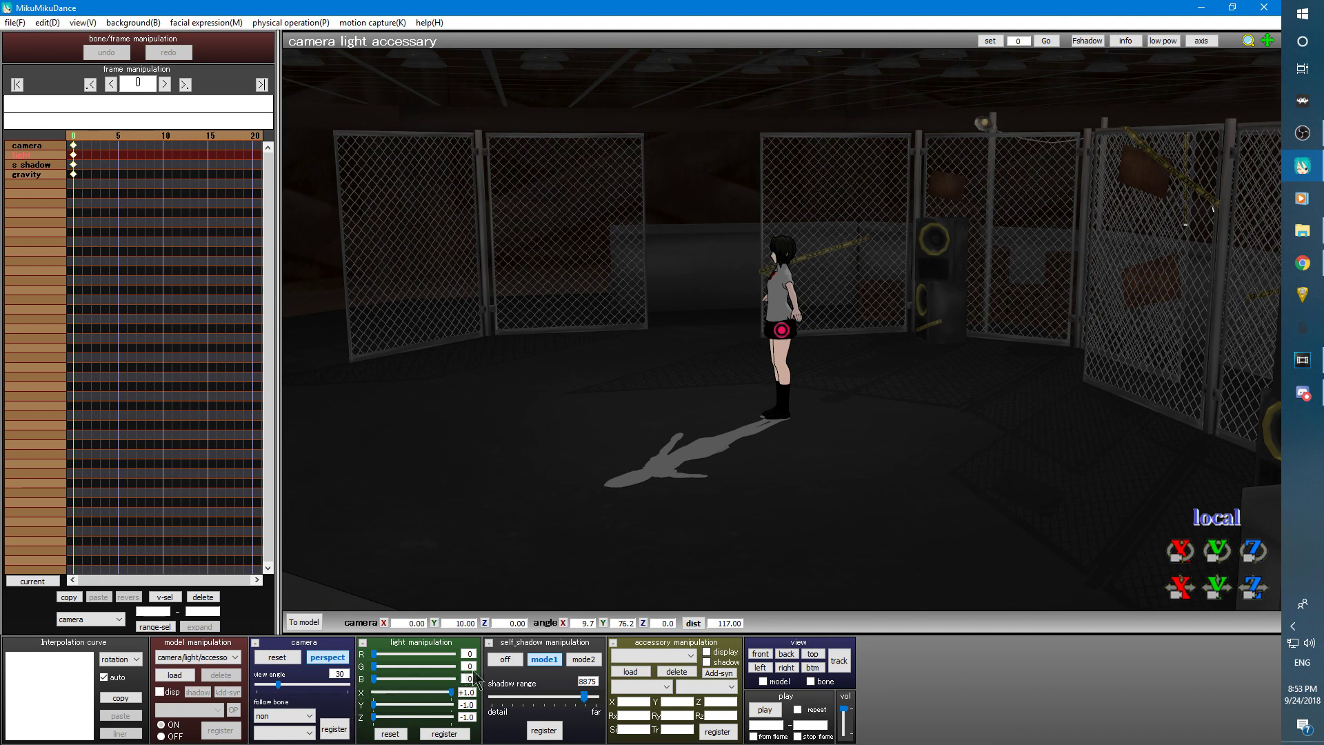
mouse_move(1310, 368)
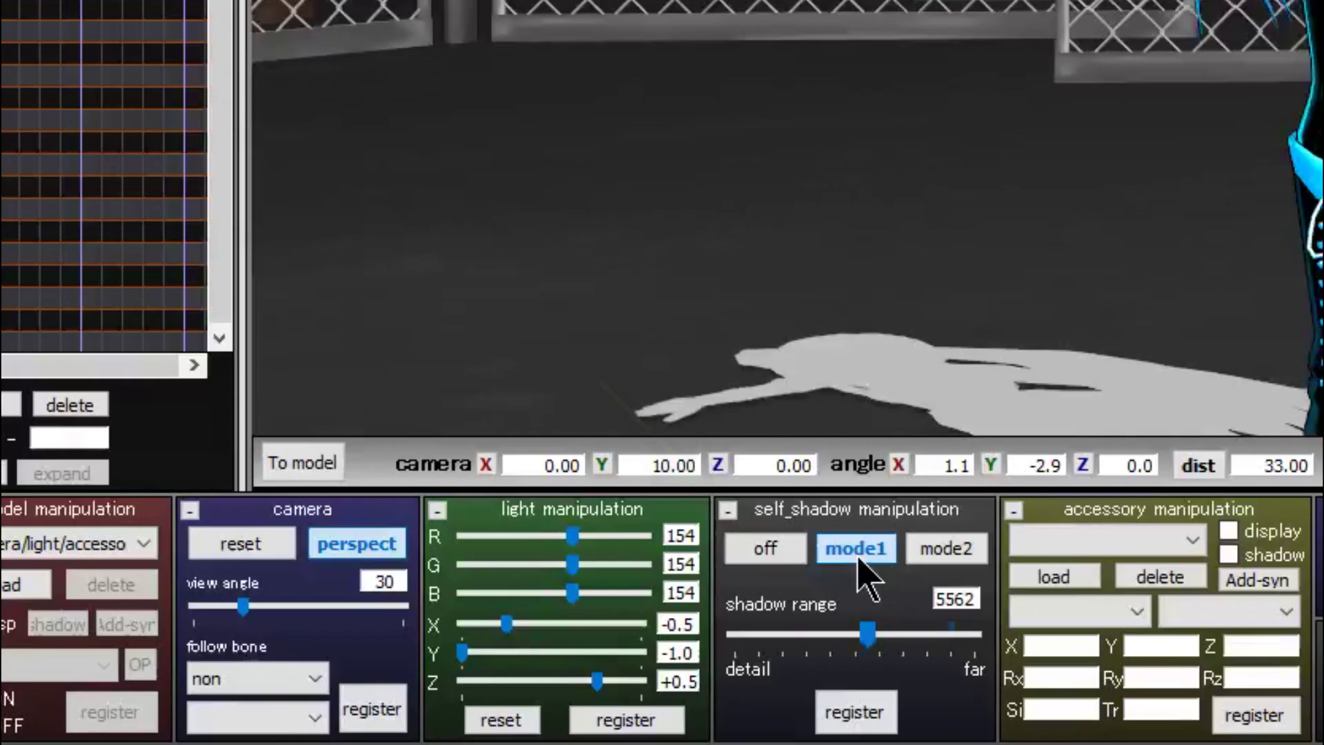
left_click(544, 662)
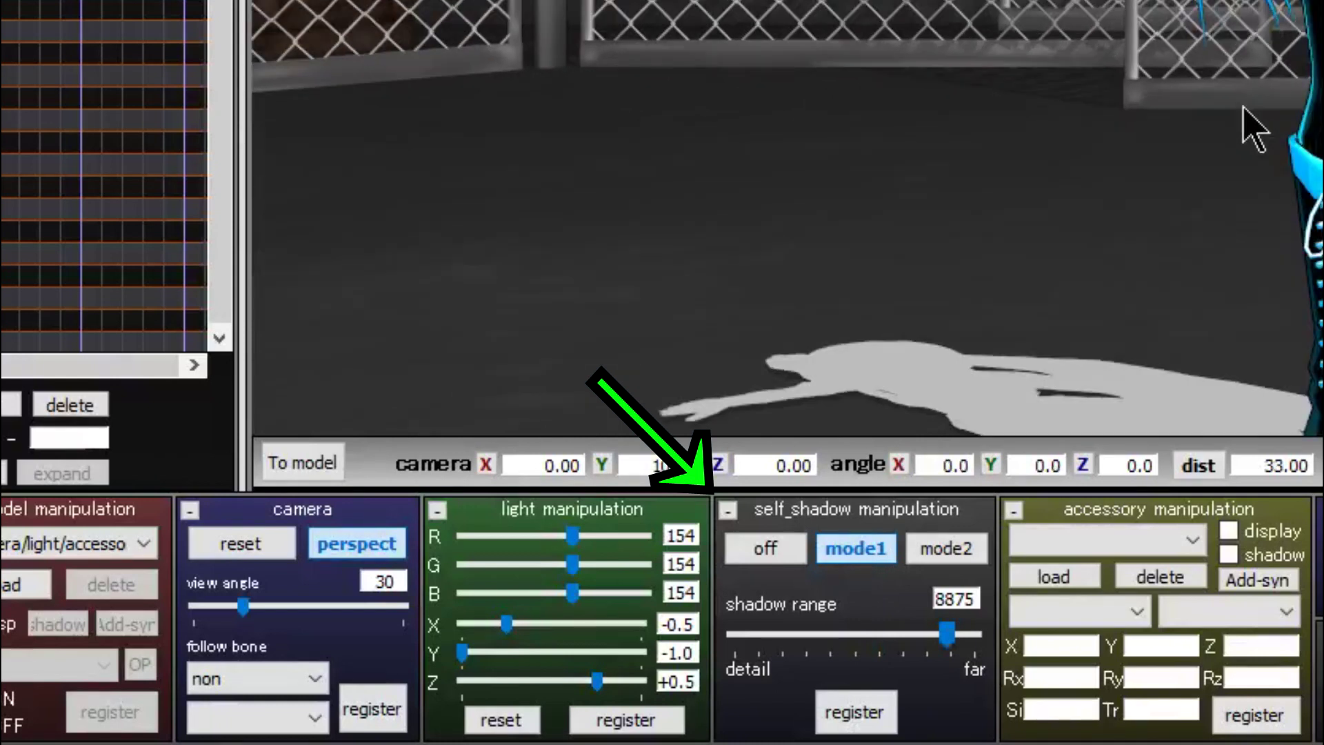
Turn self-shadows off and back on, shorten the range, then push it to 9999 in mode2.
scroll(1253, 131, "up", 3)
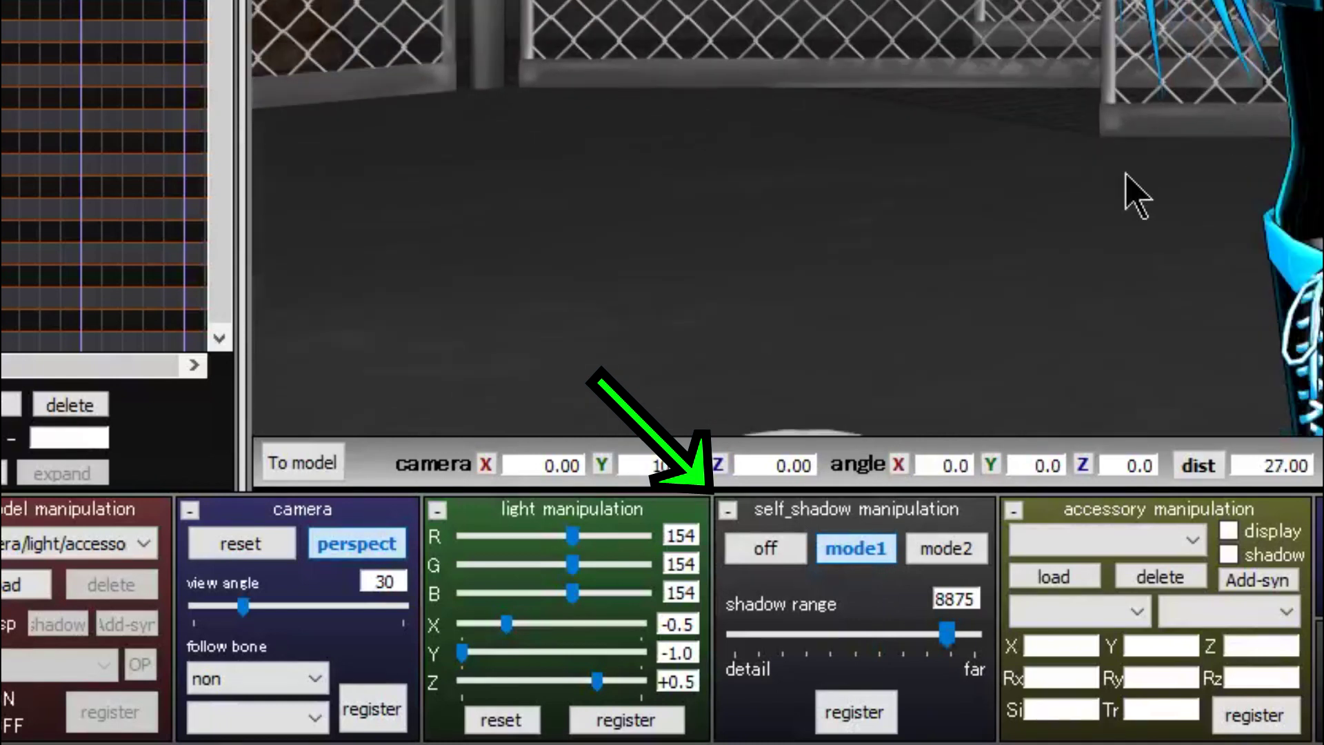
left_click(764, 555)
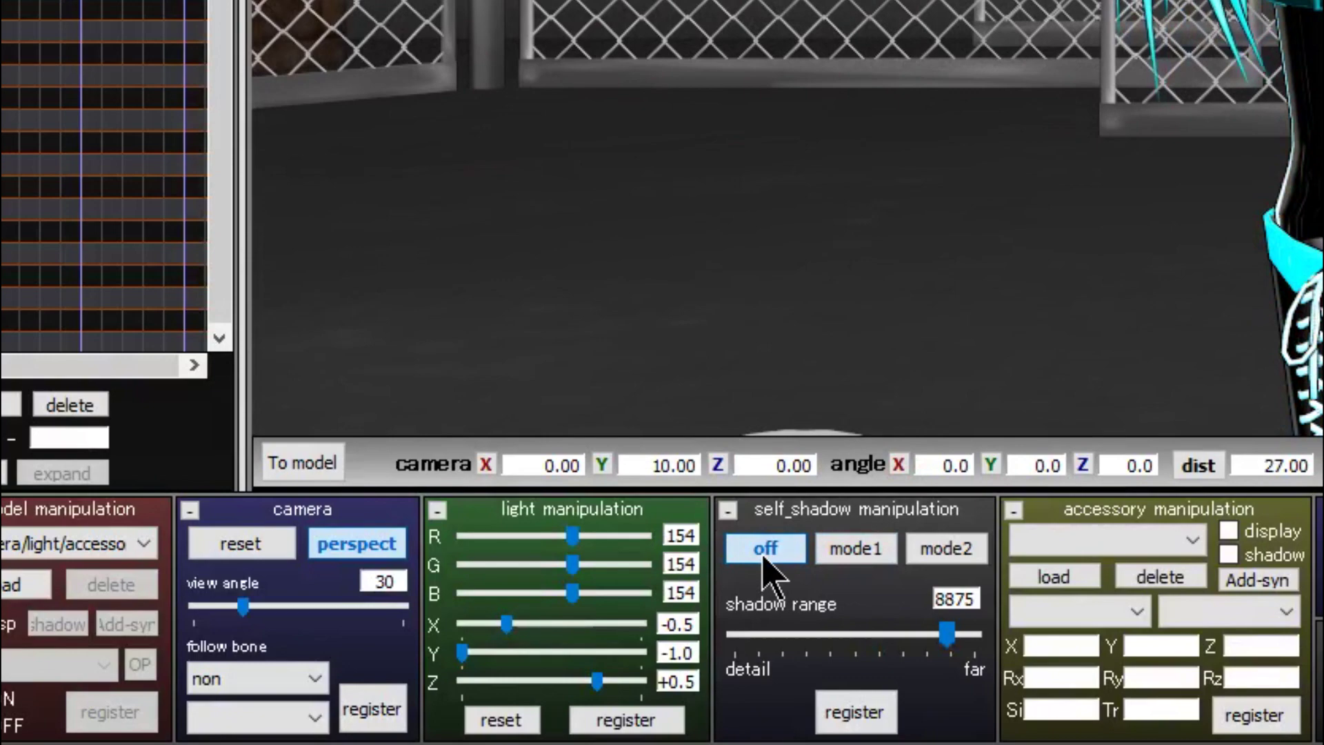
left_click(879, 549)
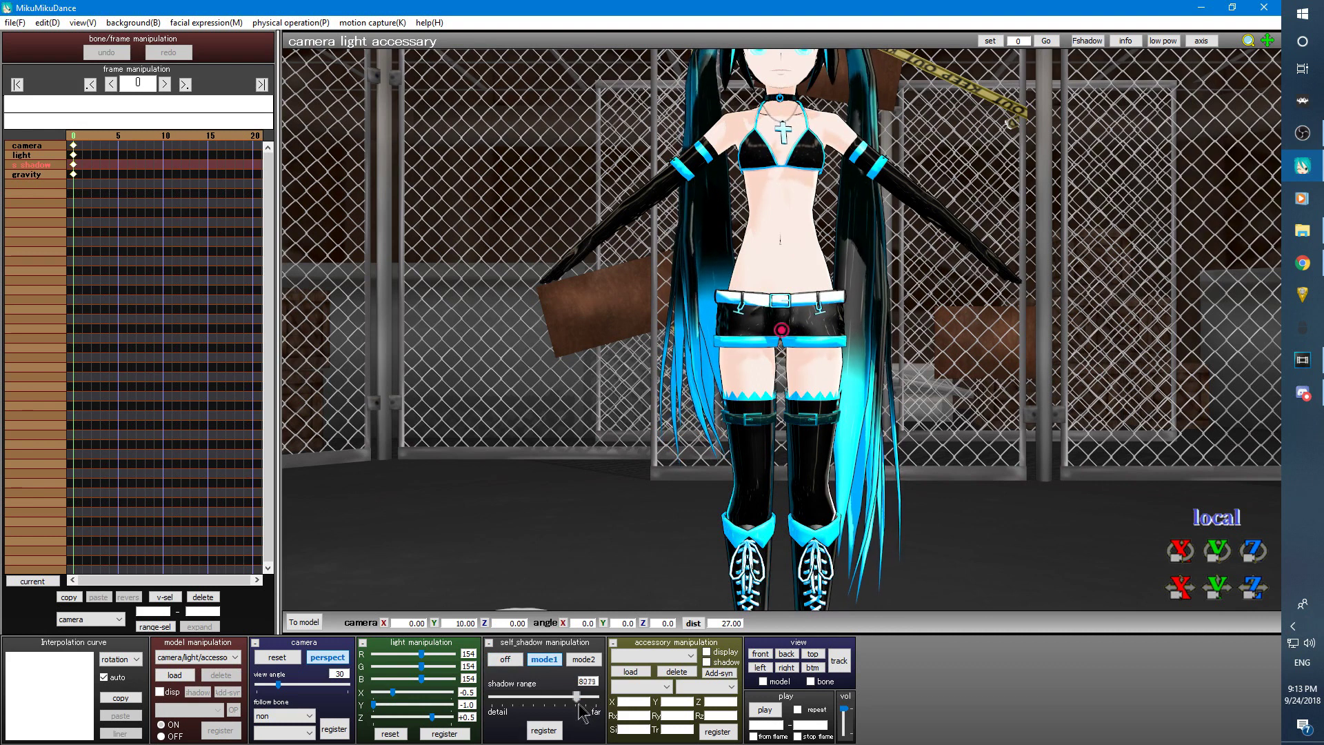
mouse_move(582, 712)
left_mouse_down()
mouse_move(487, 714)
mouse_move(593, 712)
left_mouse_up()
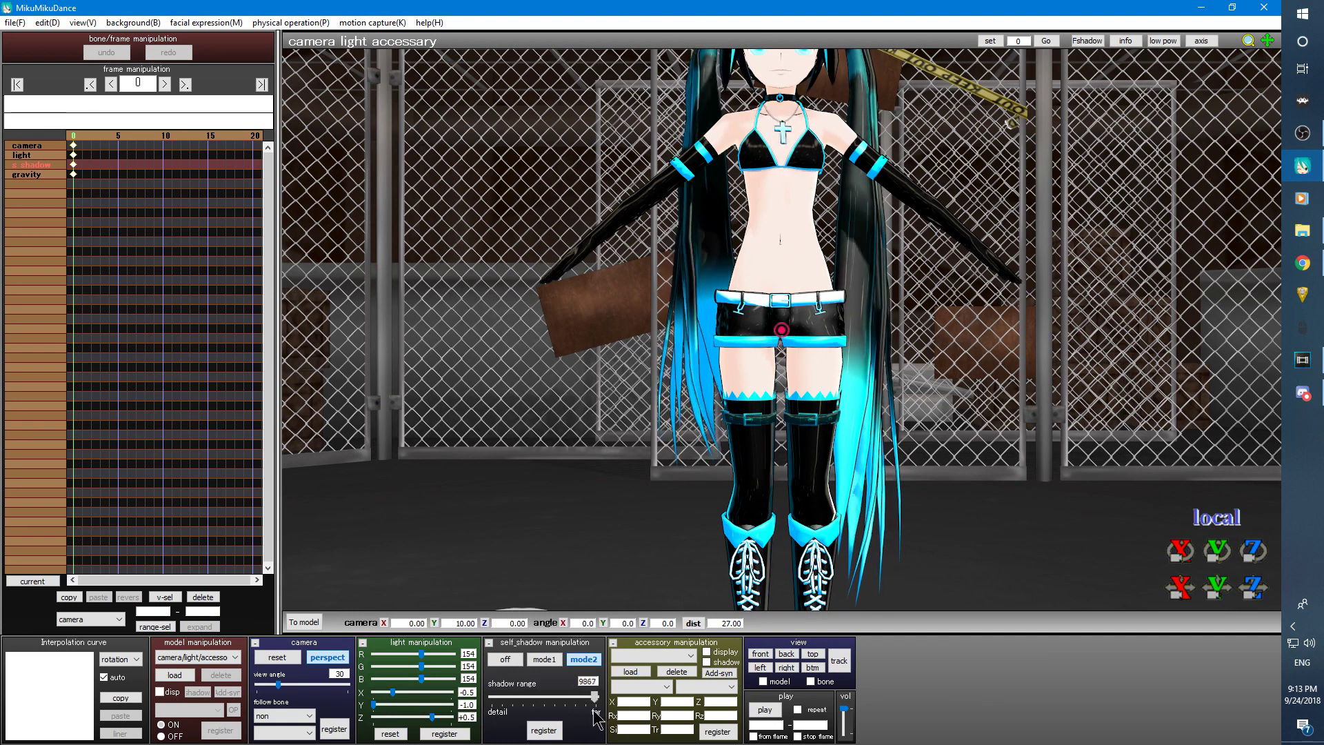
left_click_drag(594, 709, 598, 711)
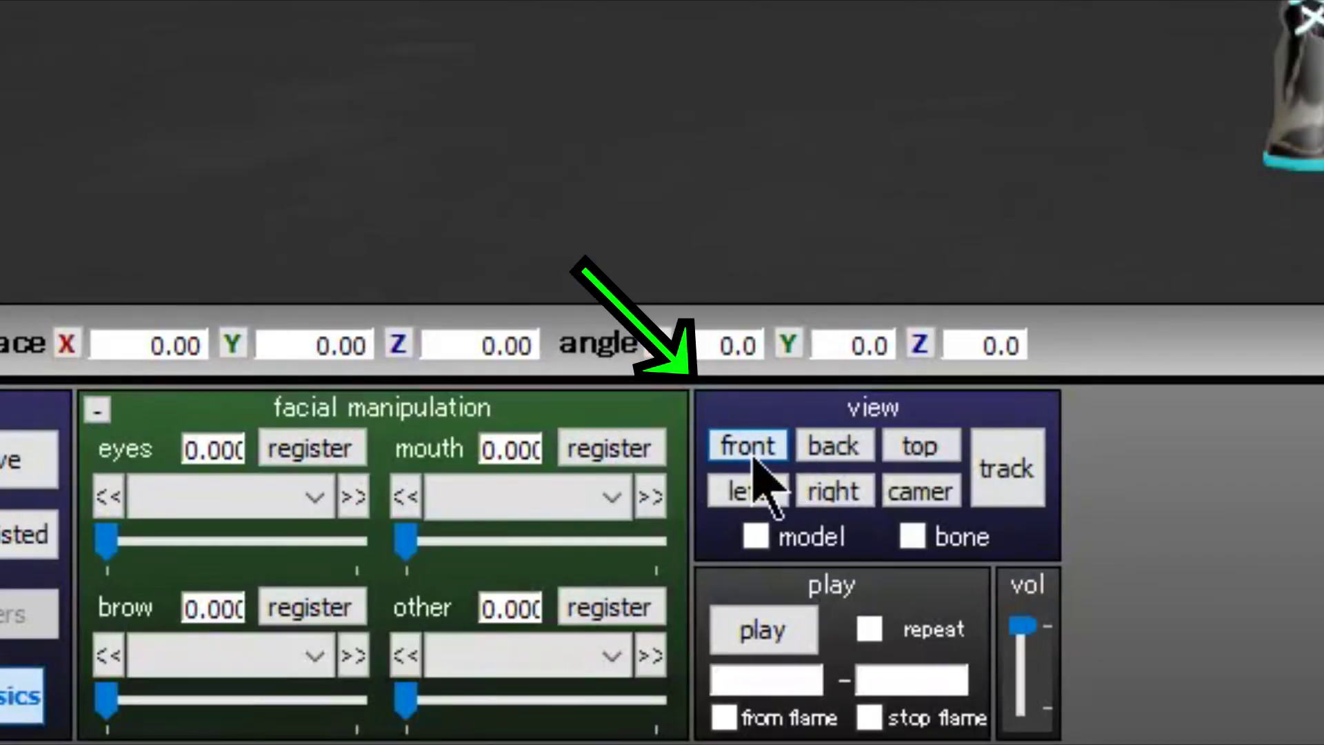
Cycle through the back, top and left preset views twice, ending on the right-side view.
left_click(853, 449)
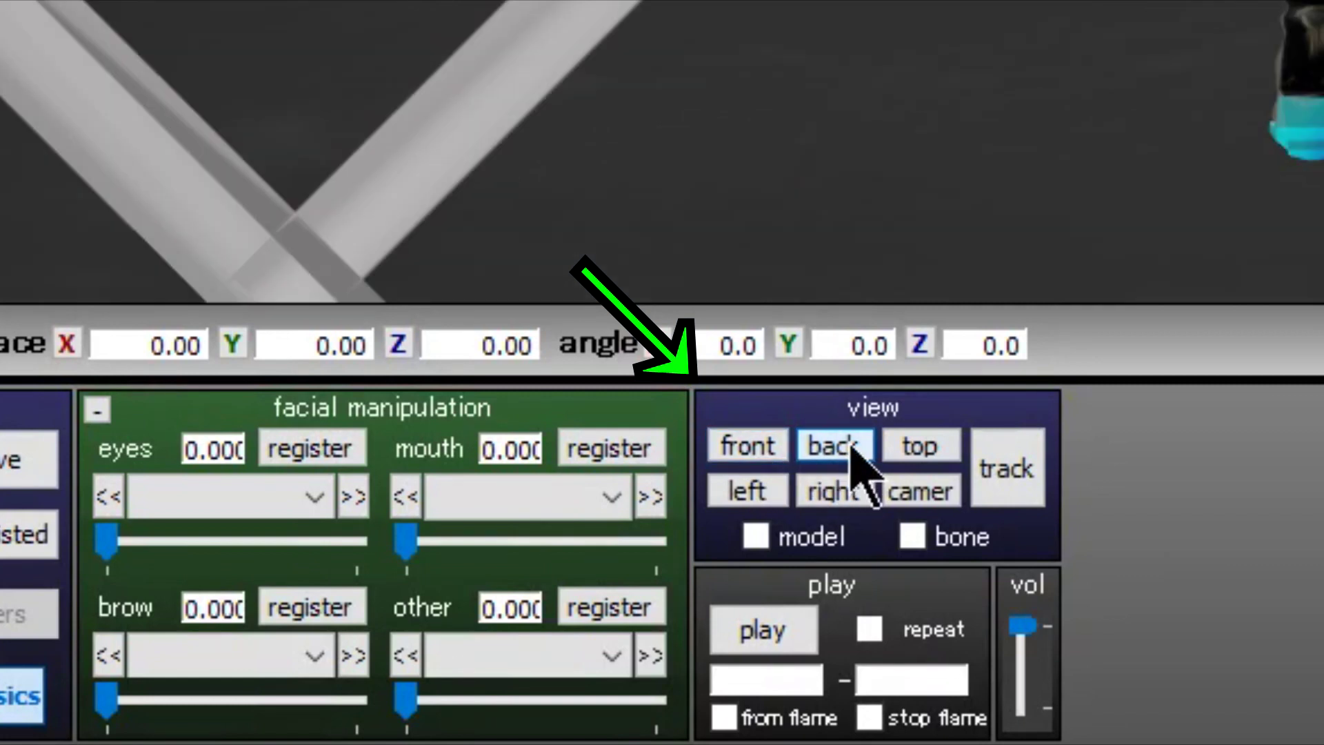
left_click(939, 448)
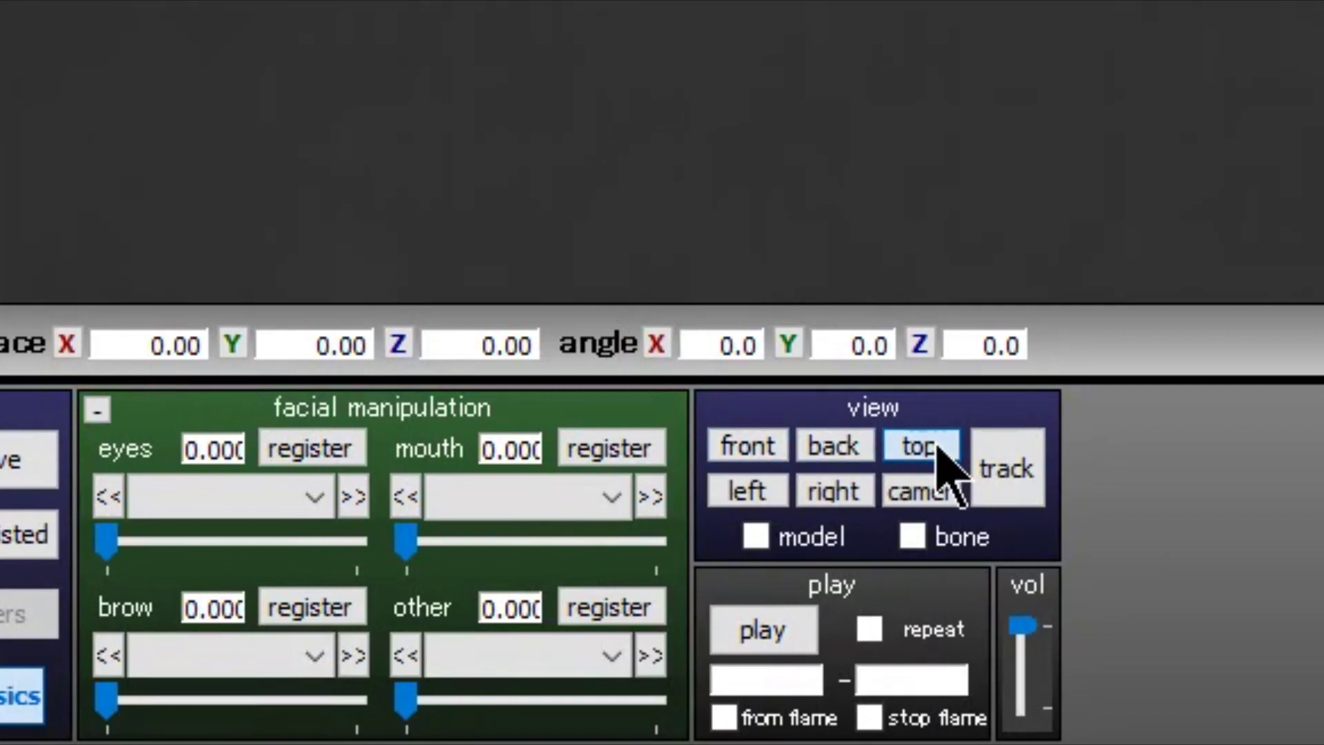
left_click(747, 501)
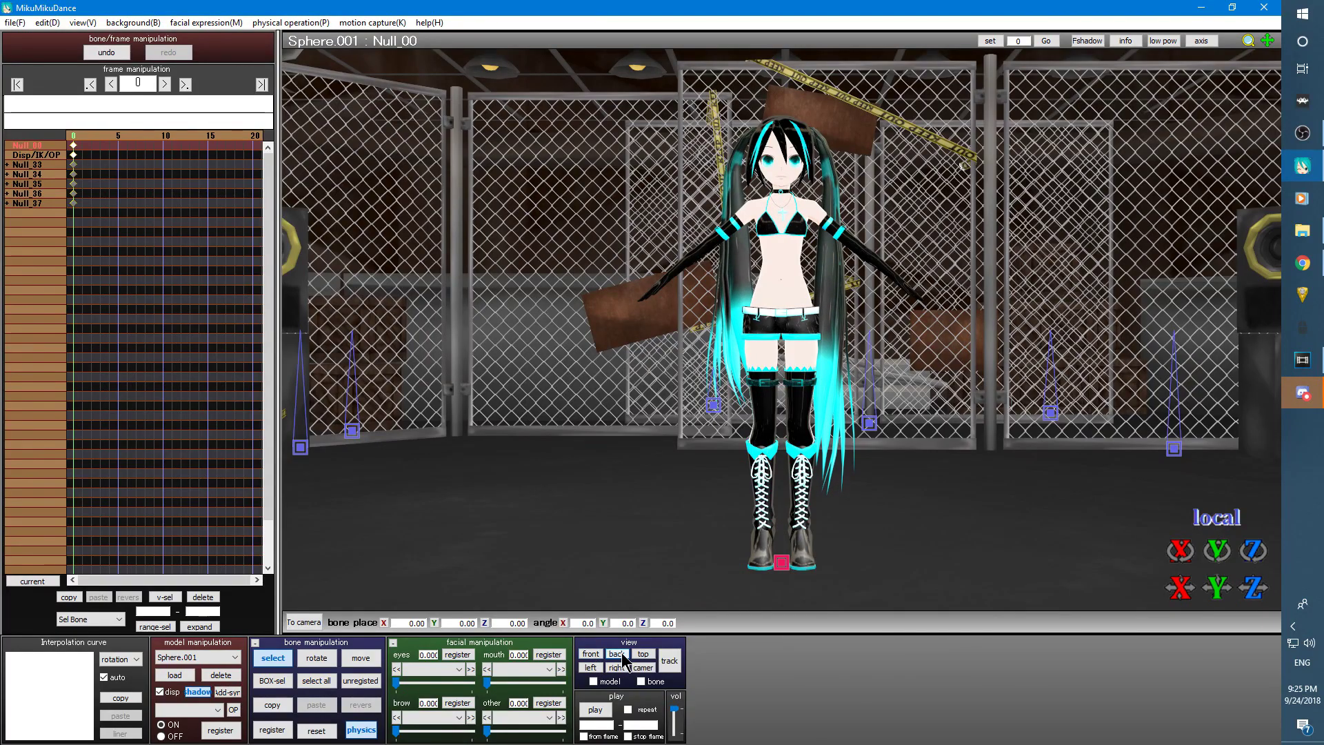
left_click(620, 657)
left_click(645, 656)
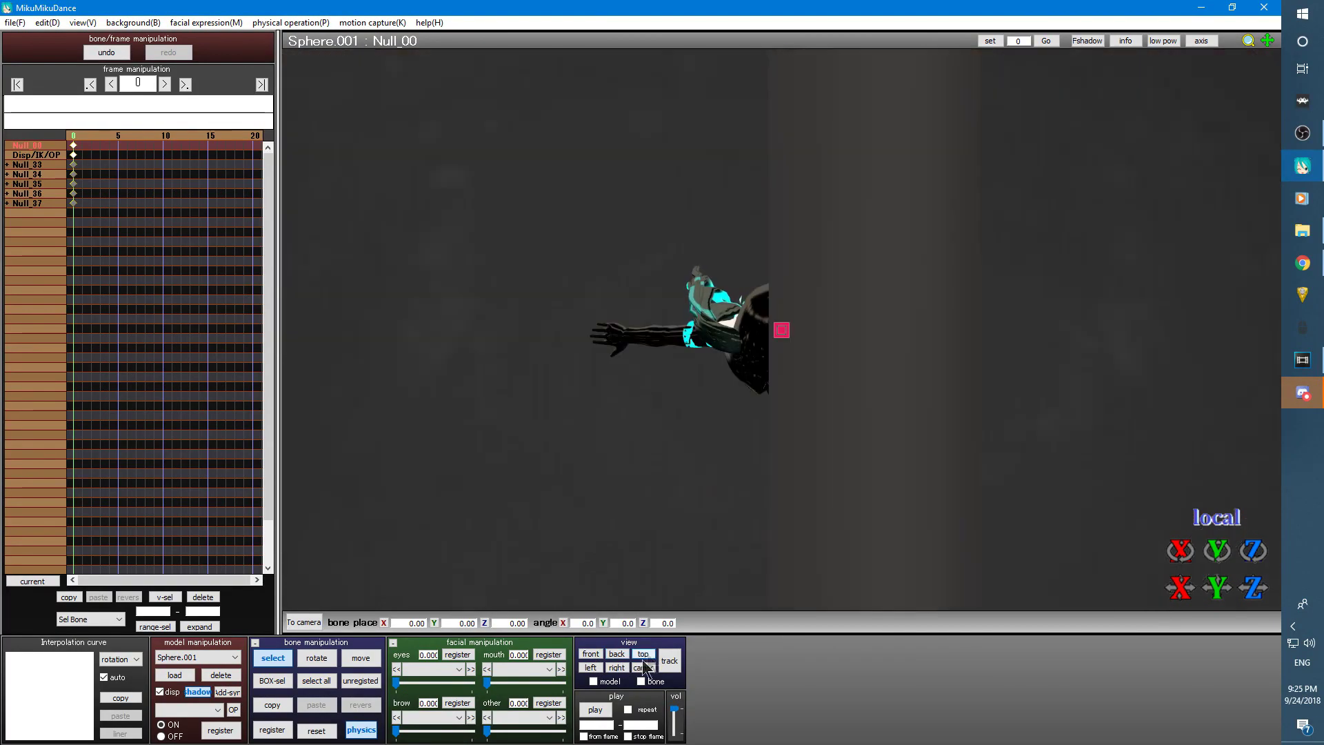
left_click(591, 668)
left_click(609, 668)
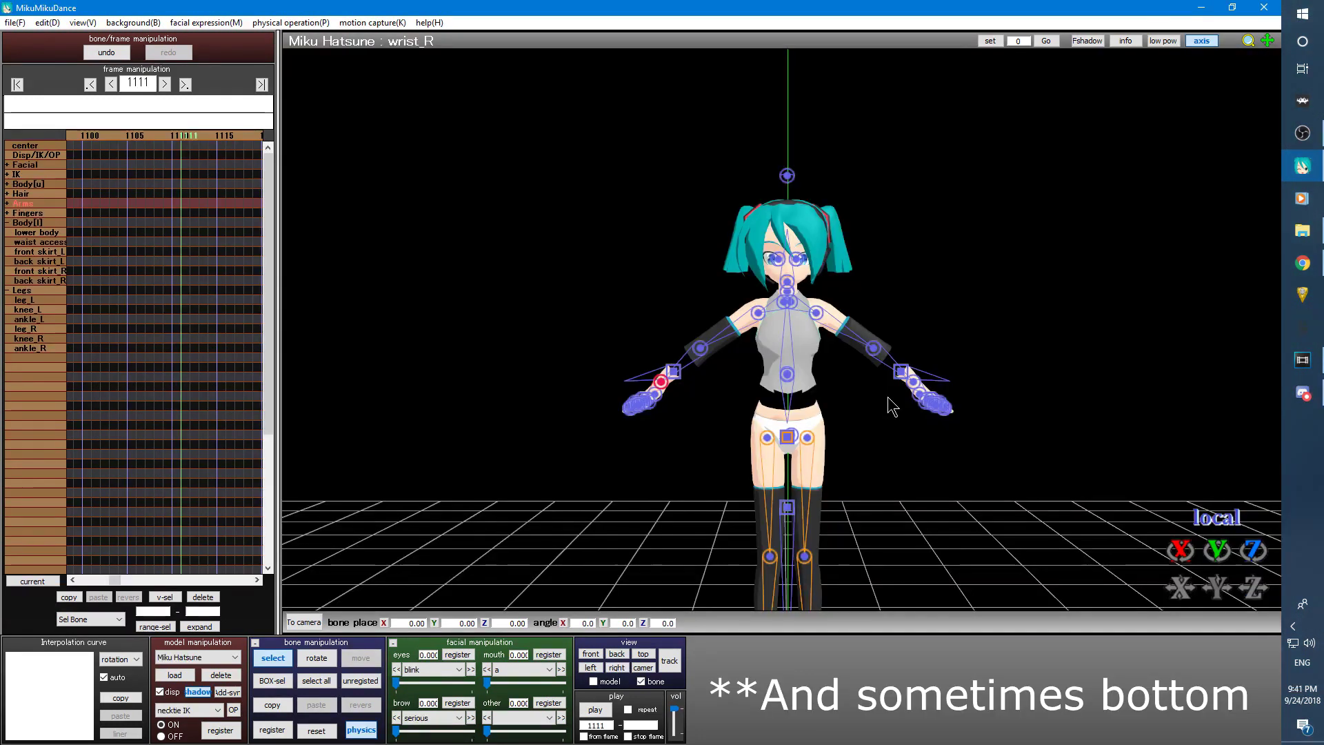
Restore the undone dance keyframes, play the animation, then stop it.
key("ctrl+z")
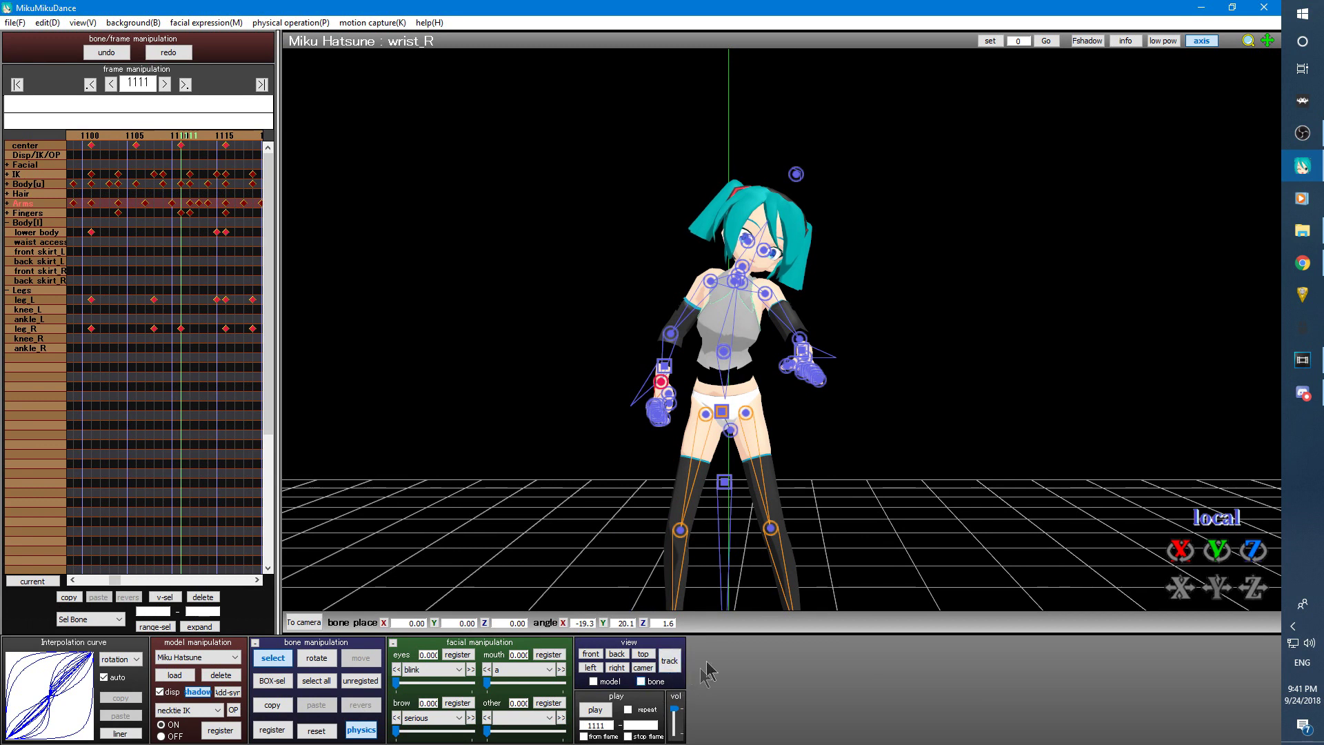
key("p")
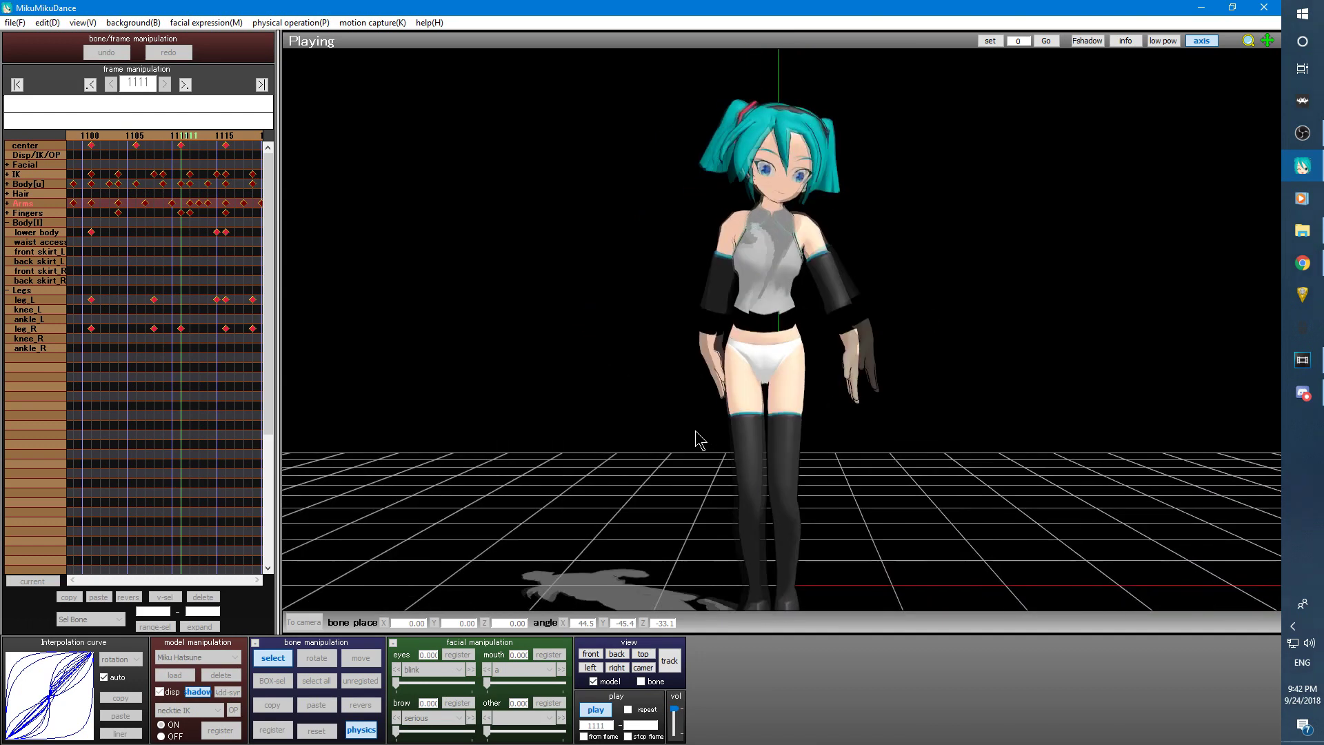
left_click(818, 304)
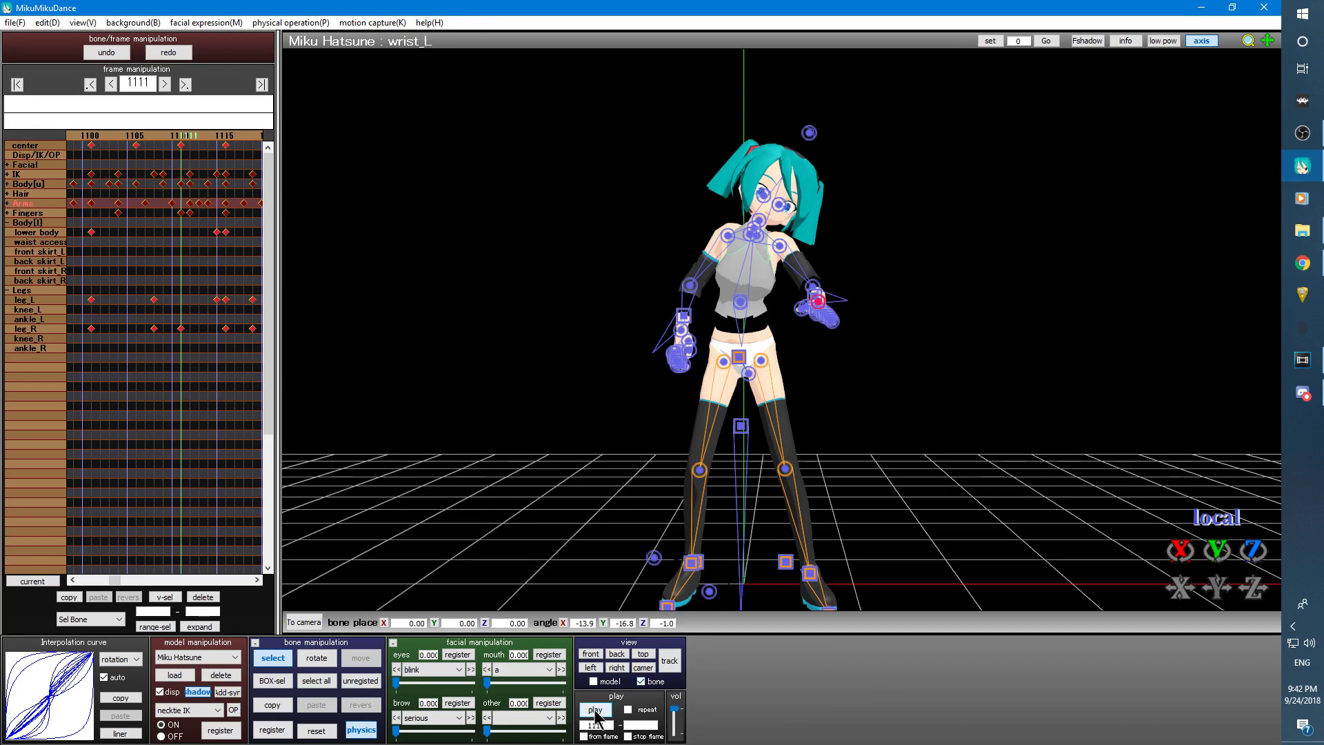
Replay the dance, stop it, select the ankle_R bone, and play it again.
left_click(594, 713)
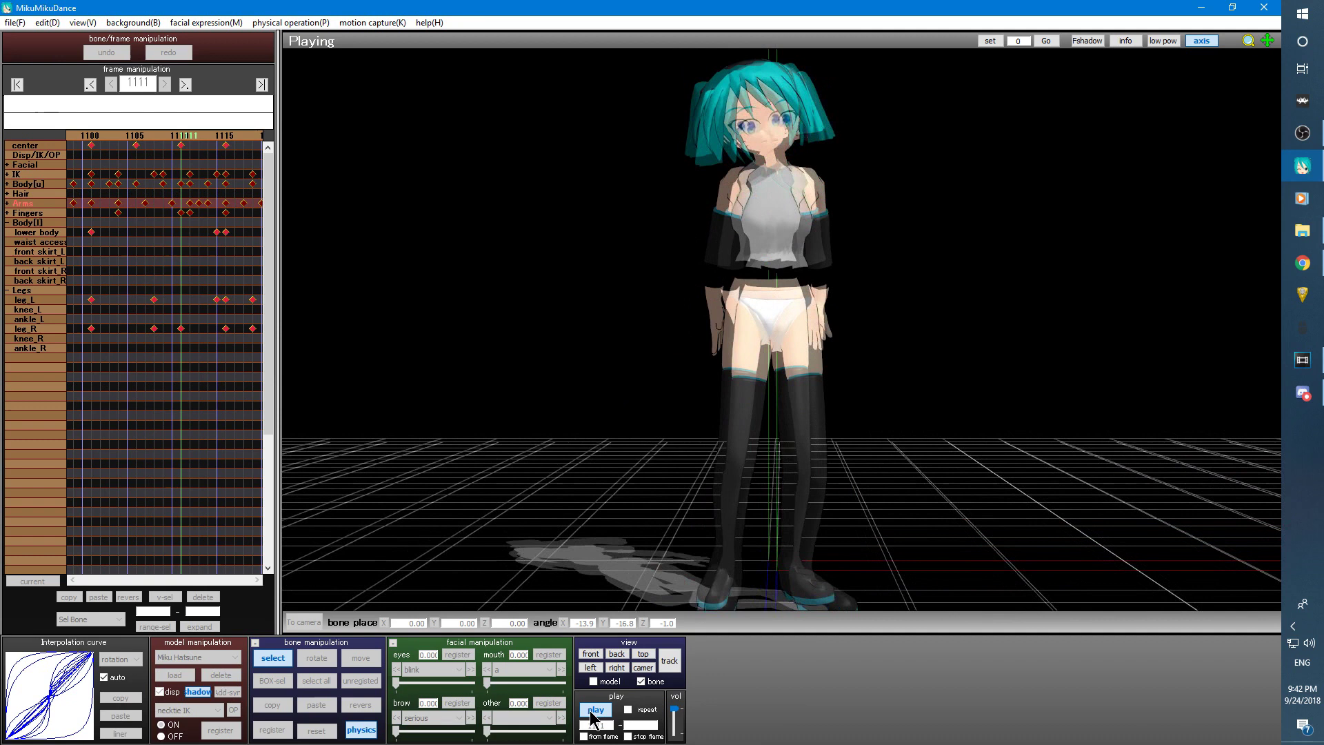
left_click(595, 711)
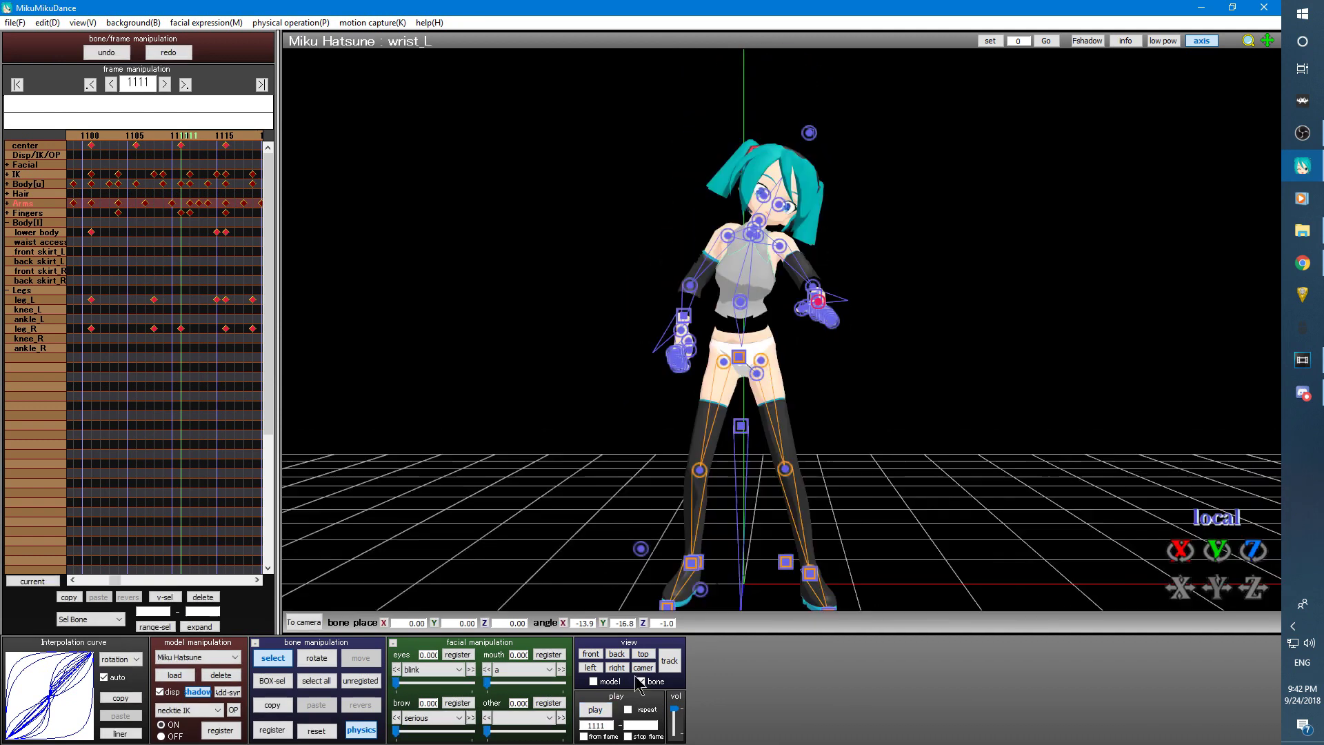
left_click(691, 566)
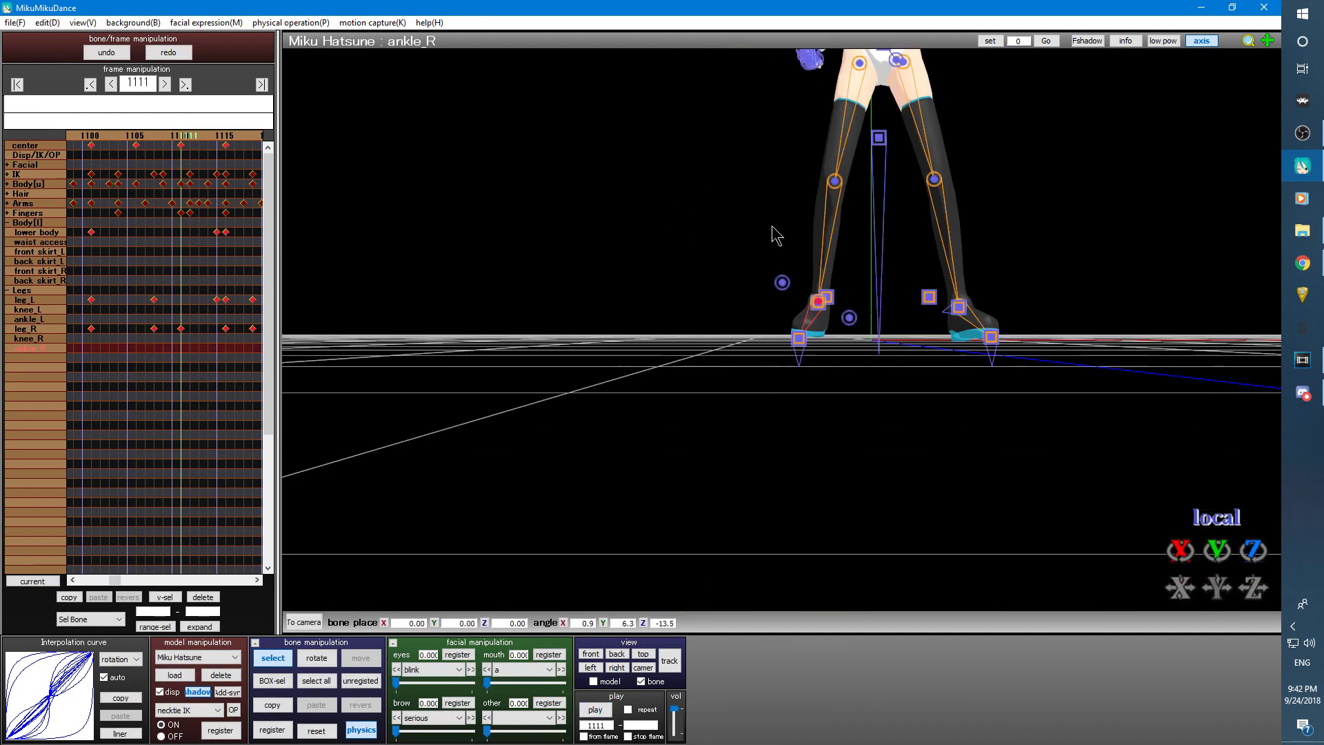
left_click(611, 713)
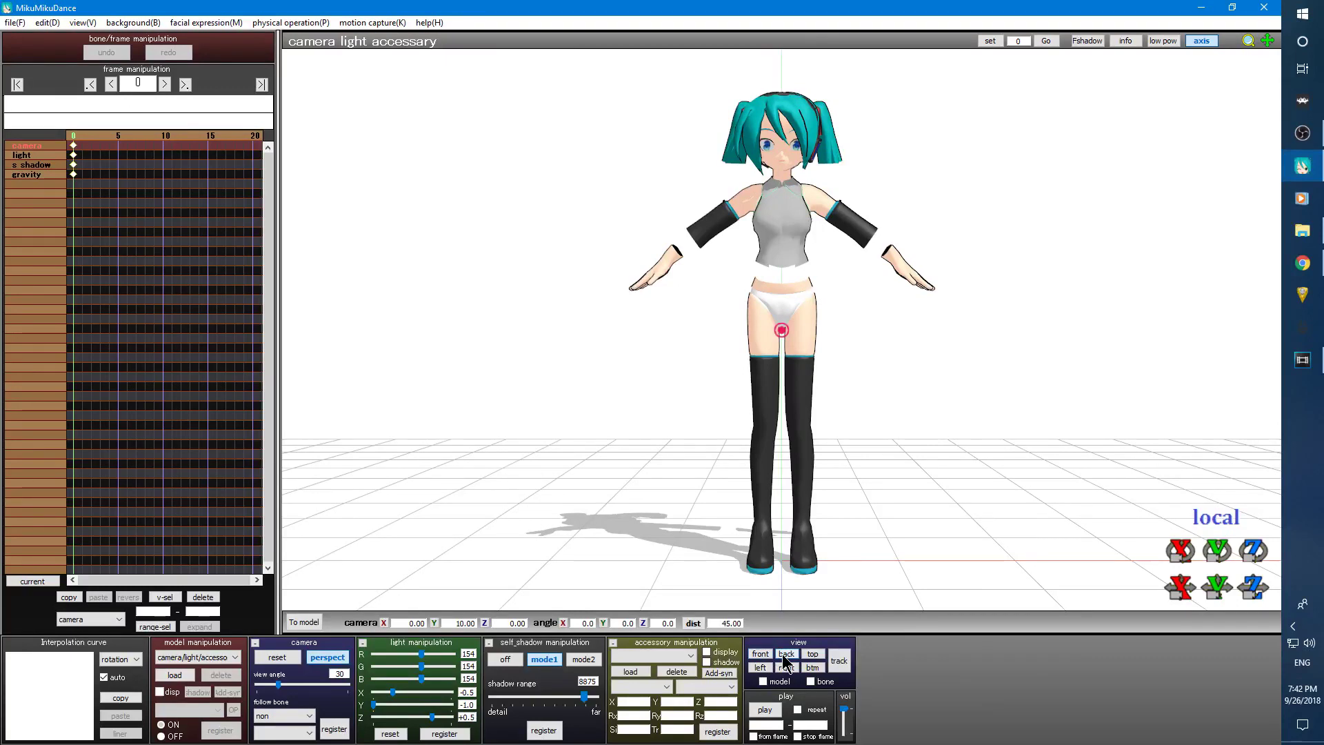
Cycle through back, top, bottom, right, left and front views, then pan the front view.
left_click(787, 653)
left_click(814, 655)
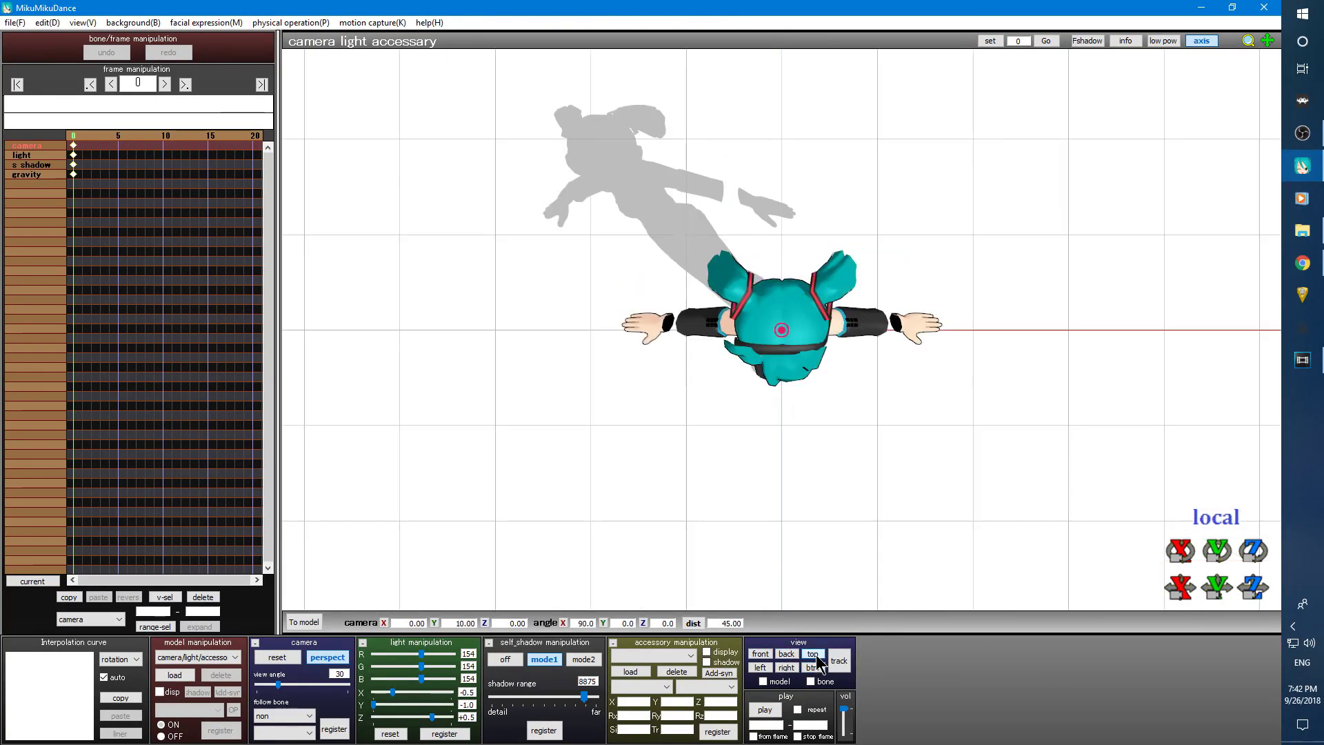
left_click(812, 669)
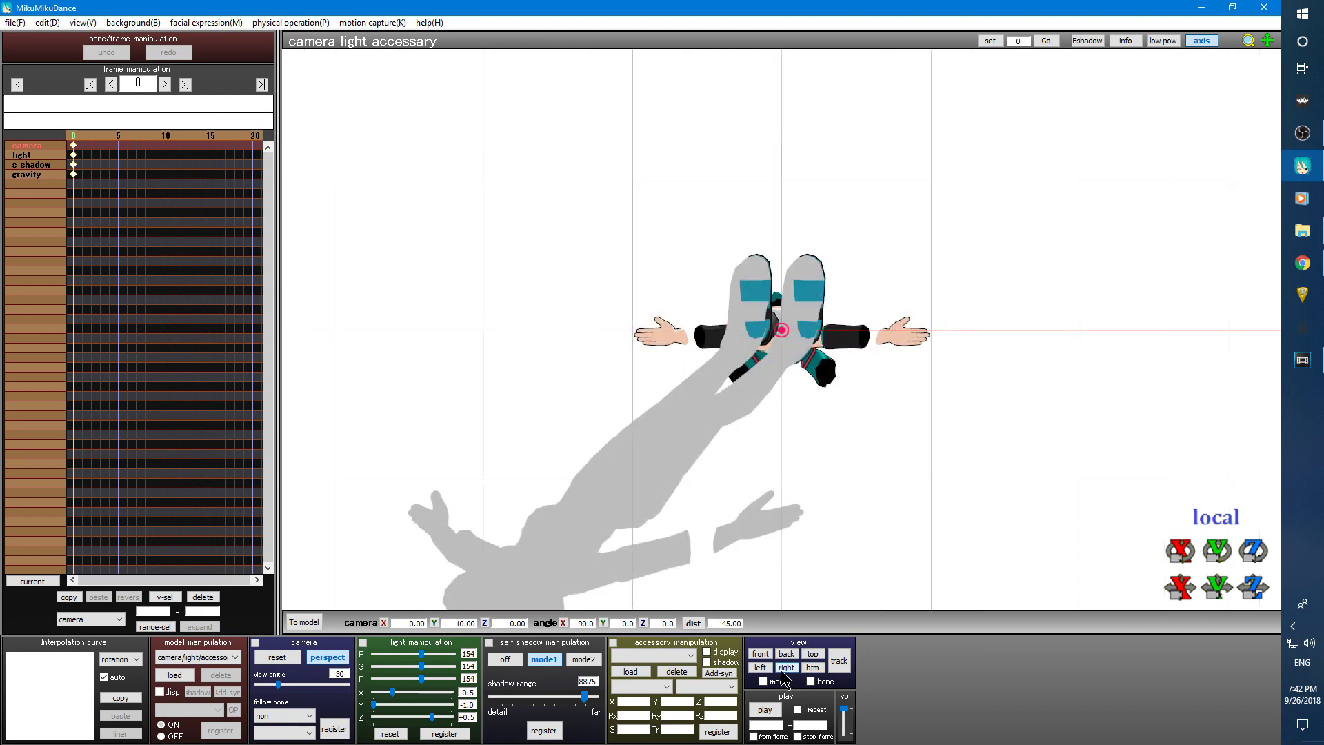
left_click(786, 667)
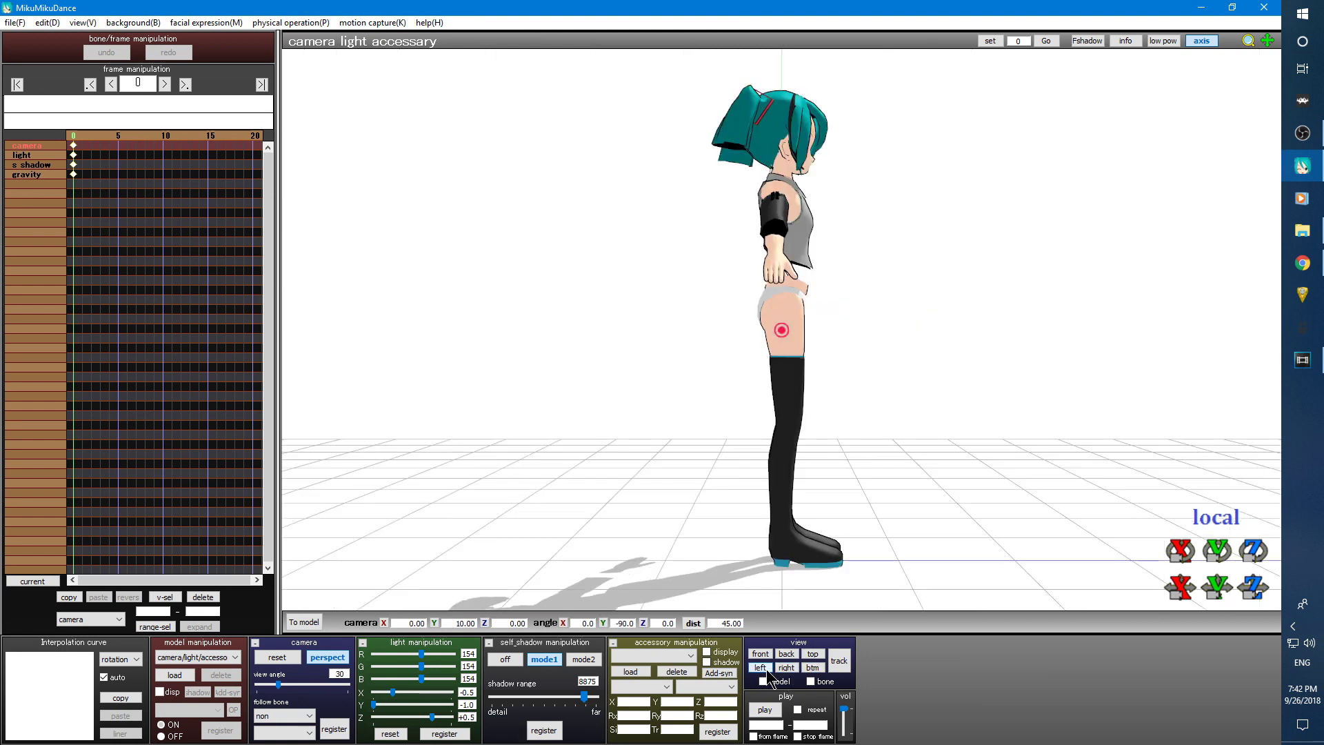
left_click(760, 668)
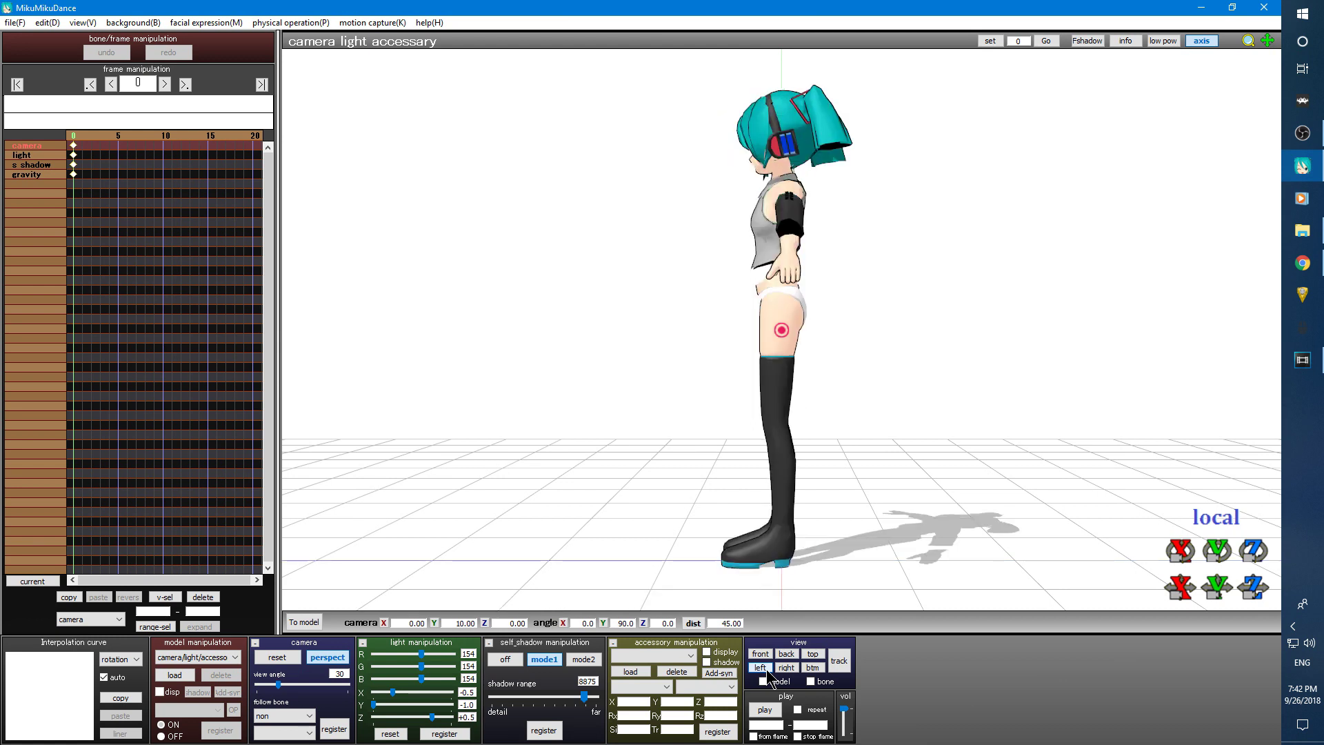
left_click(761, 655)
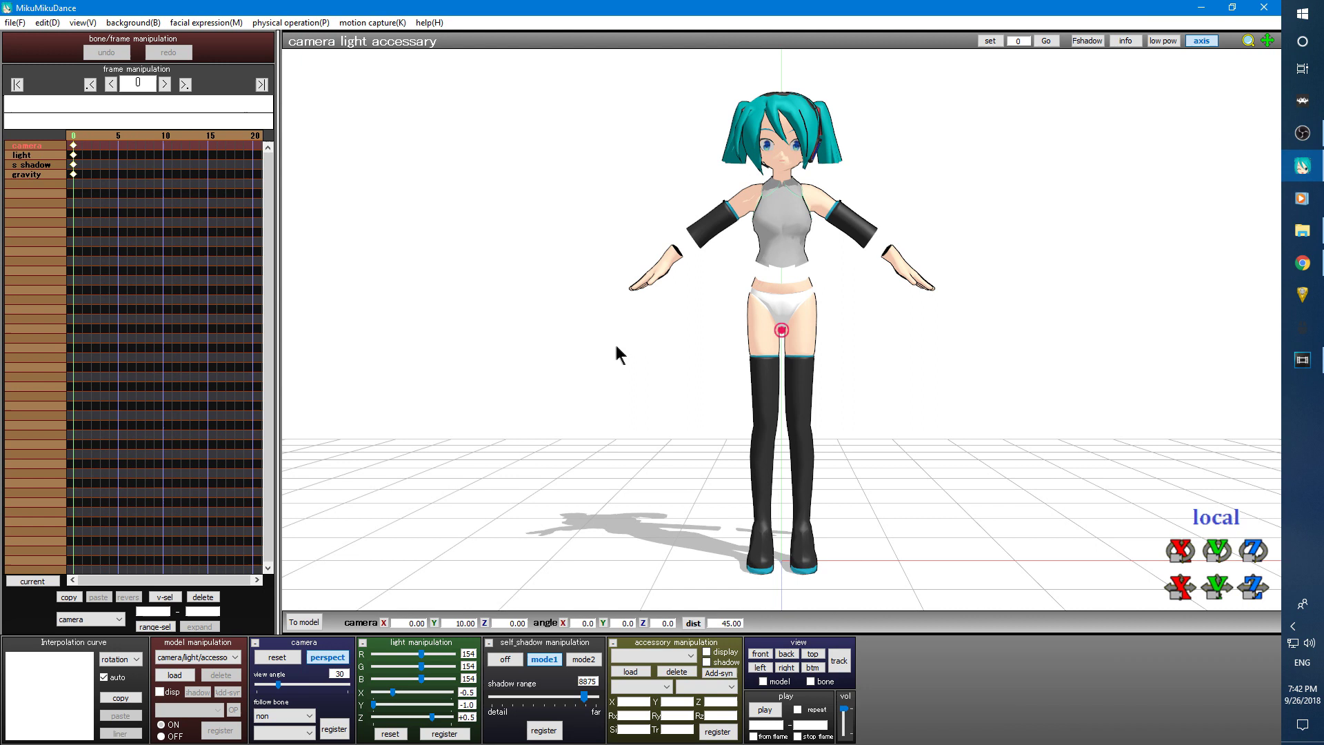
right_click_drag(871, 310, 733, 299)
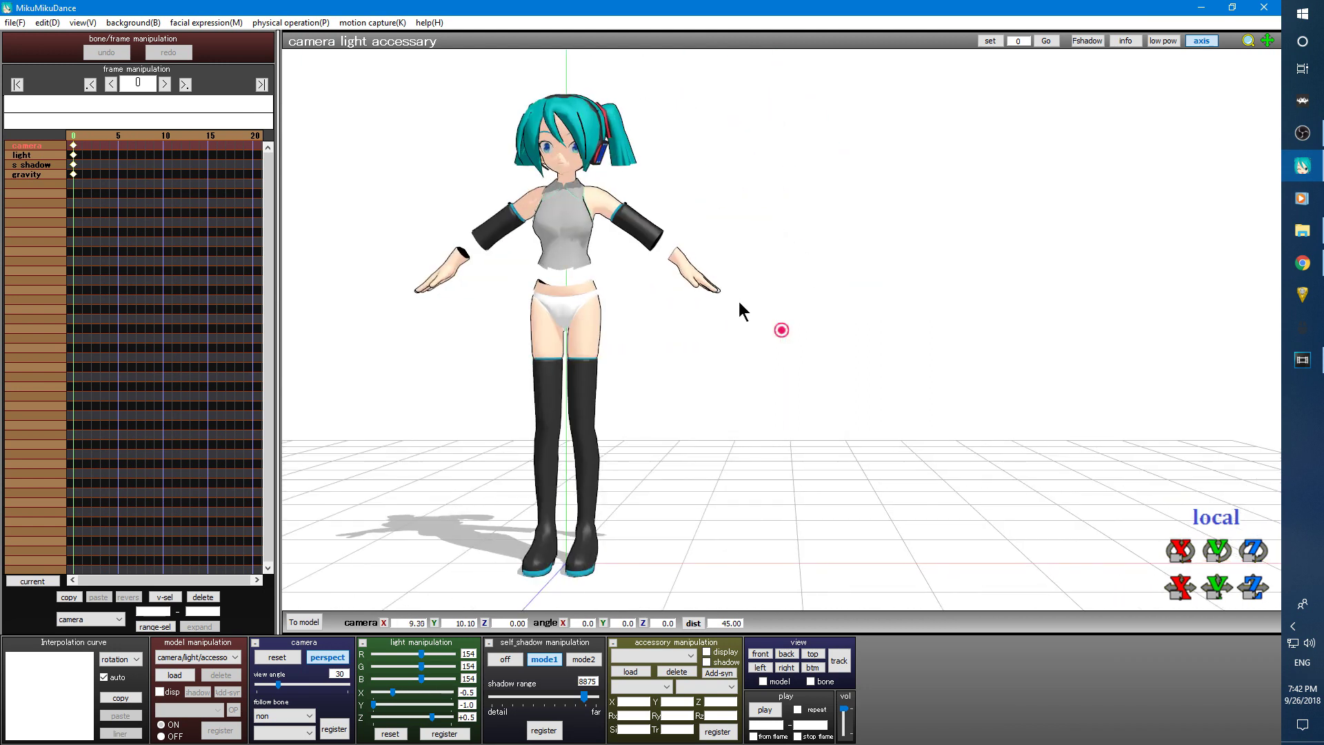
middle_click_drag(733, 299, 733, 312)
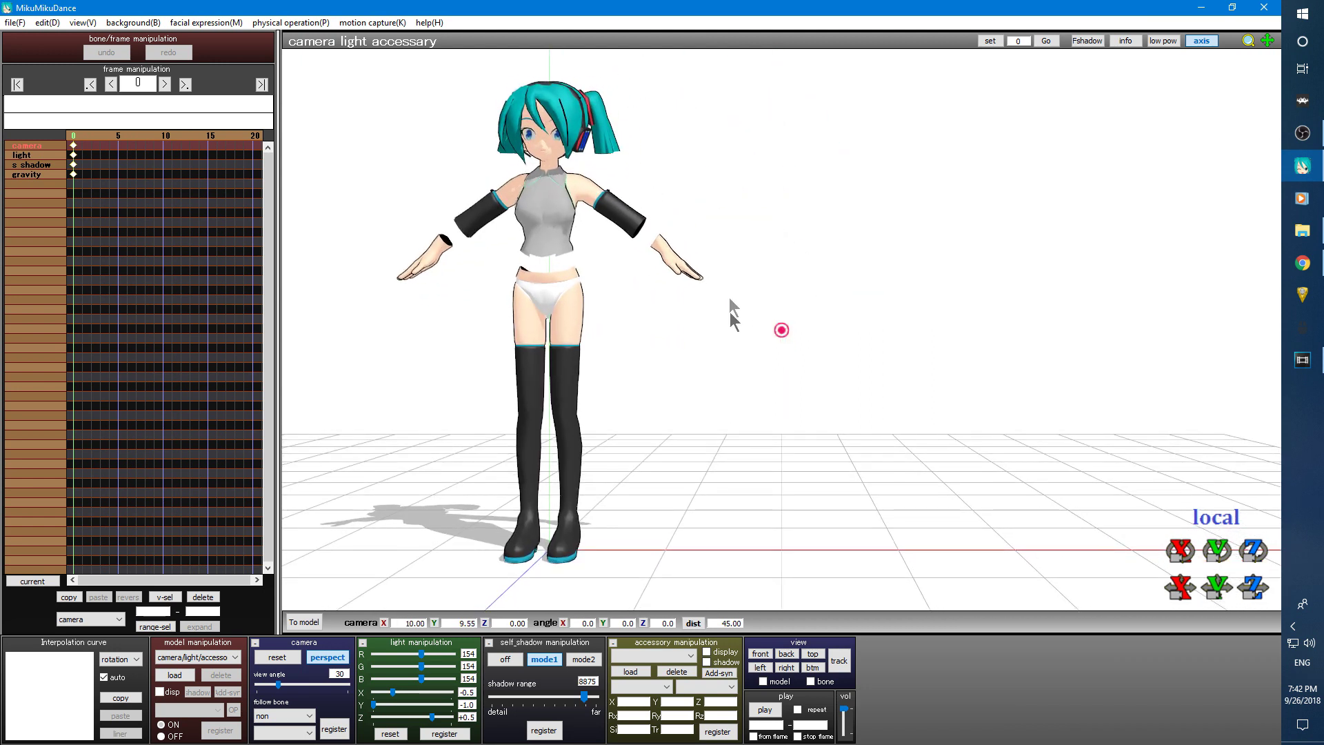
Repeat the back, top, side and bottom views, ending on a top view panned off the model.
left_click(786, 654)
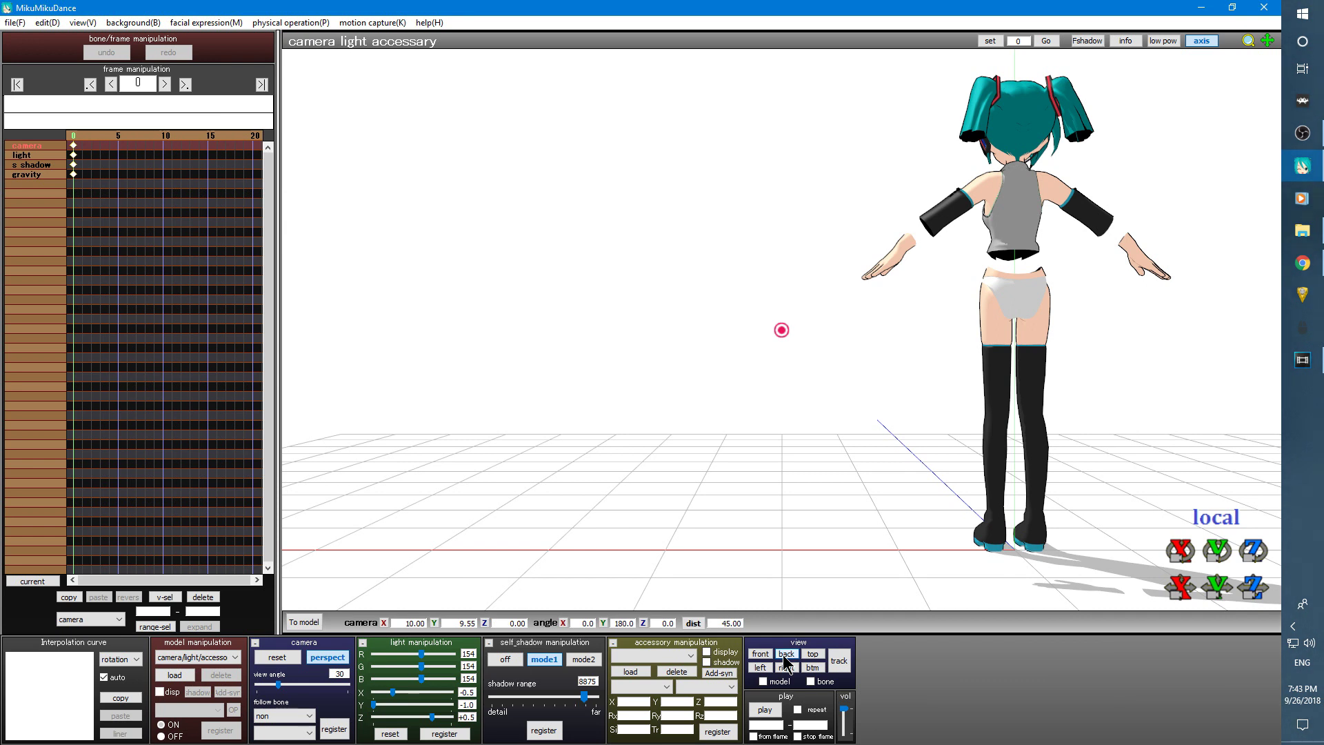
left_click(813, 654)
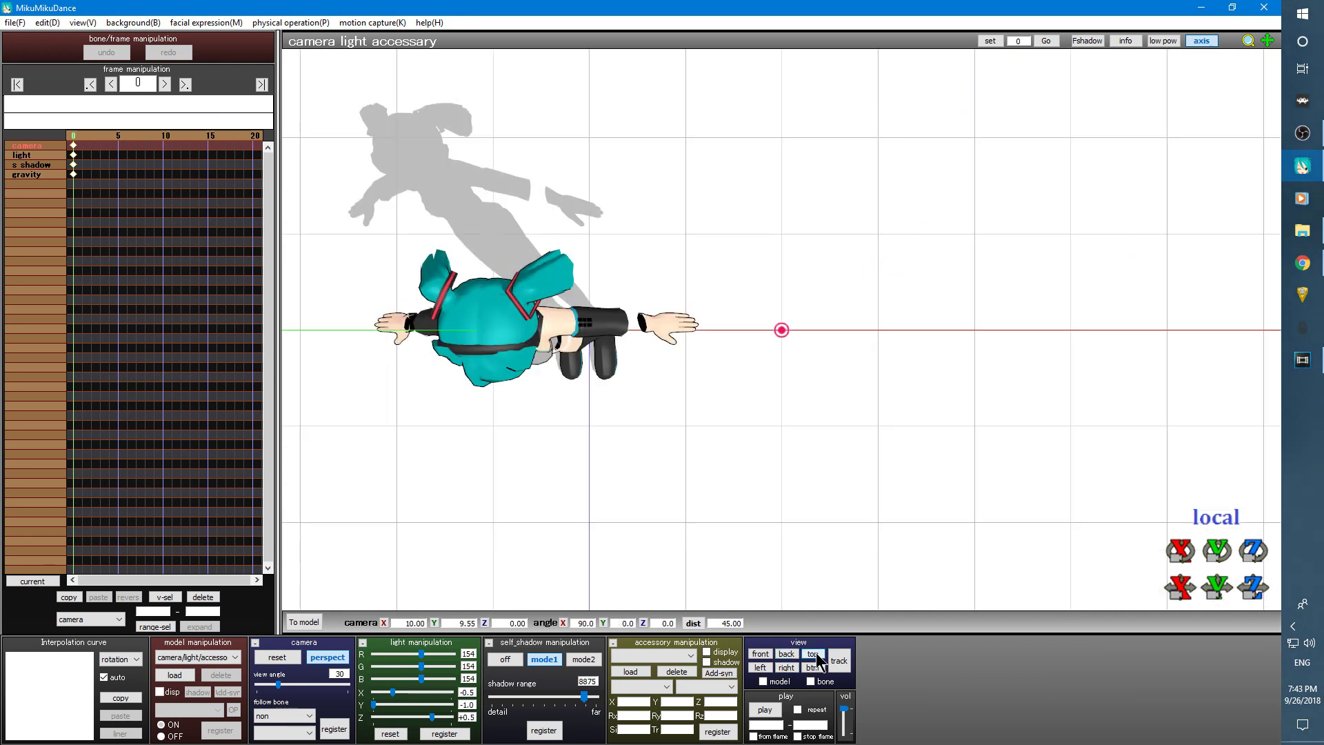
left_click(759, 667)
left_click(788, 669)
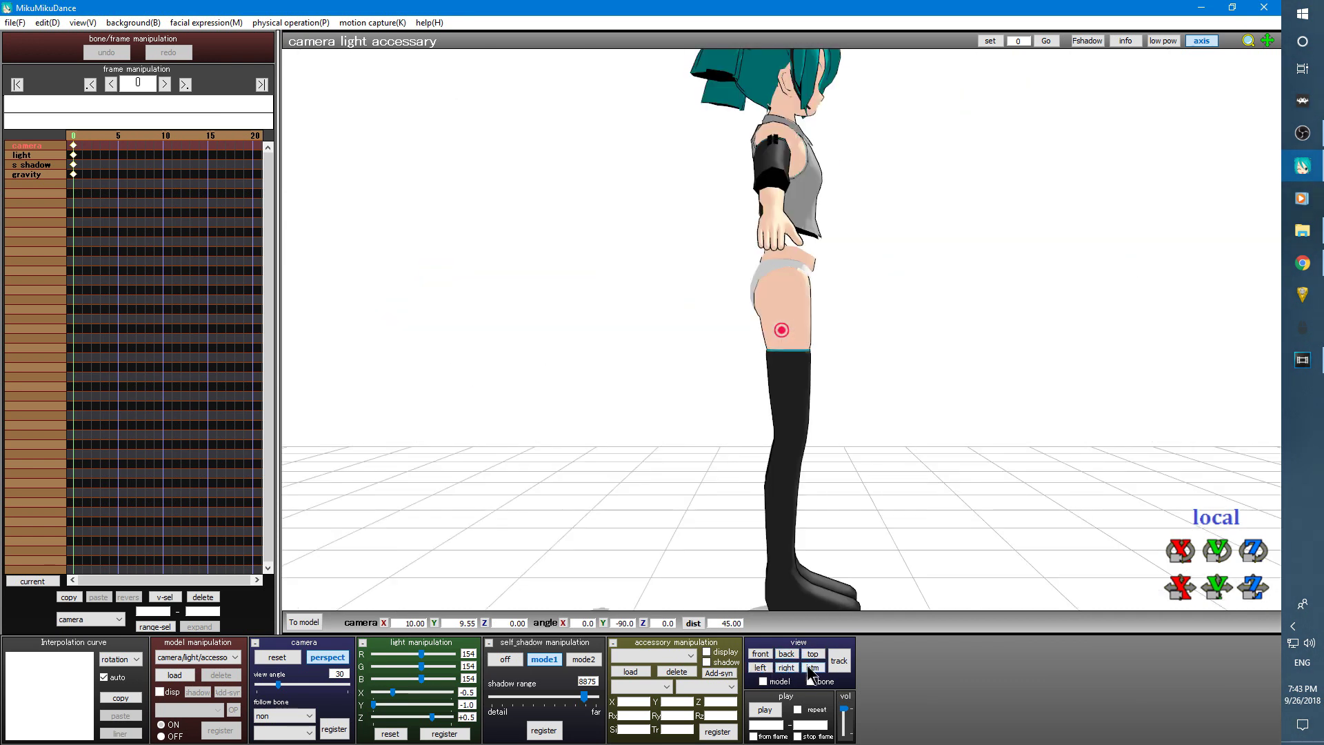
left_click(812, 668)
mouse_move(661, 307)
middle_mouse_down()
mouse_move(917, 414)
mouse_move(1007, 376)
middle_mouse_up()
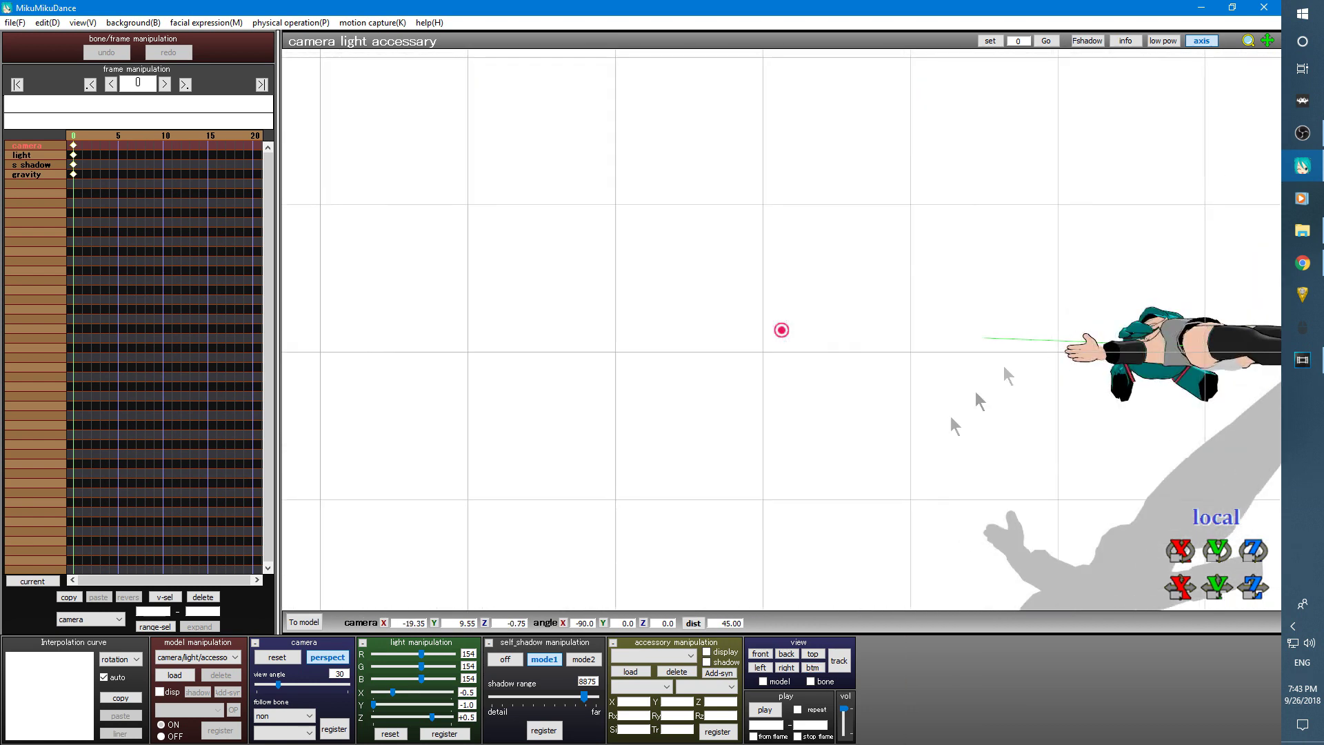
left_click(814, 654)
middle_click_drag(931, 517, 797, 20)
mouse_move(798, 20)
right_mouse_down()
mouse_move(804, 479)
mouse_move(817, 368)
mouse_move(857, 376)
right_mouse_up()
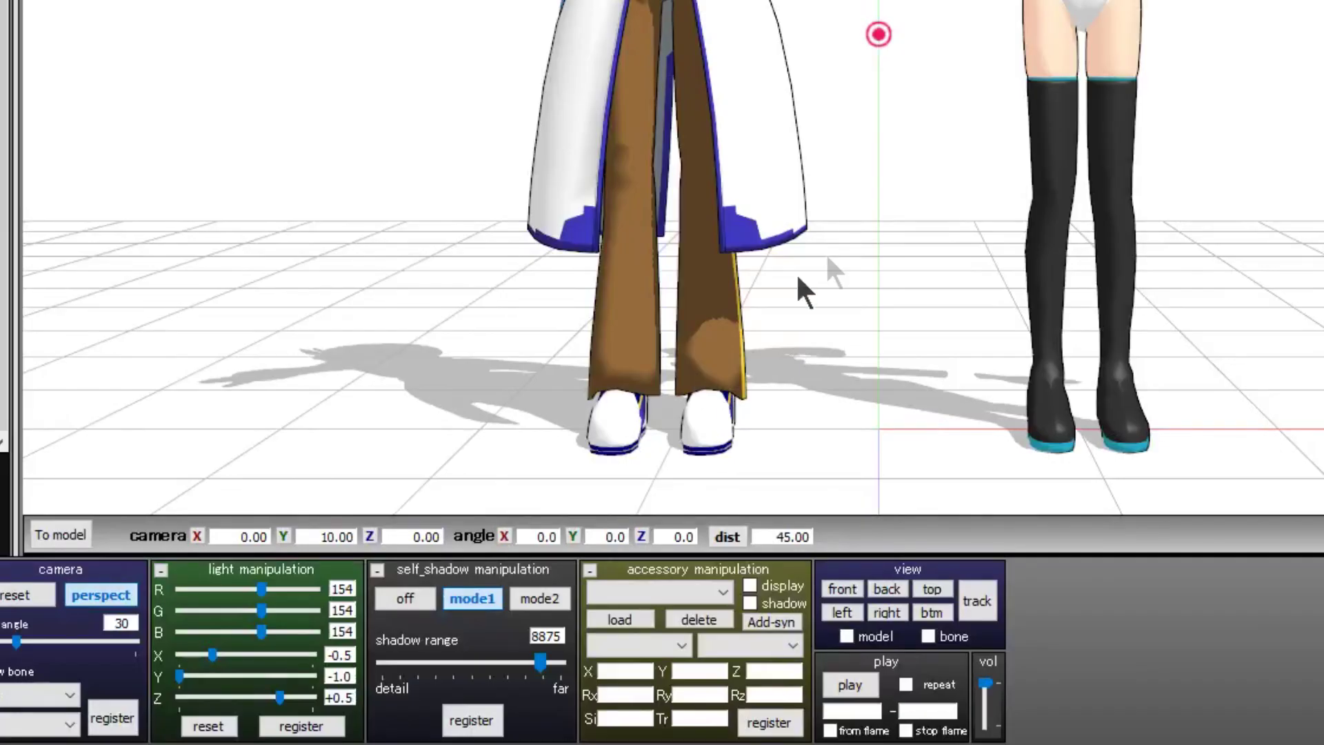
Orbit and pan the camera to view both models at an angle.
right_click_drag(1011, 52, 990, 102)
middle_click_drag(984, 108, 1135, 136)
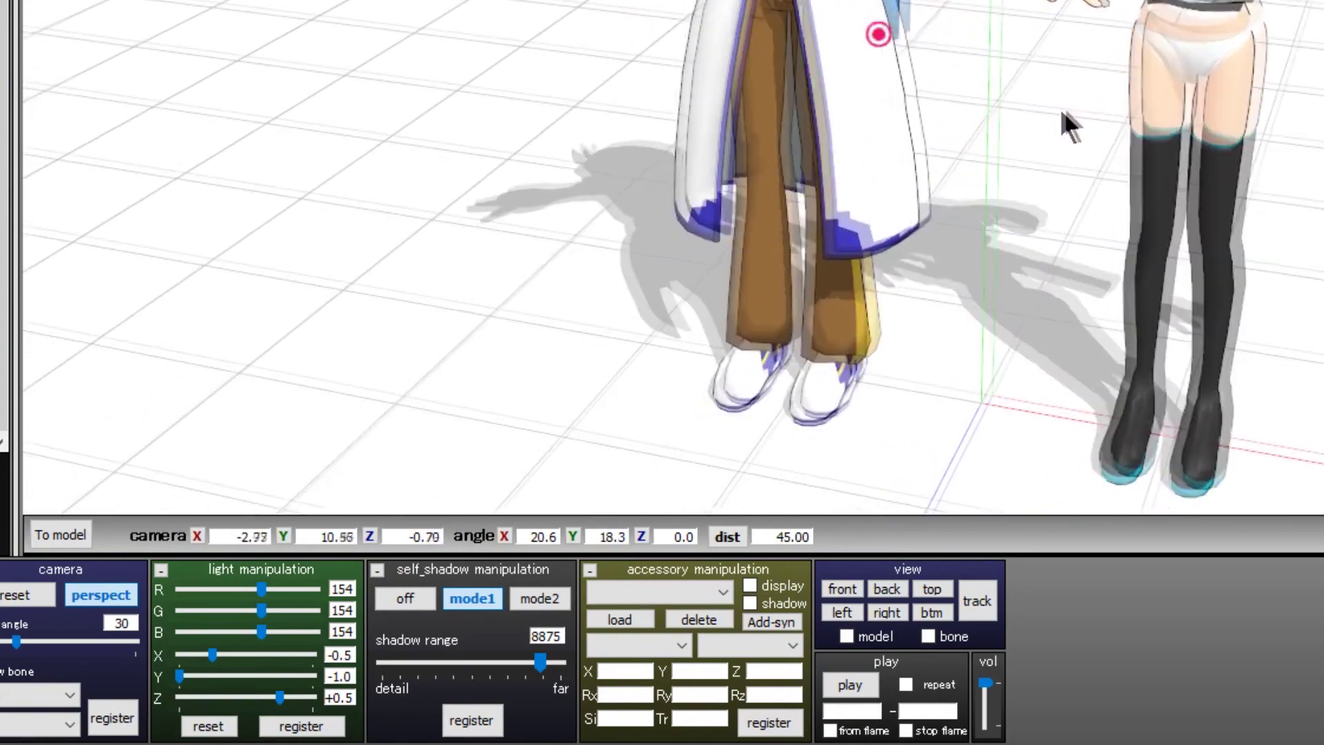
middle_click_drag(1065, 103, 913, 76)
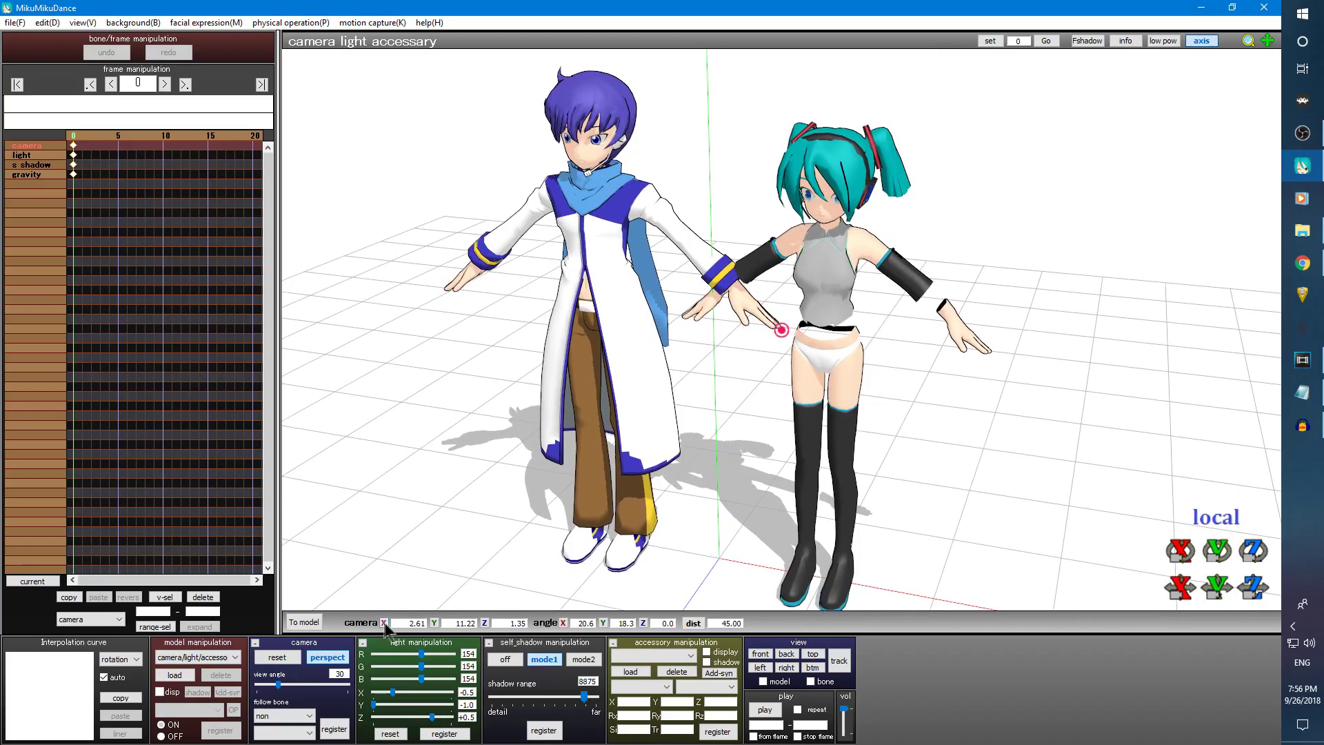
Reset camera X, Y, Z and angles X, Y to 0, then frame both characters fully.
left_click(198, 537)
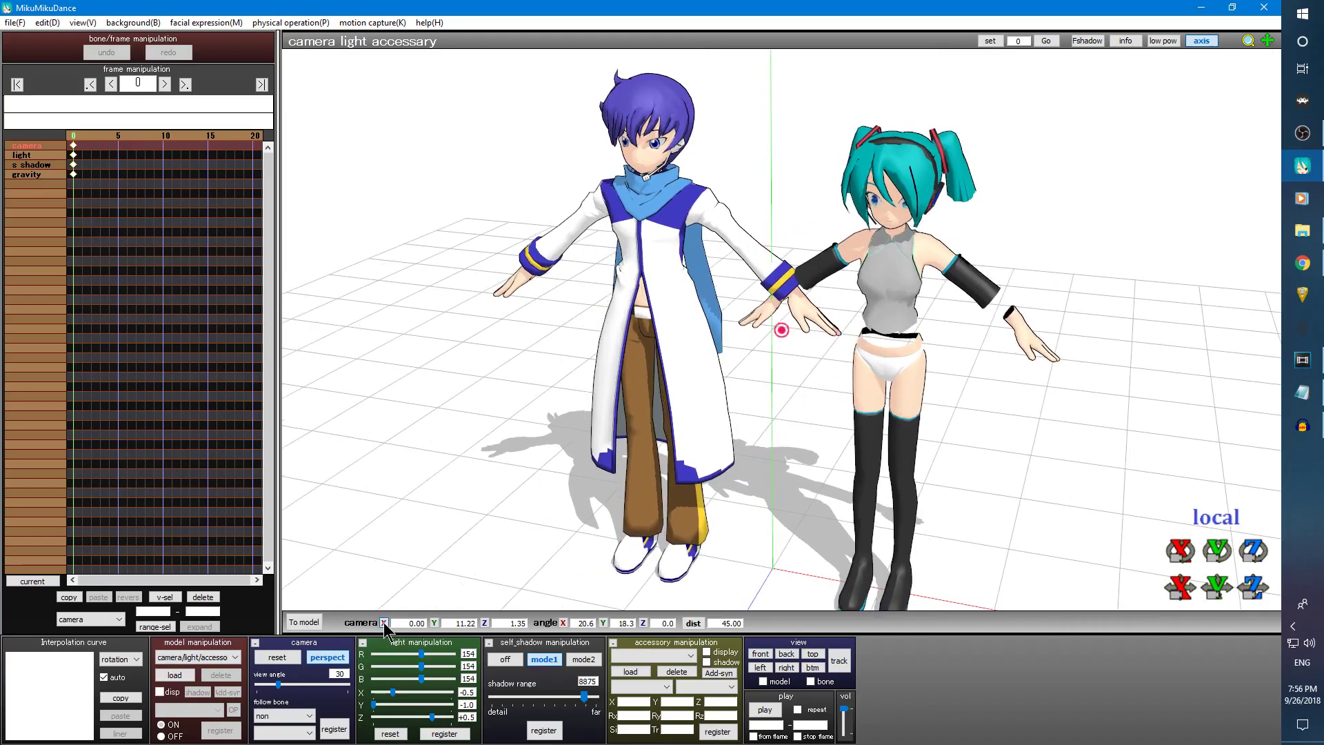
left_click(485, 623)
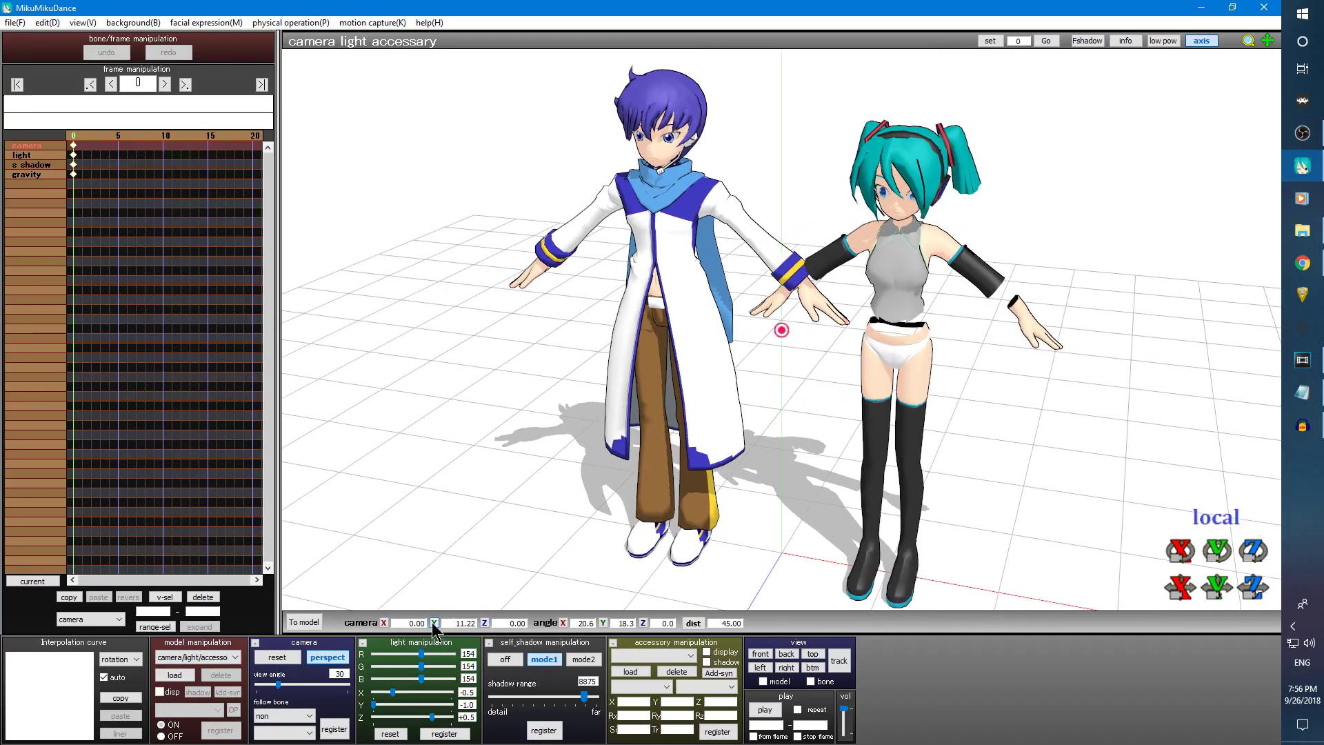
left_click(435, 623)
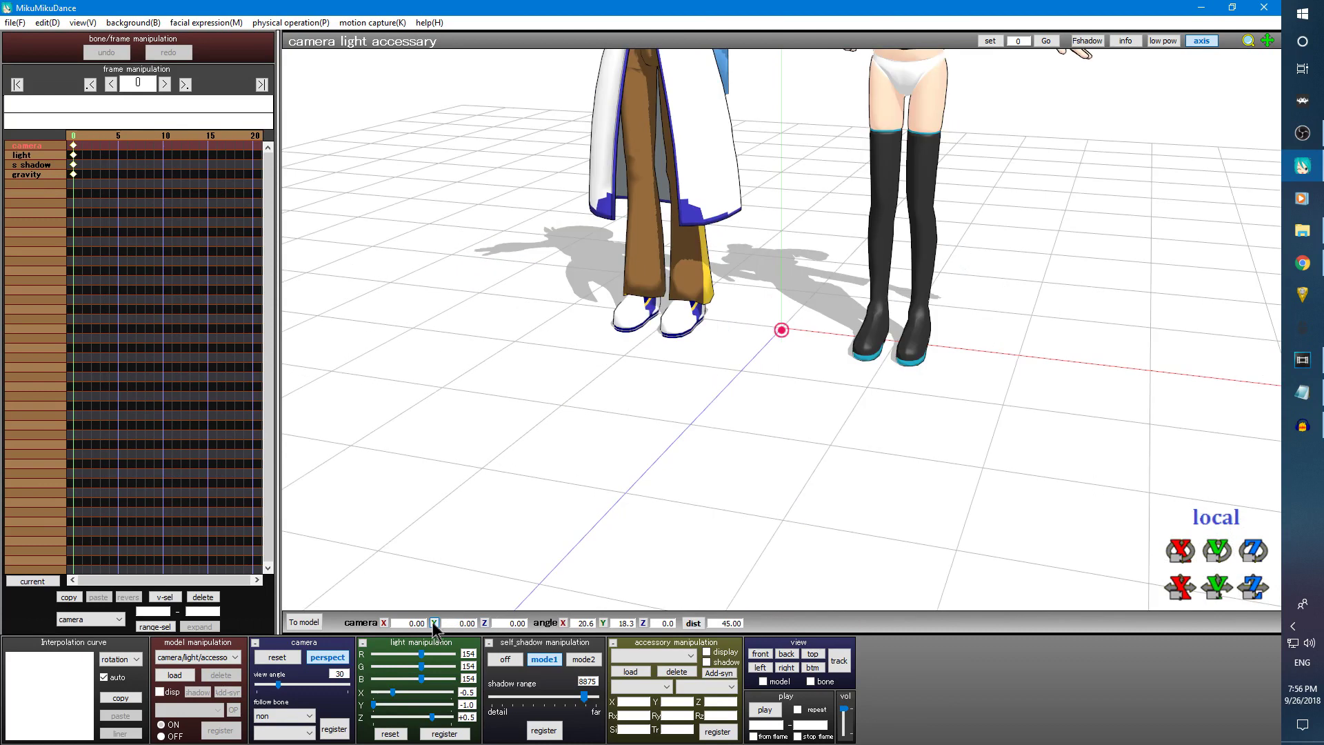
left_click(563, 624)
left_click(603, 623)
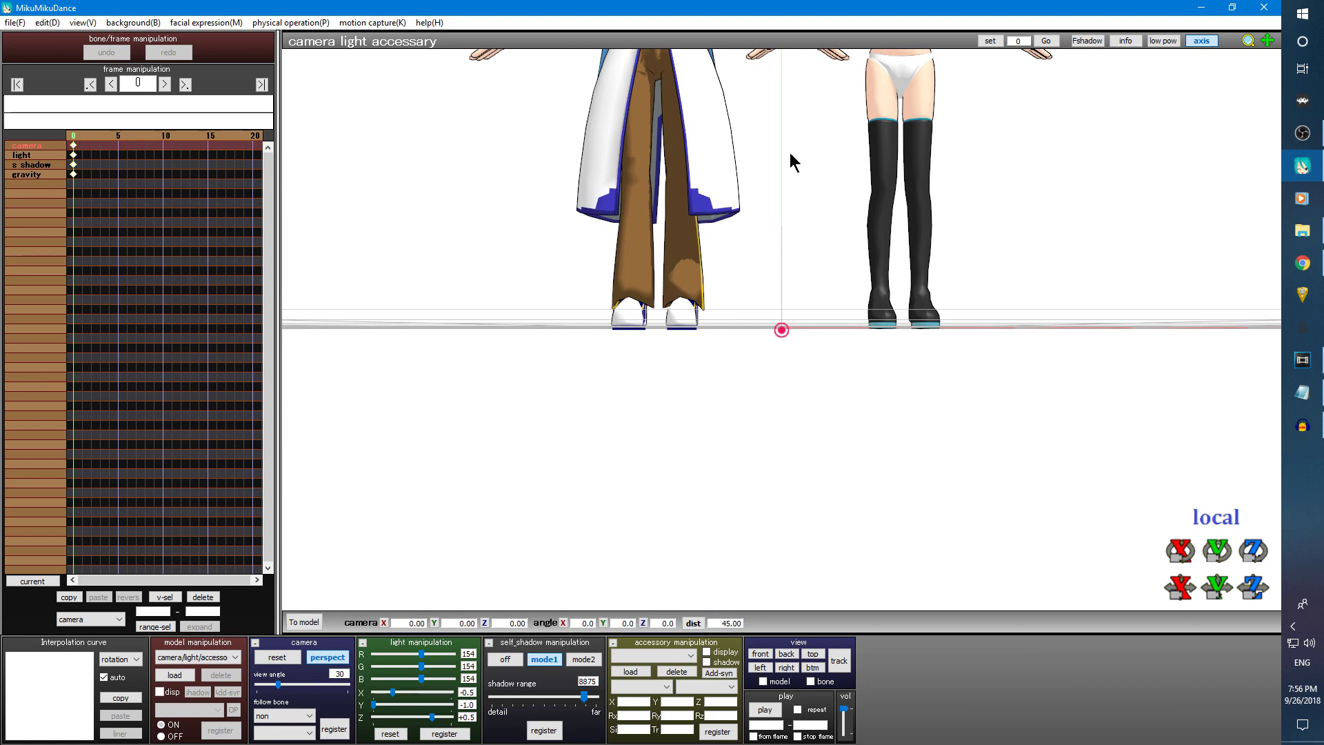
middle_click_drag(809, 147, 764, 303)
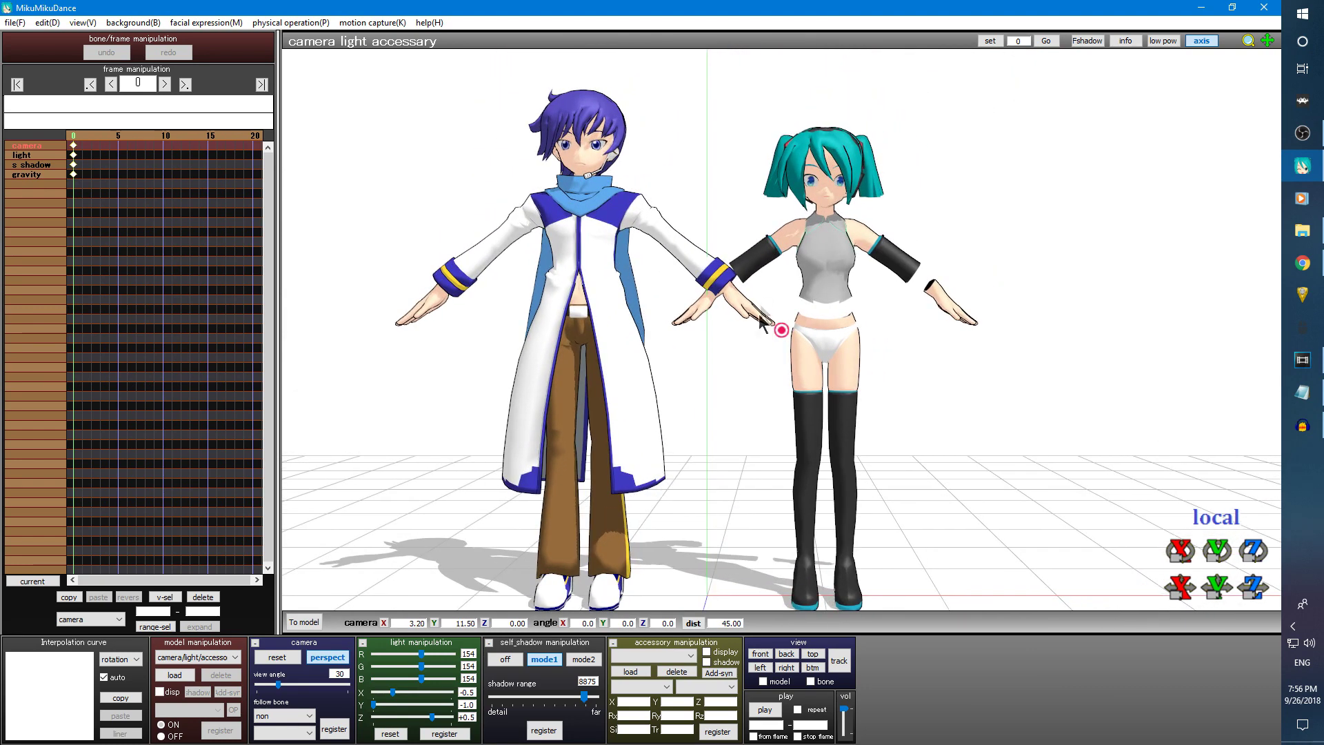
right_click_drag(761, 320, 722, 373)
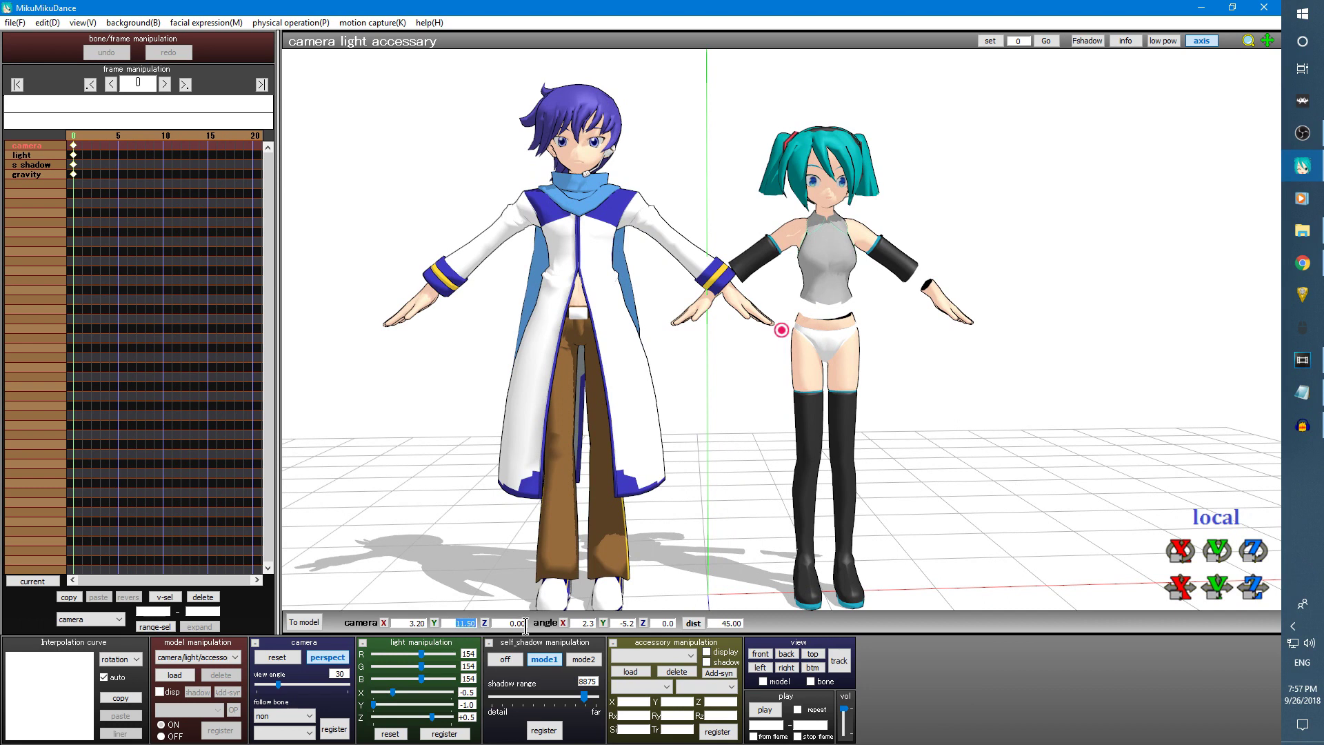
Raise the camera Y to 22 and zoom in on Miku's face.
type("22")
key("Return")
scroll(690, 418, "up", 10)
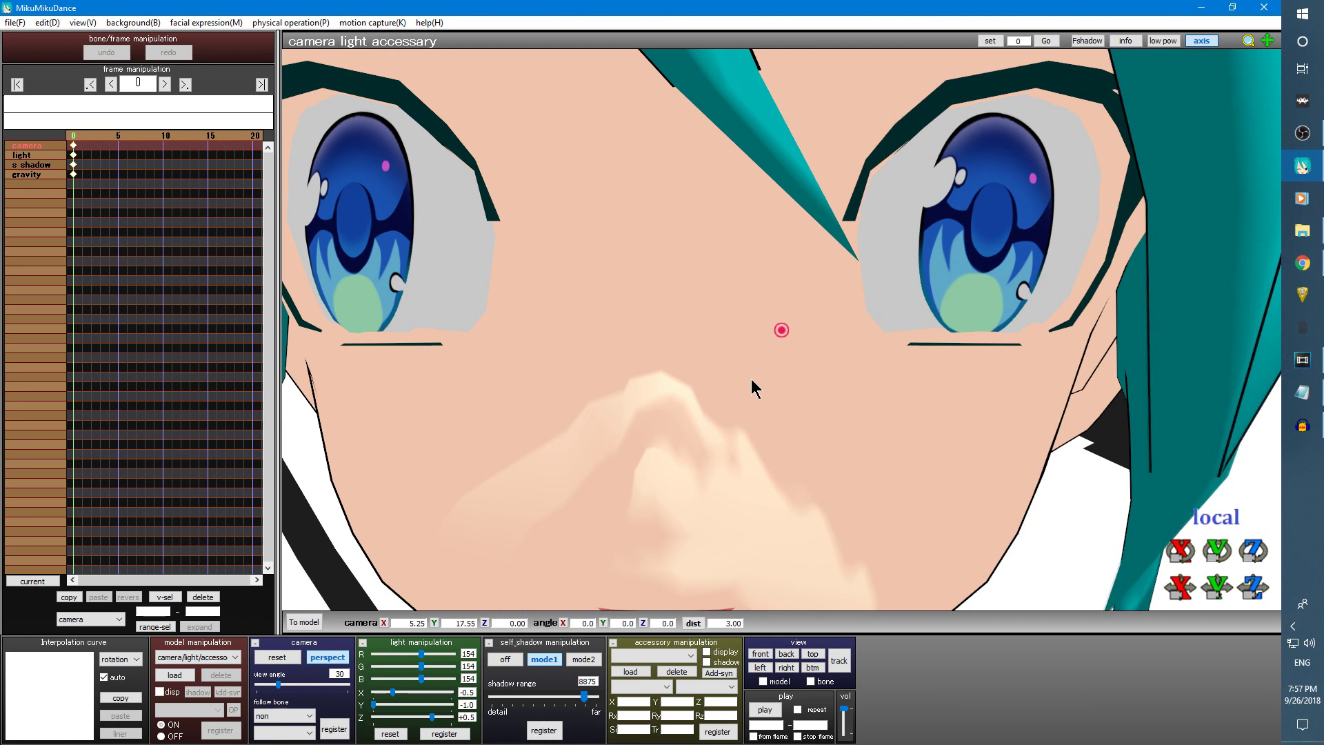
middle_click_drag(751, 379, 756, 380)
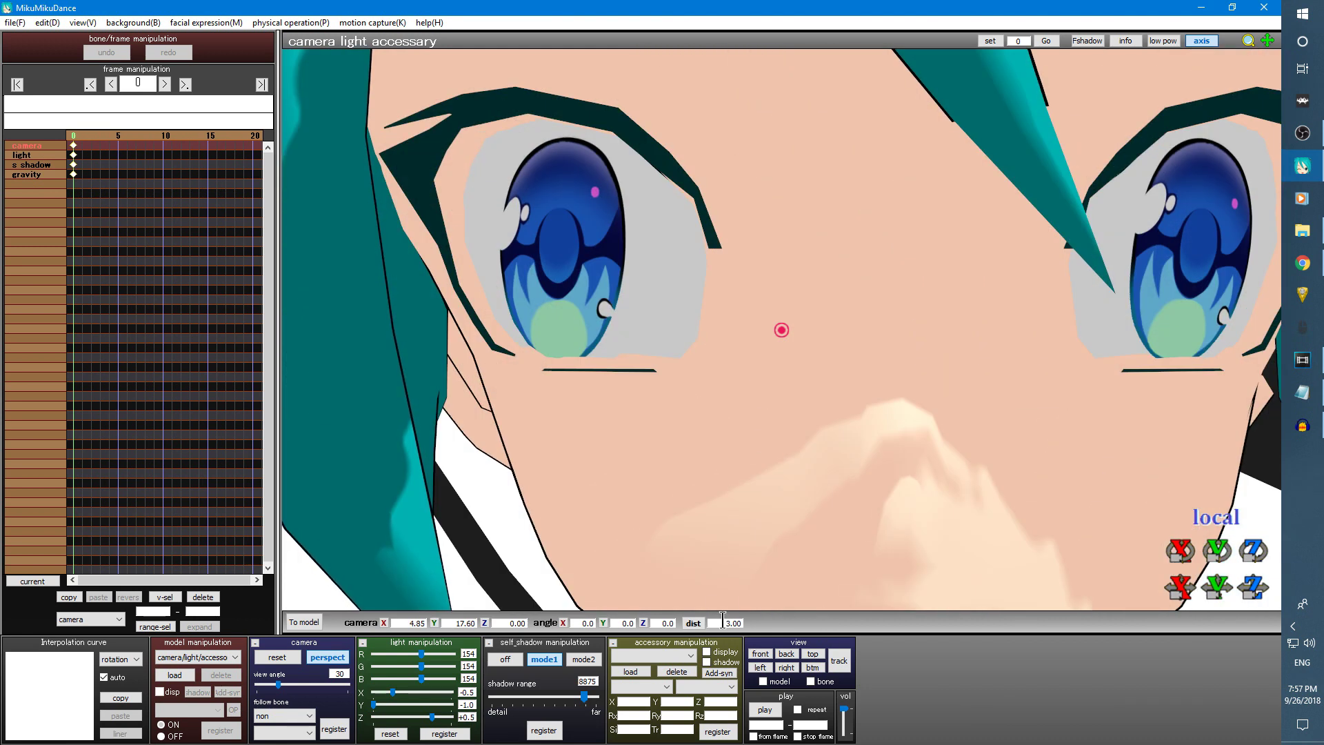
Set the camera distance to 2, then to 2.5.
double_click(722, 622)
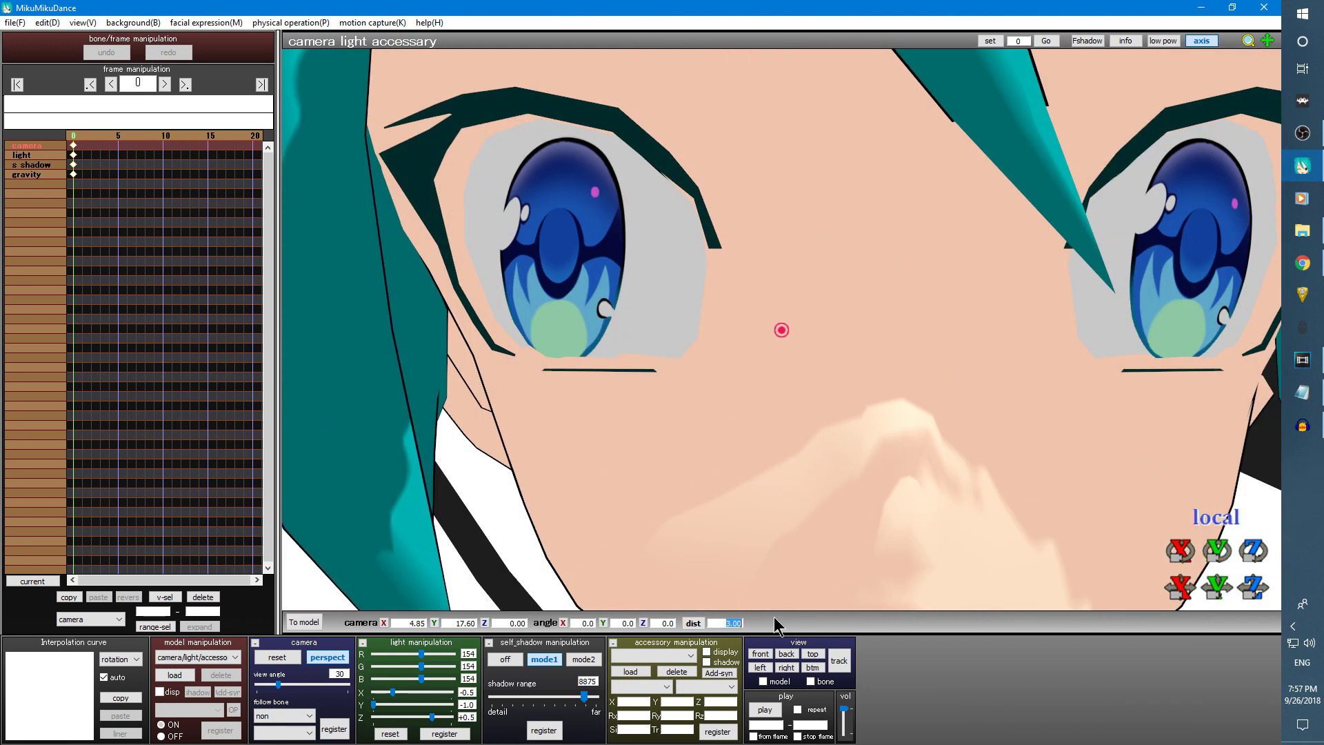
type("2")
key("Return")
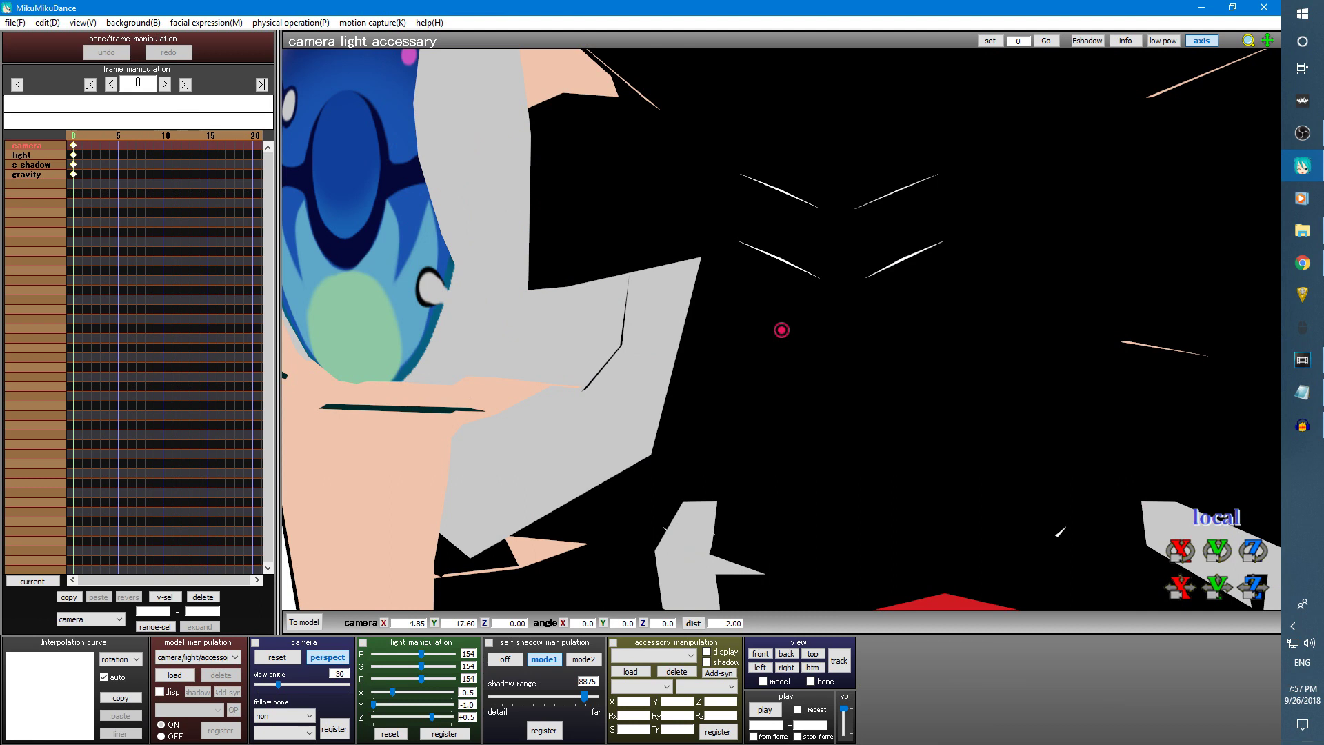
key("Return")
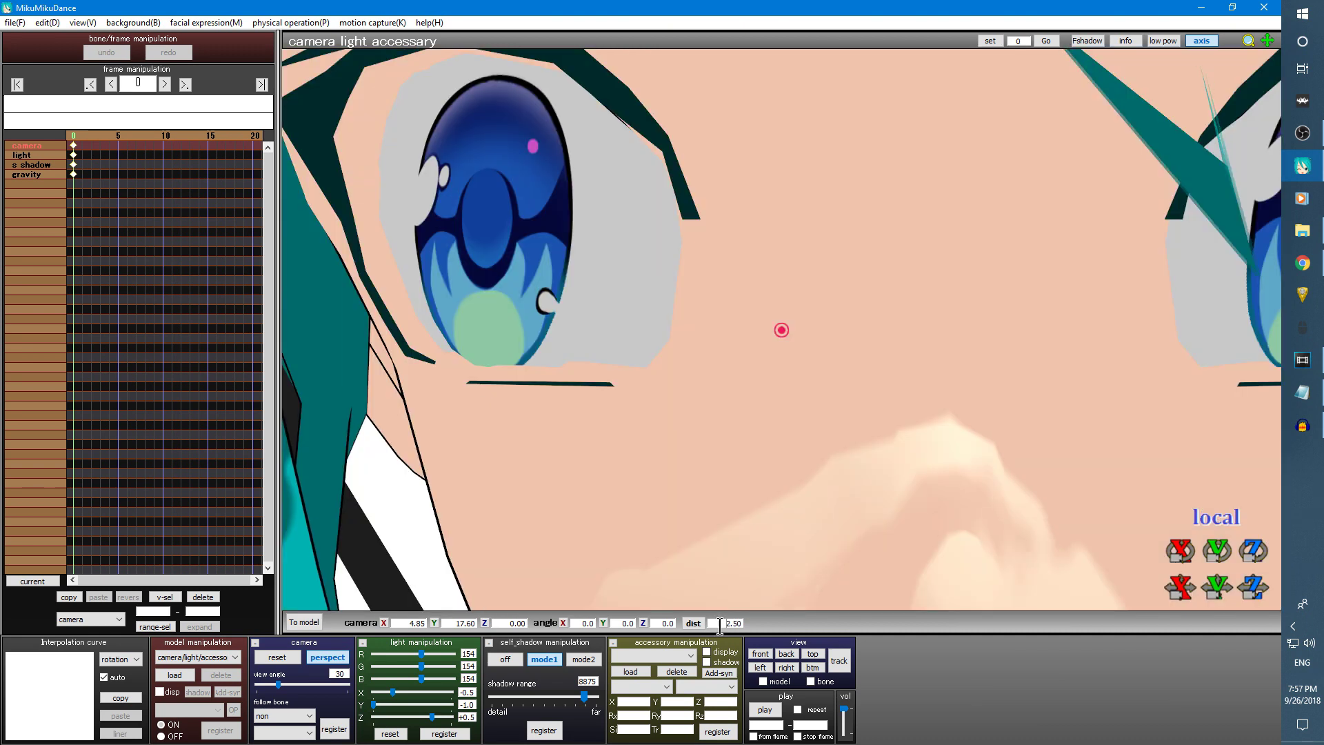
Refine the camera distance to 2.3, then 2.4, and finally reset the camera to default.
double_click(719, 624)
type("2.4")
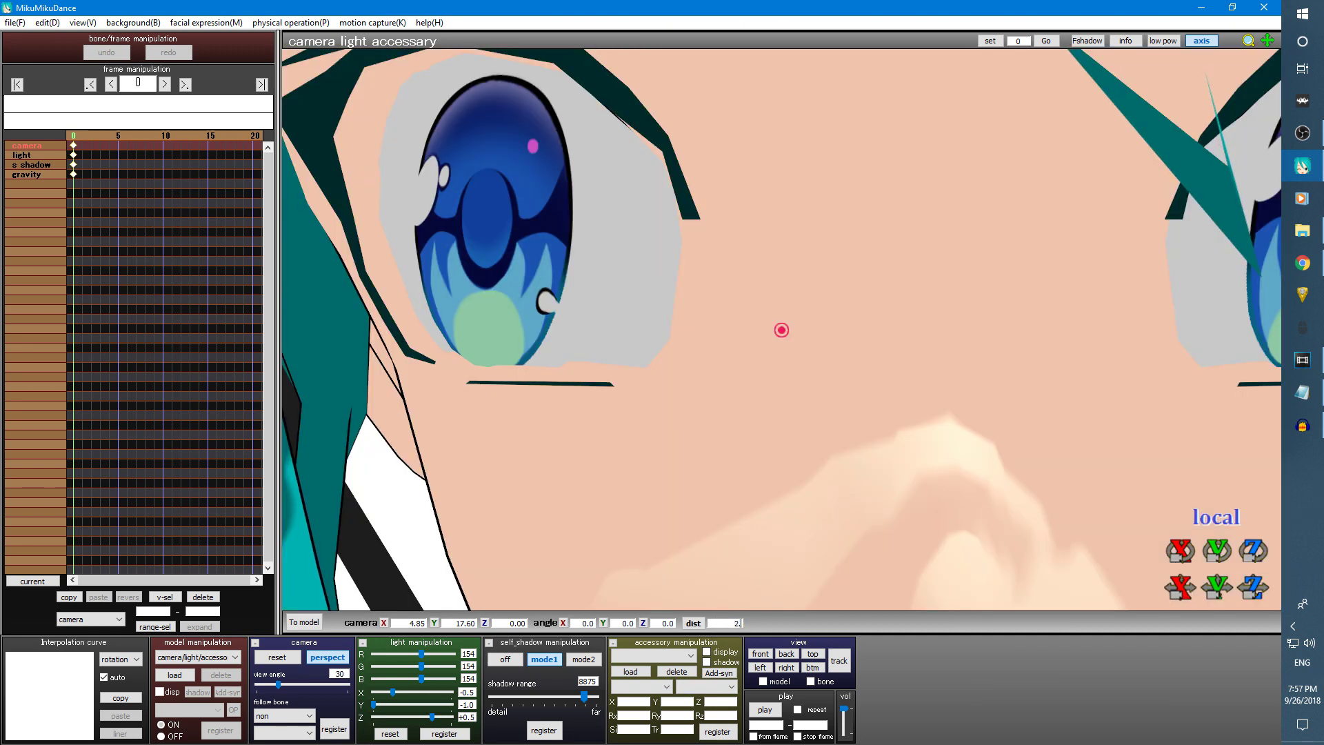
key("BackSpace")
key("BackSpace")
type("3")
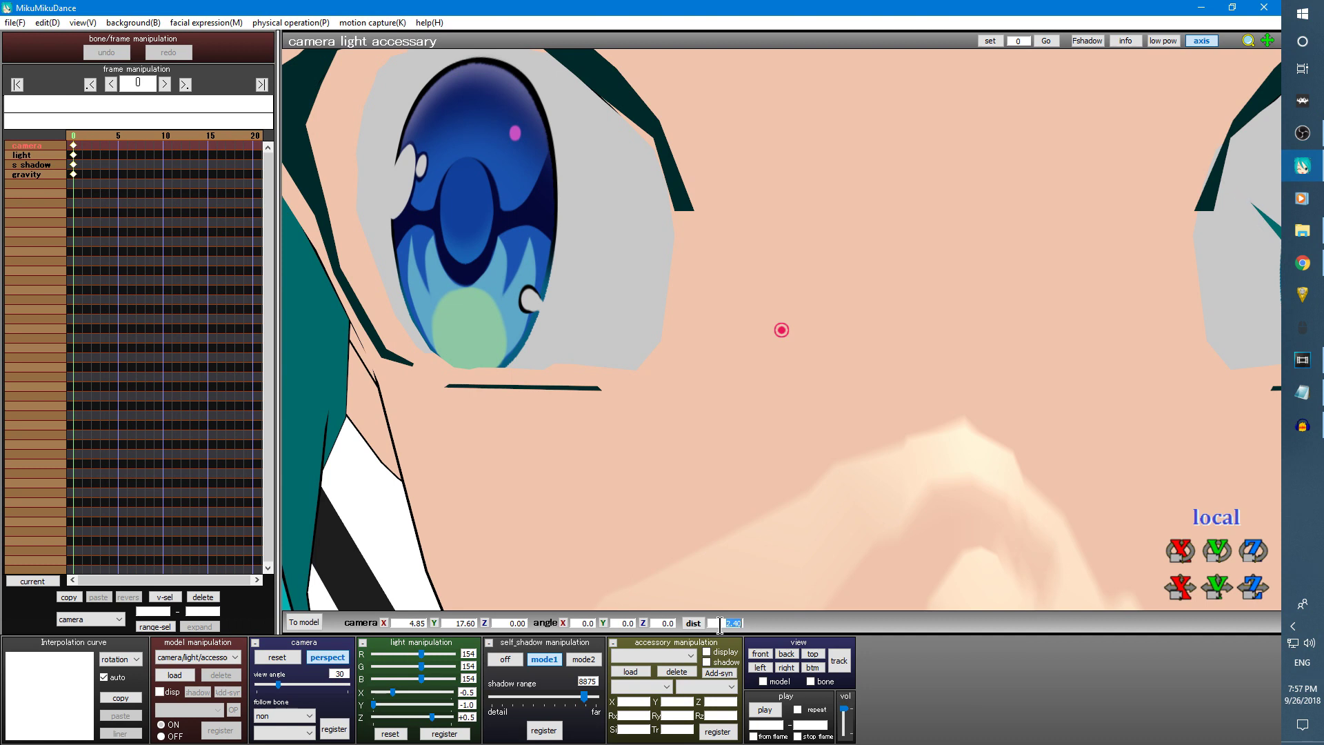
key("Return")
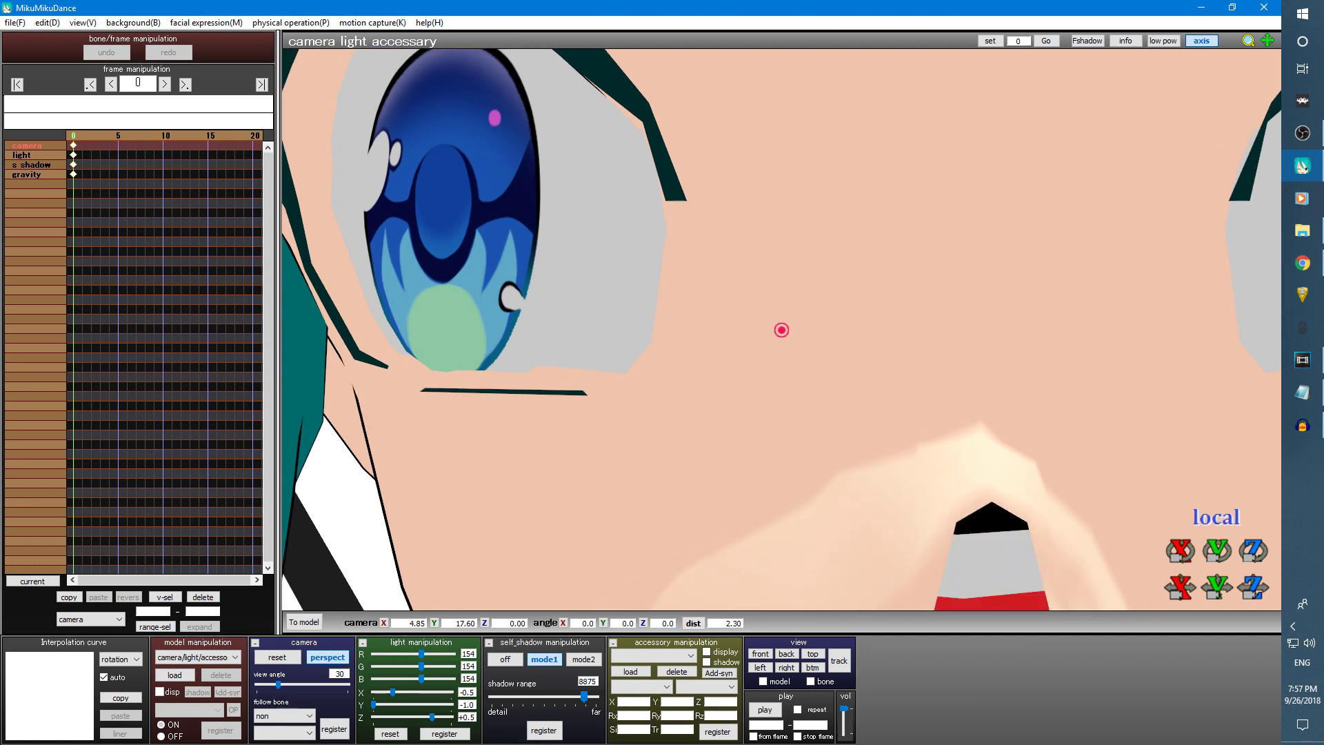
double_click(720, 623)
type("2.4")
key("Return")
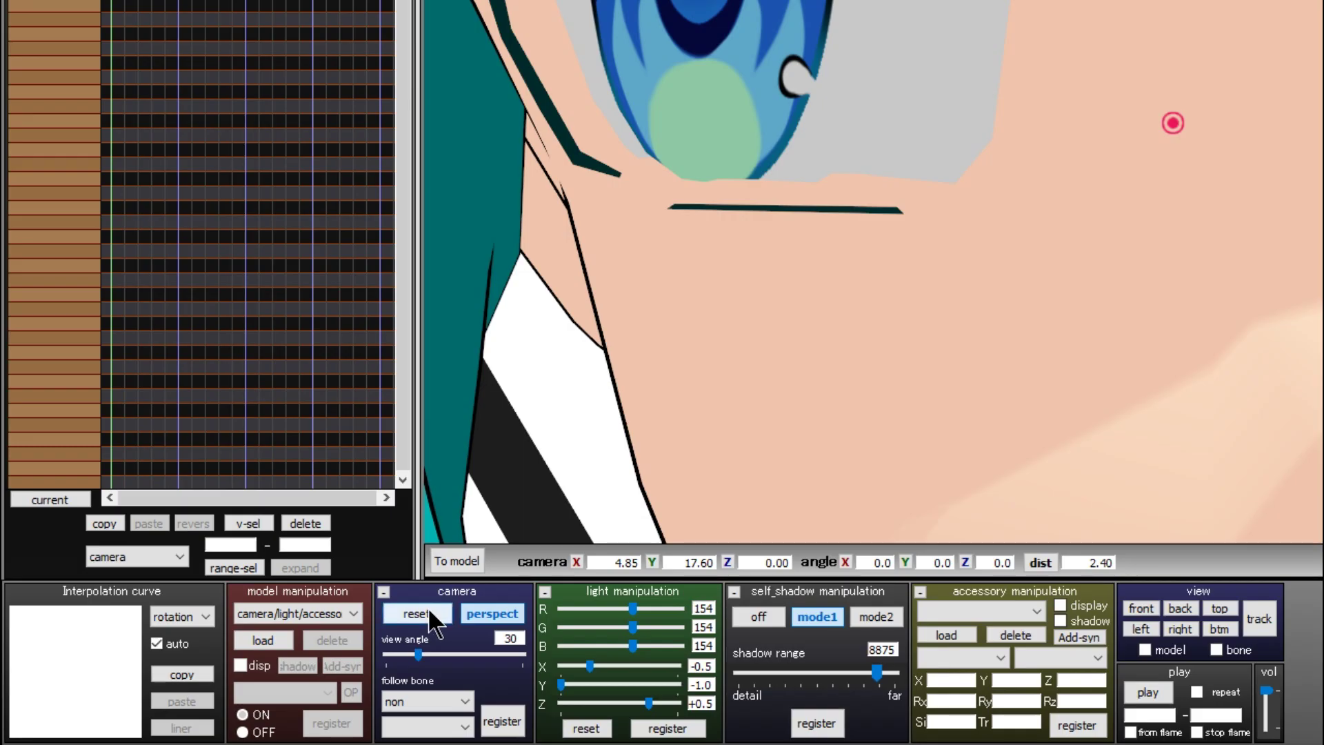
left_click(416, 614)
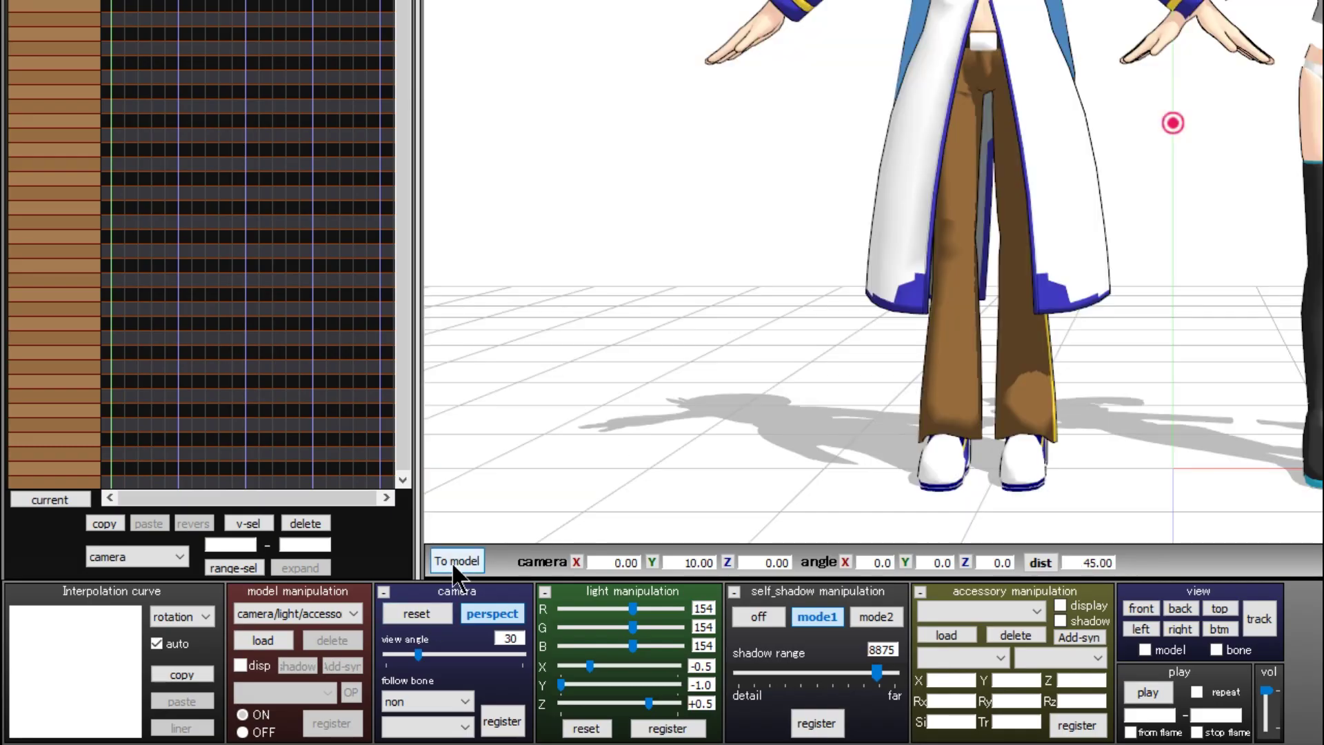
Switch between To model and To camera, then select Miku Hatsune in the model dropdown.
left_click(453, 561)
left_click(454, 561)
left_click(452, 560)
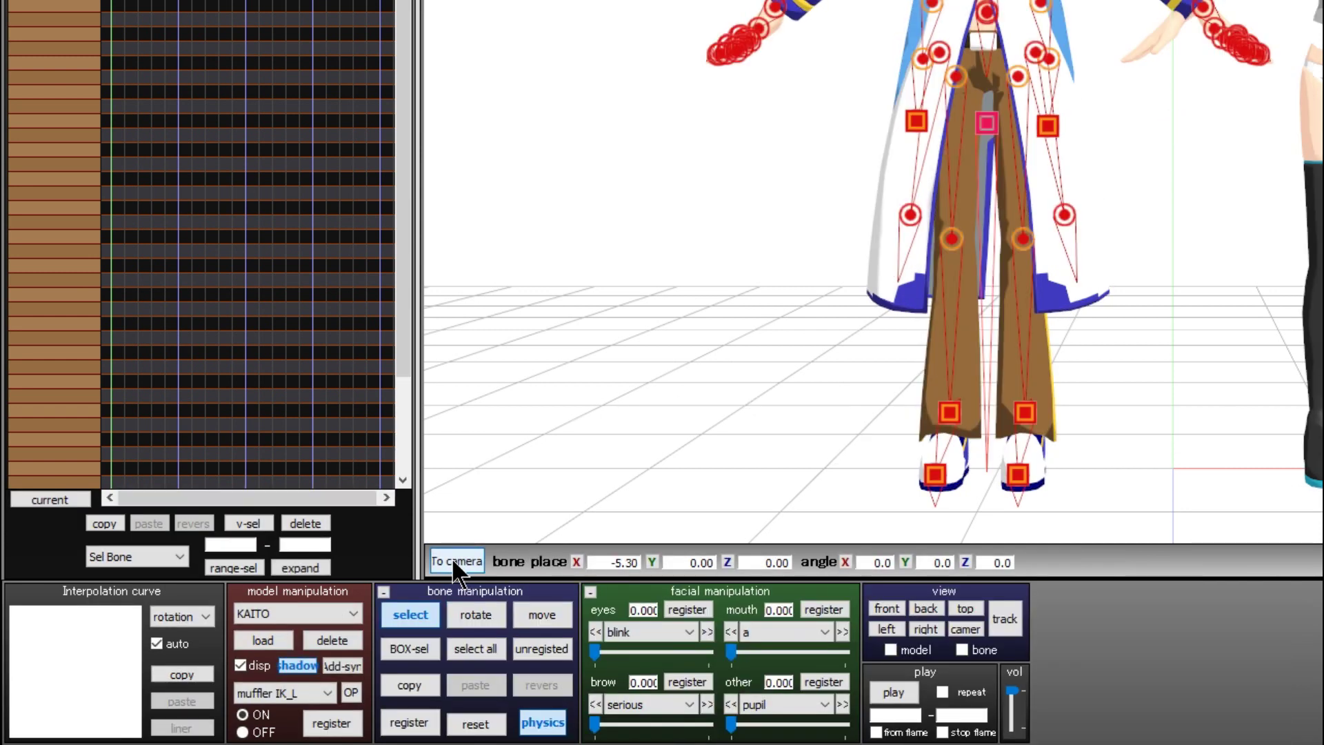
left_click(293, 615)
left_click(288, 643)
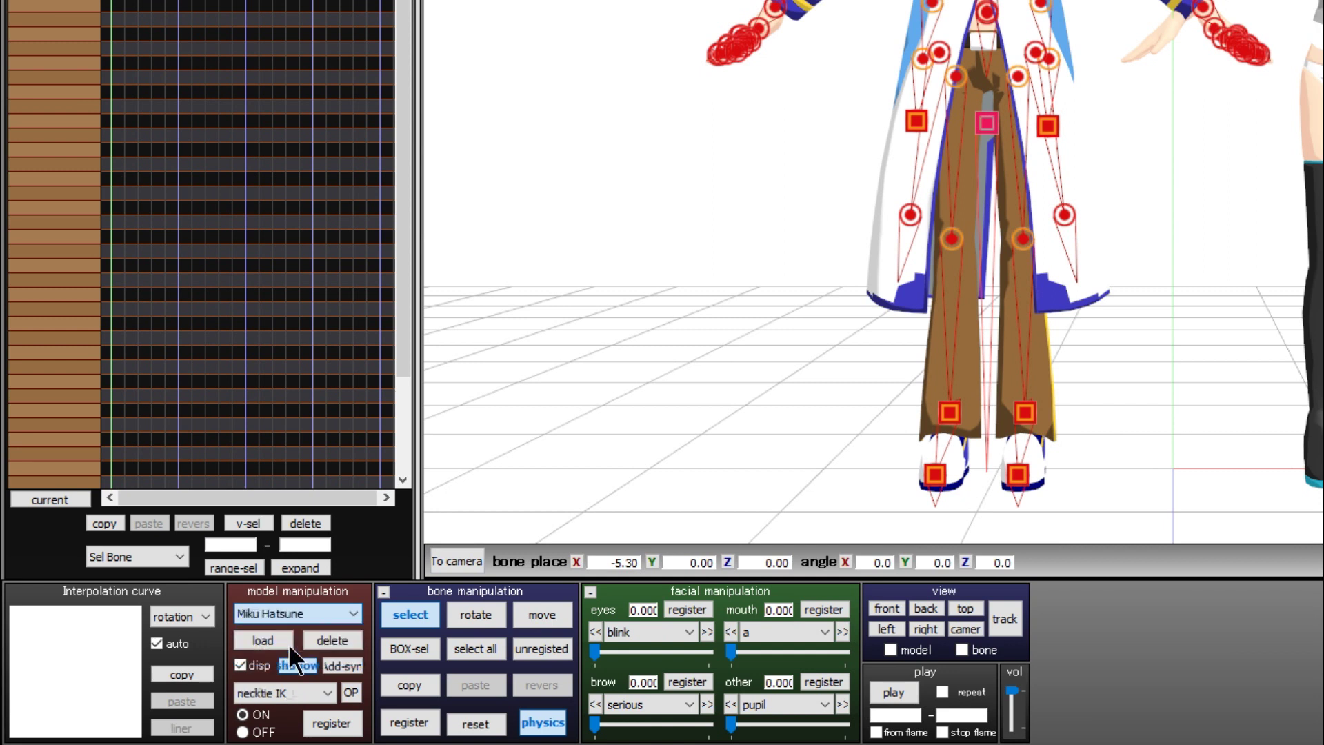
Toggle between camera and model editing repeatedly, panning to centre Miku.
left_click(465, 564)
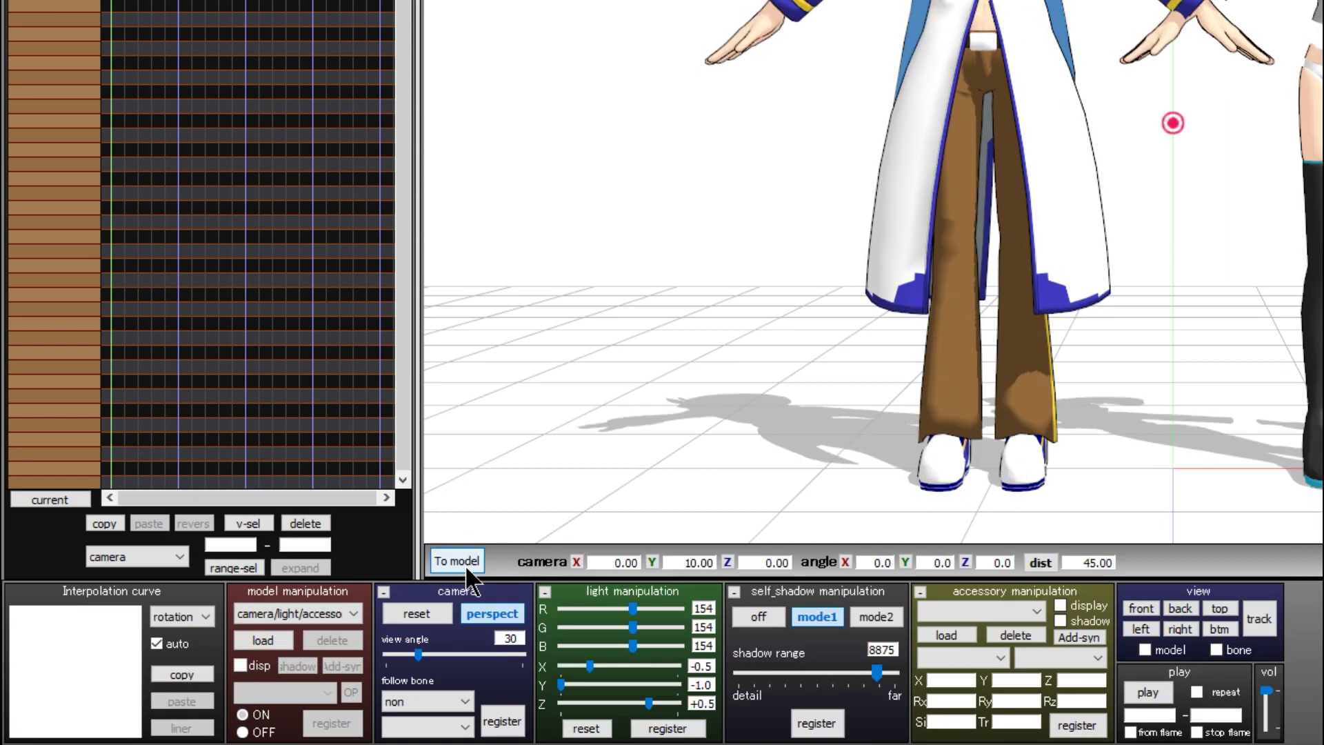
left_click(465, 565)
mouse_move(1073, 234)
middle_mouse_down()
mouse_move(891, 267)
mouse_move(772, 257)
middle_mouse_up()
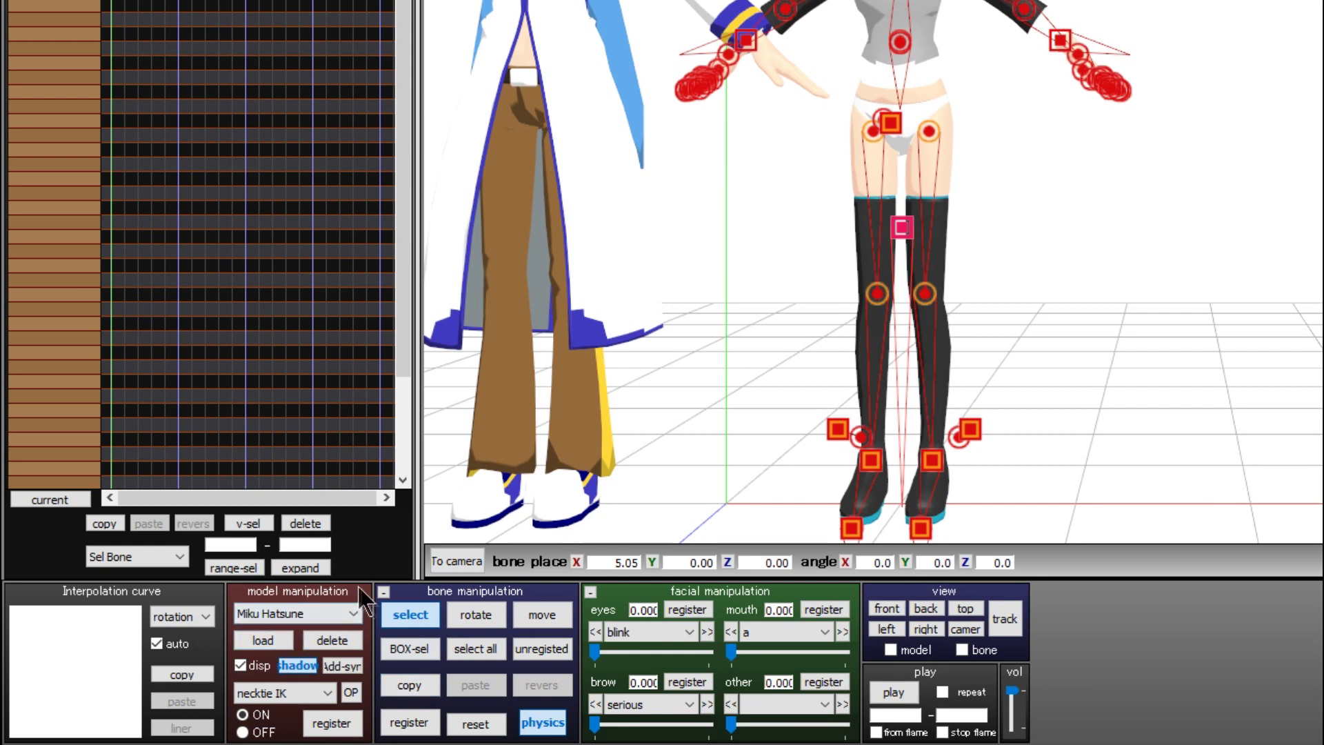
left_click(450, 563)
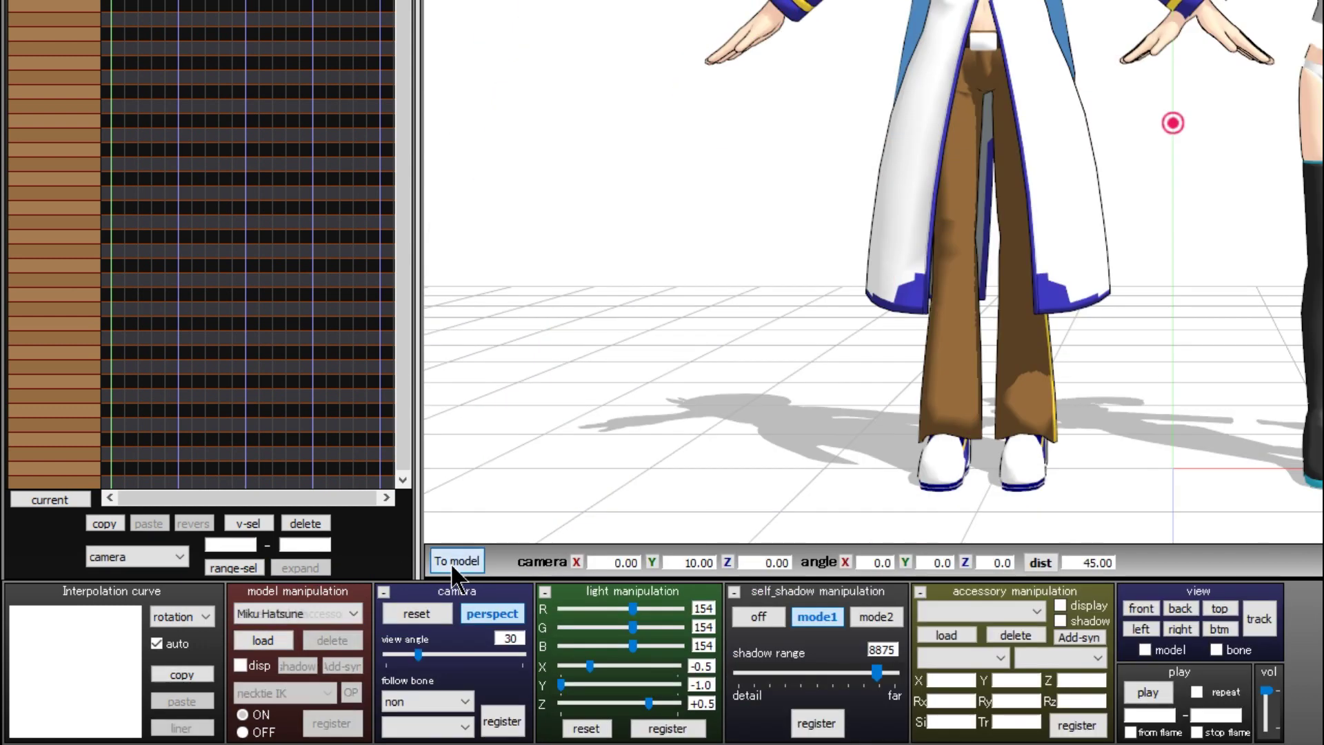
left_click(450, 563)
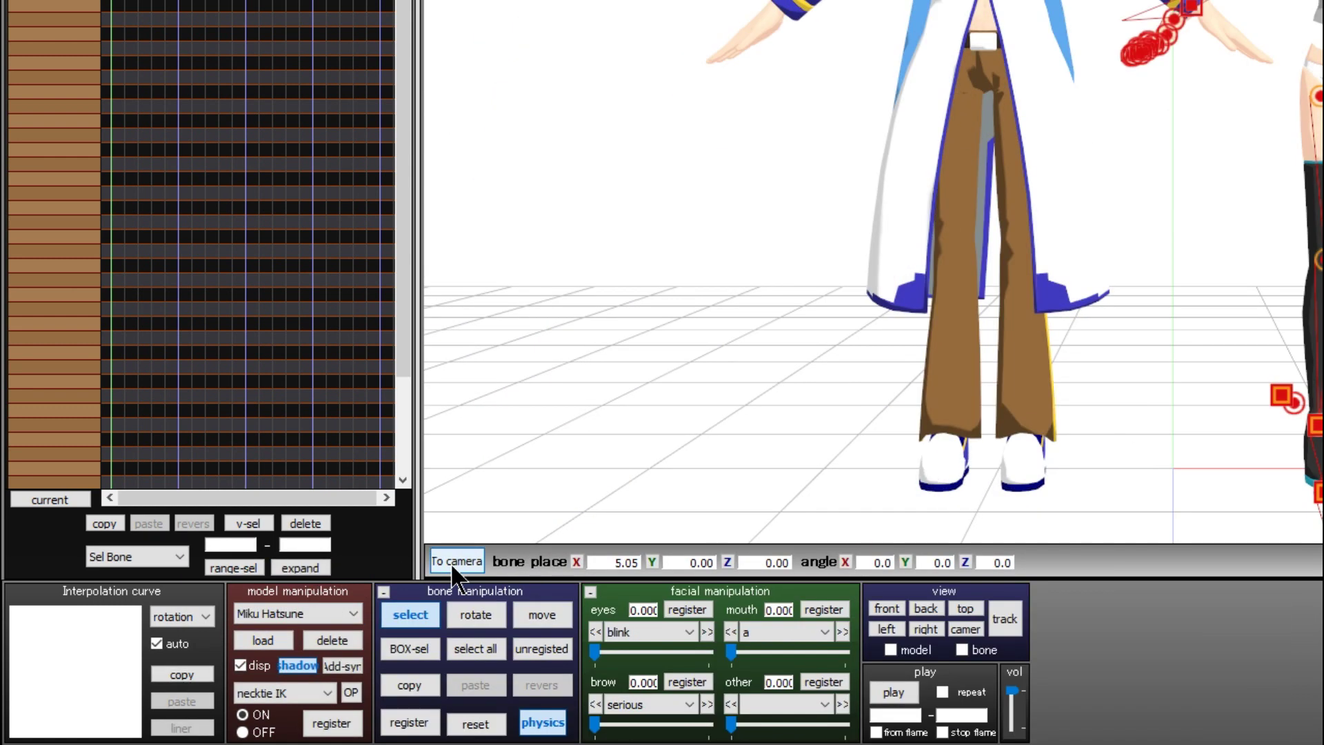
left_click(450, 563)
left_click(450, 562)
Select KAITO in the model dropdown and toggle modes, ending in model editing.
left_click(337, 613)
left_click(309, 650)
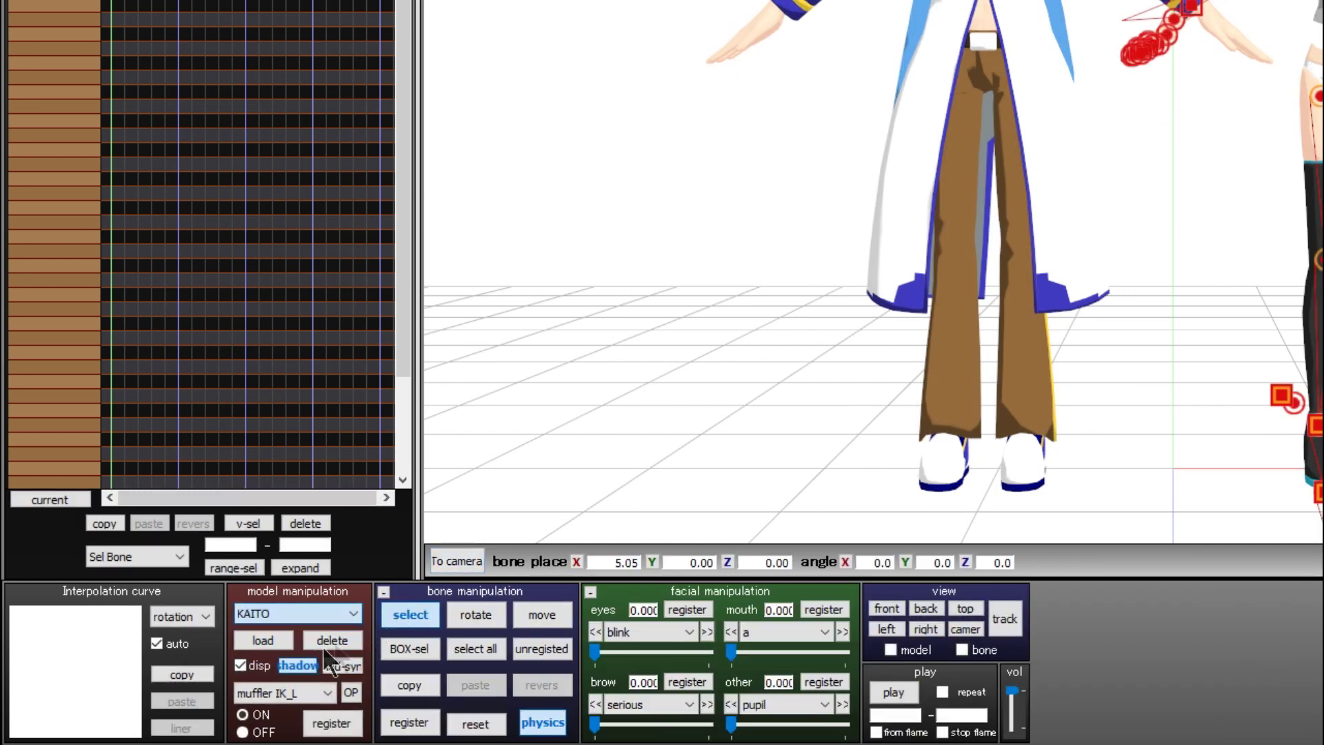
left_click(445, 561)
left_click(447, 561)
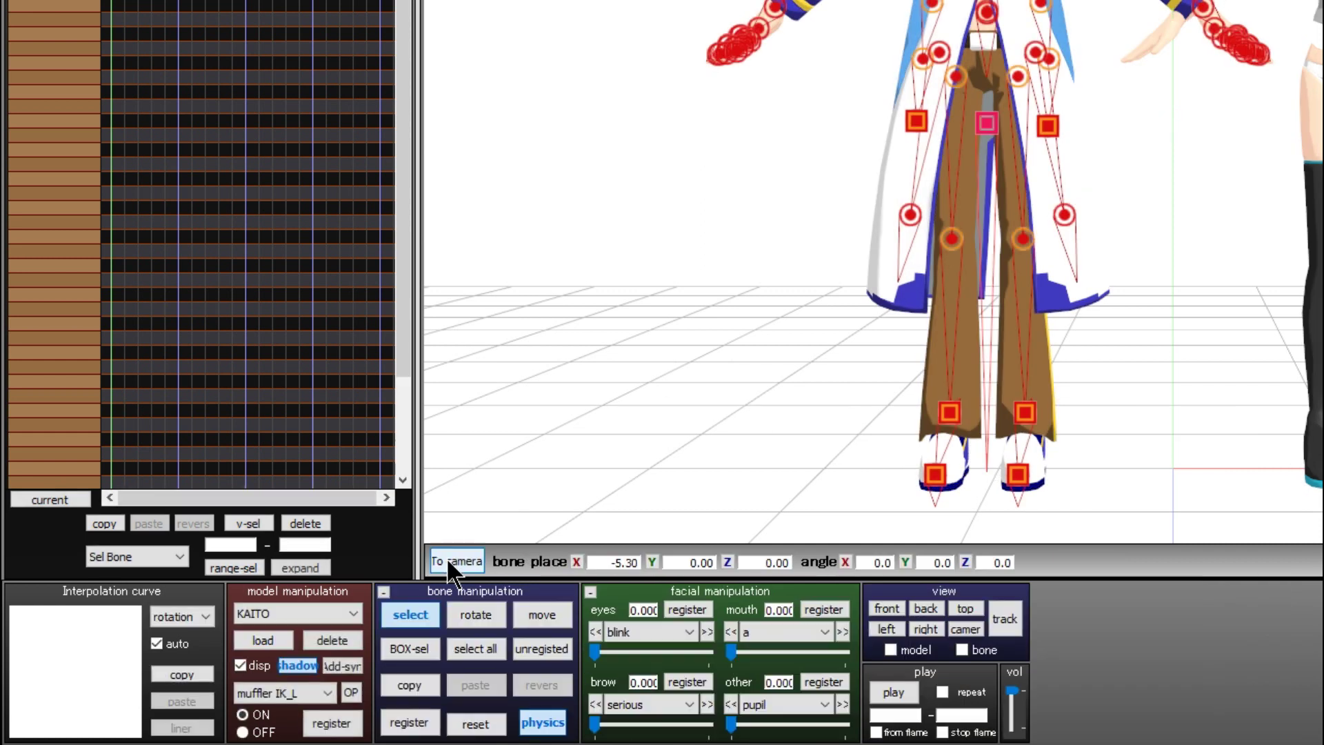
left_click(447, 562)
left_click(446, 561)
left_click(447, 561)
left_click(447, 561)
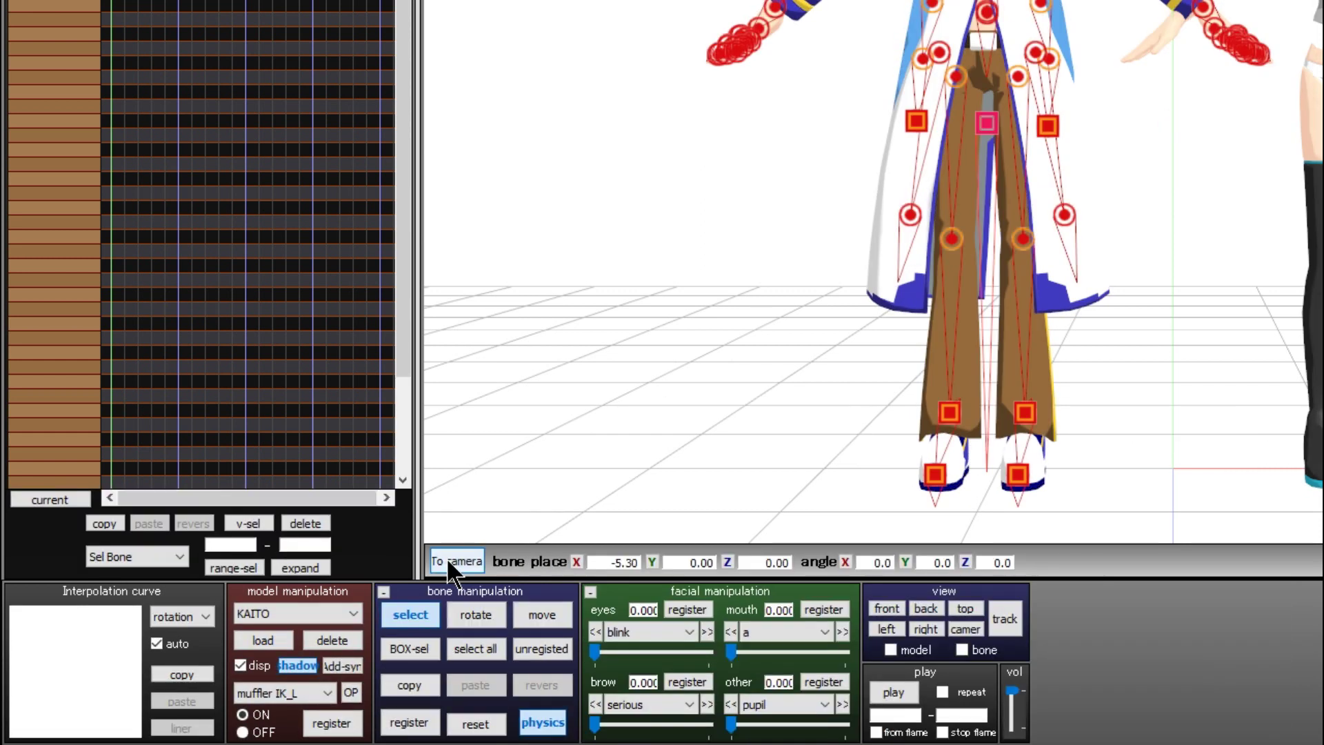